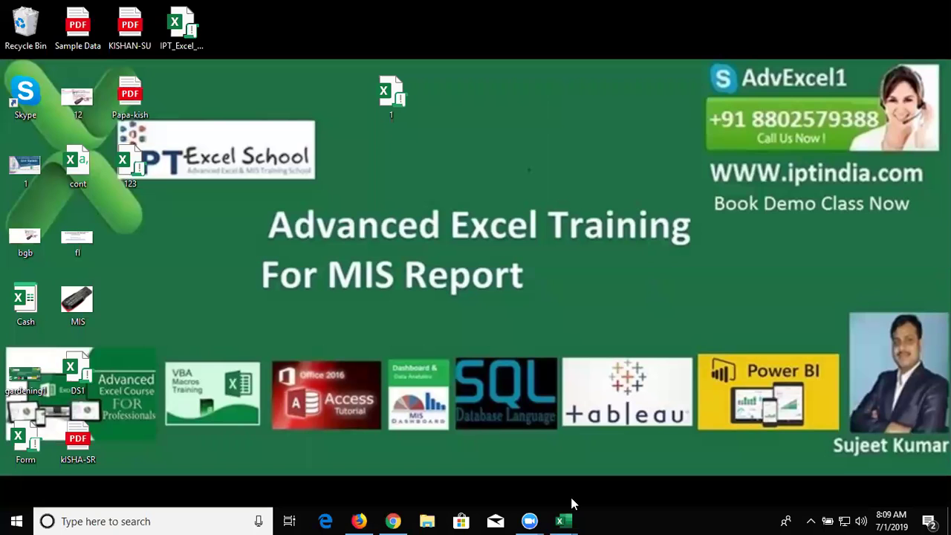
# Step: Launch Excel, decline making it the default spreadsheet program, and maximize the start screen
pyautogui.moveTo(563, 521)
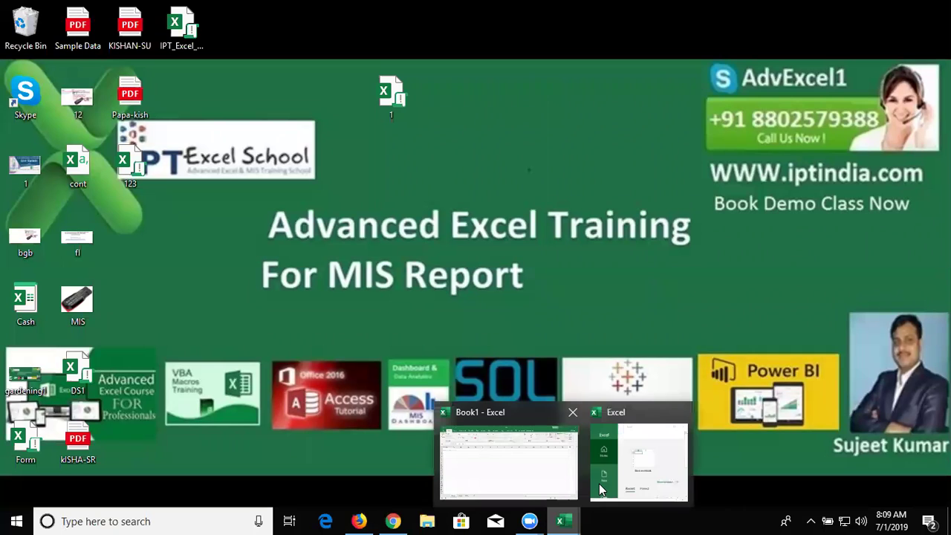
pyautogui.click(595, 446)
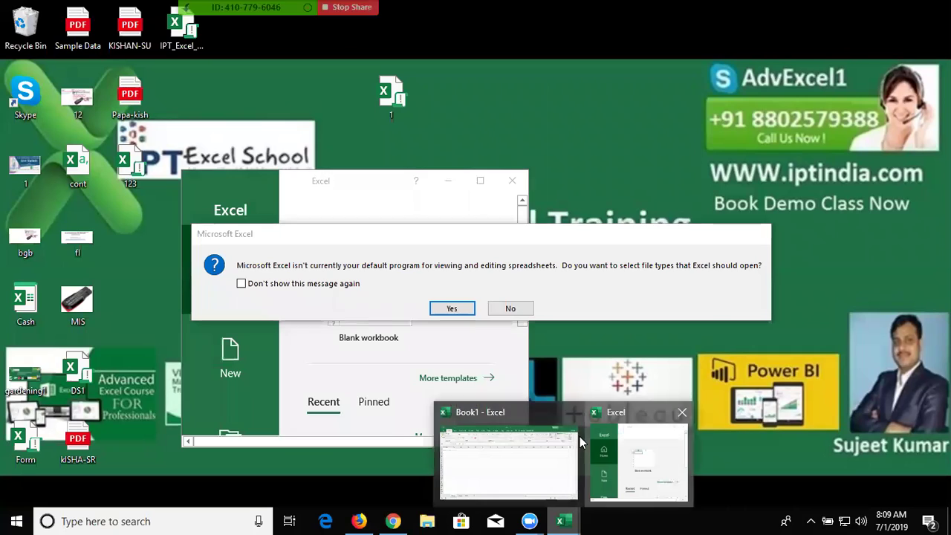
pyautogui.click(515, 309)
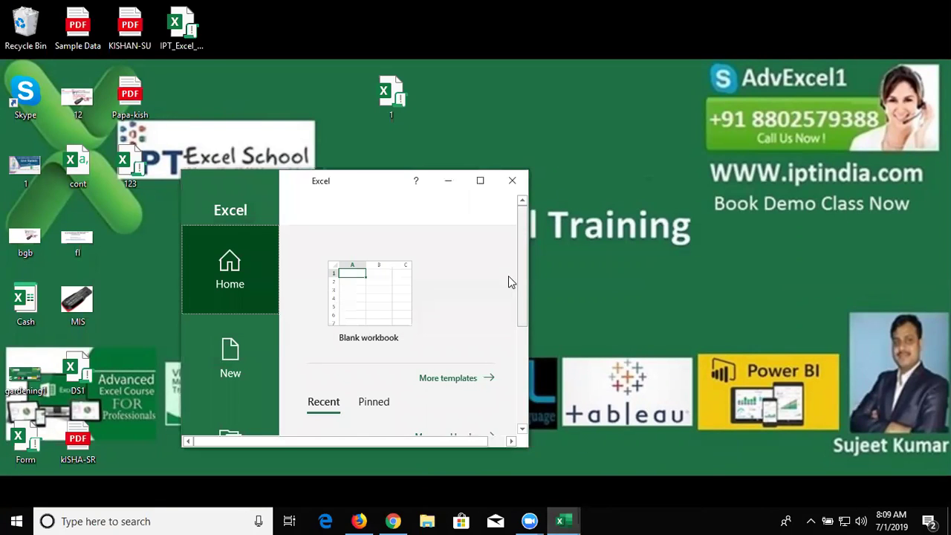
pyautogui.click(486, 182)
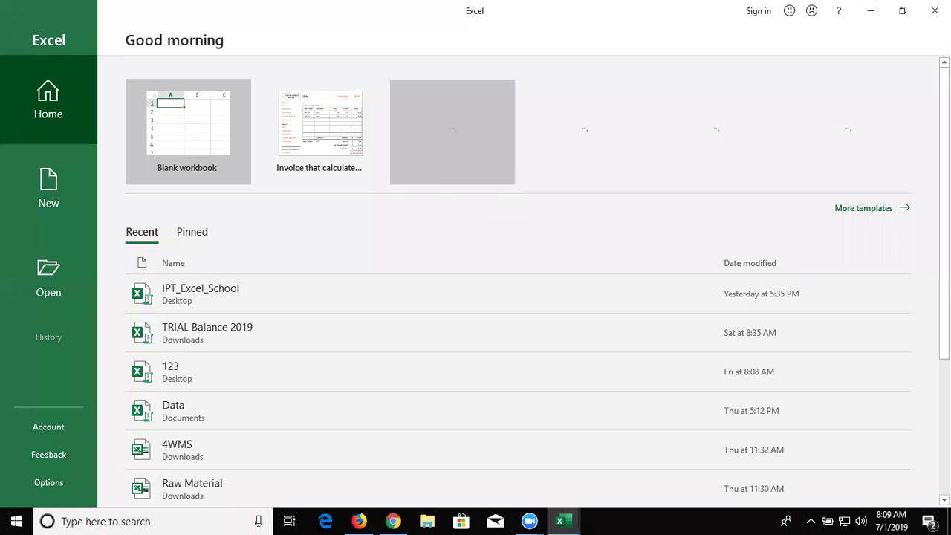
# Step: Create the blank workbook Book1, bring its window forward, and select cell A4
pyautogui.click(187, 130)
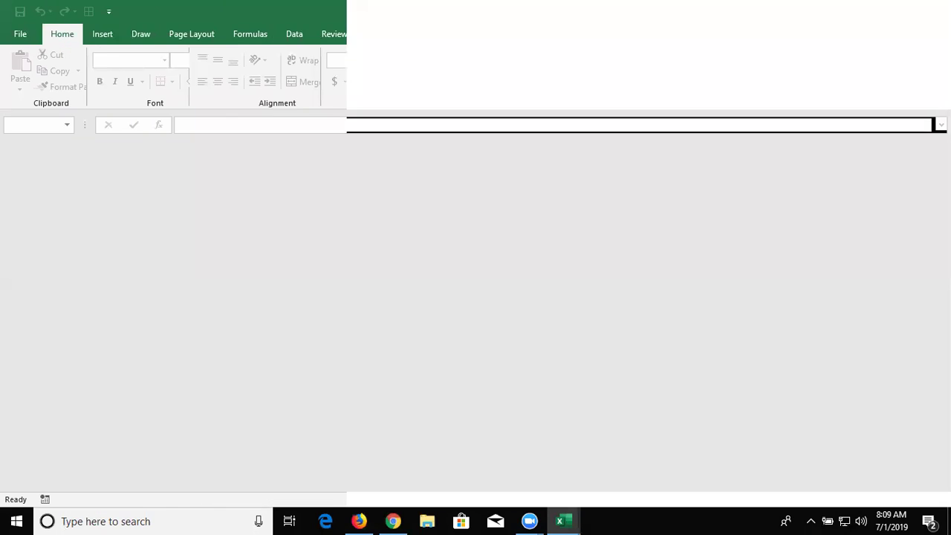
pyautogui.click(562, 520)
pyautogui.click(251, 230)
pyautogui.click(54, 199)
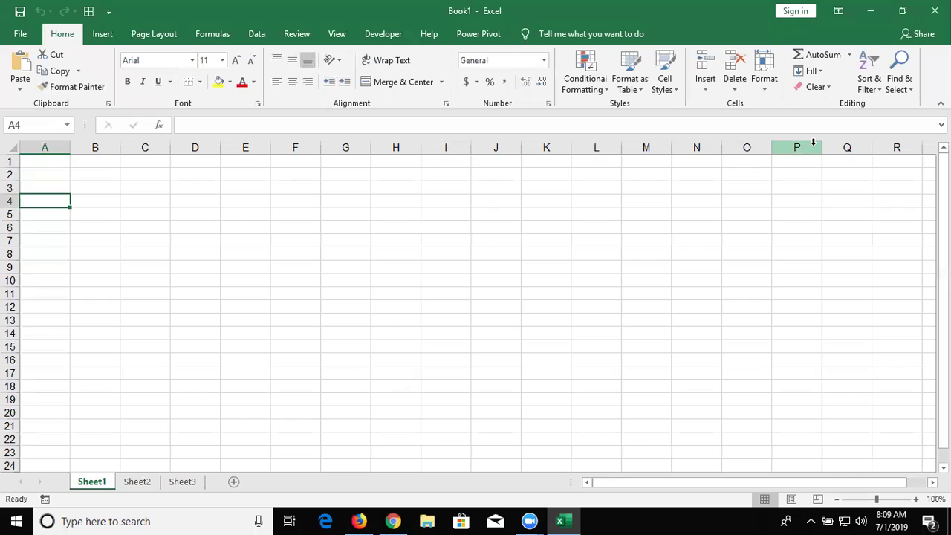
# Step: Enter 25, 36 and 63 into A1:A3
pyautogui.press('Up')
pyautogui.press('Up')
pyautogui.press('Up')
pyautogui.press('Down')
pyautogui.press('Up')
pyautogui.write('2')
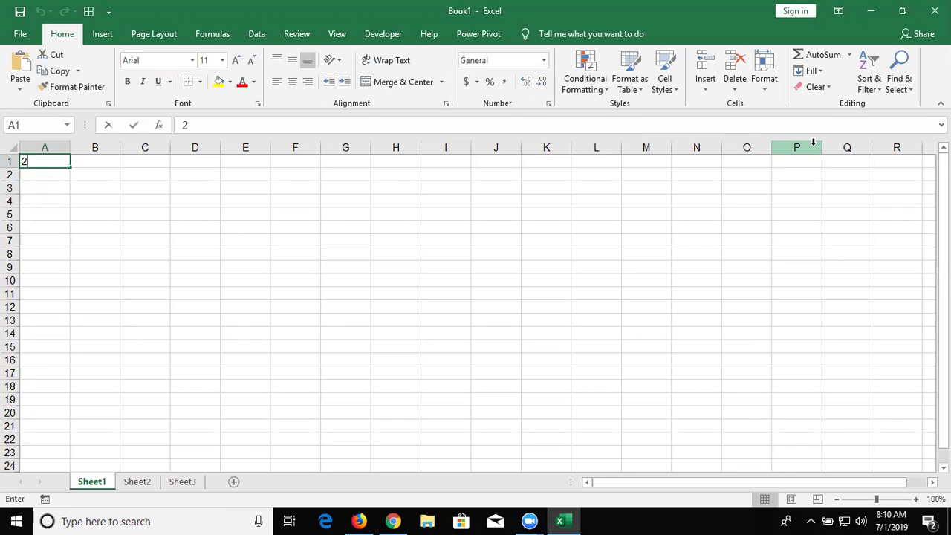
pyautogui.write('5')
pyautogui.press('Return')
pyautogui.write('36')
pyautogui.press('Return')
pyautogui.write('63')
pyautogui.press('Return')
pyautogui.write('25')
# Step: Fill A4:A7 with 25, 63, 63, 52, then try an Alt+= sum in A8 and cancel it
pyautogui.press('Return')
pyautogui.write('63')
pyautogui.press('Return')
pyautogui.write('63')
pyautogui.press('Return')
pyautogui.write('52')
pyautogui.press('Return')
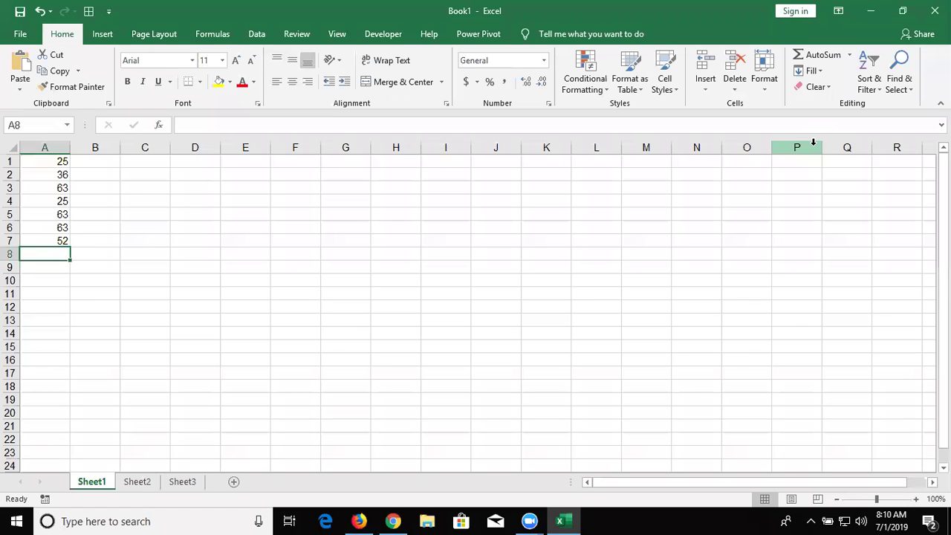
pyautogui.hotkey('alt', '=')
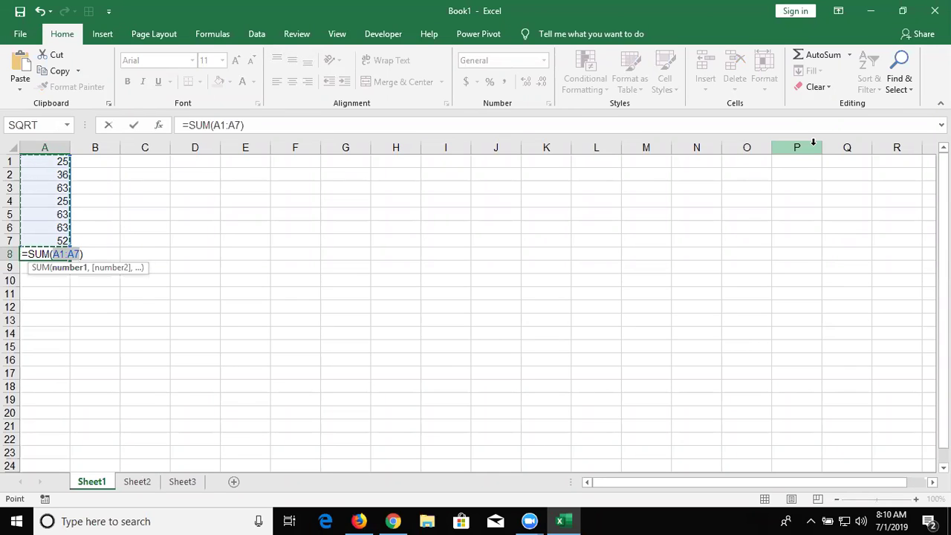
pyautogui.press('Escape')
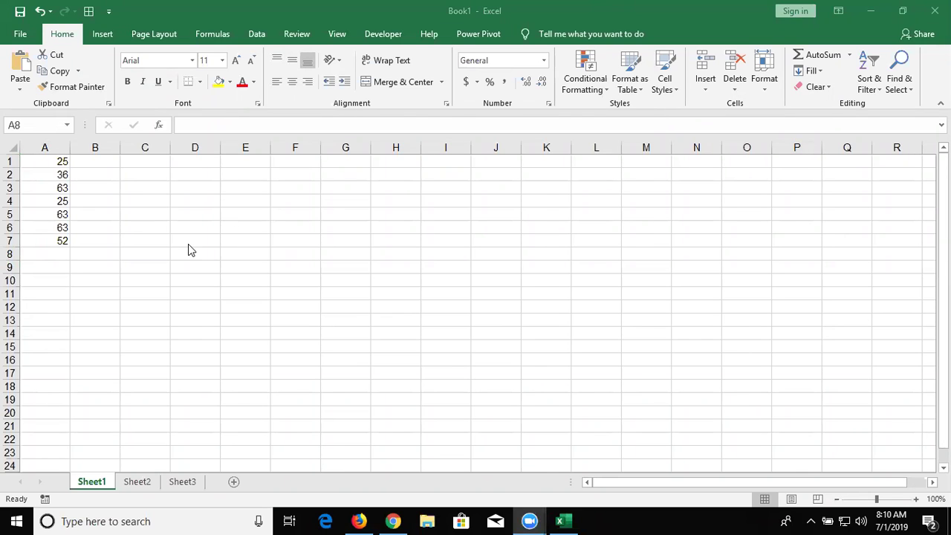
pyautogui.click(820, 62)
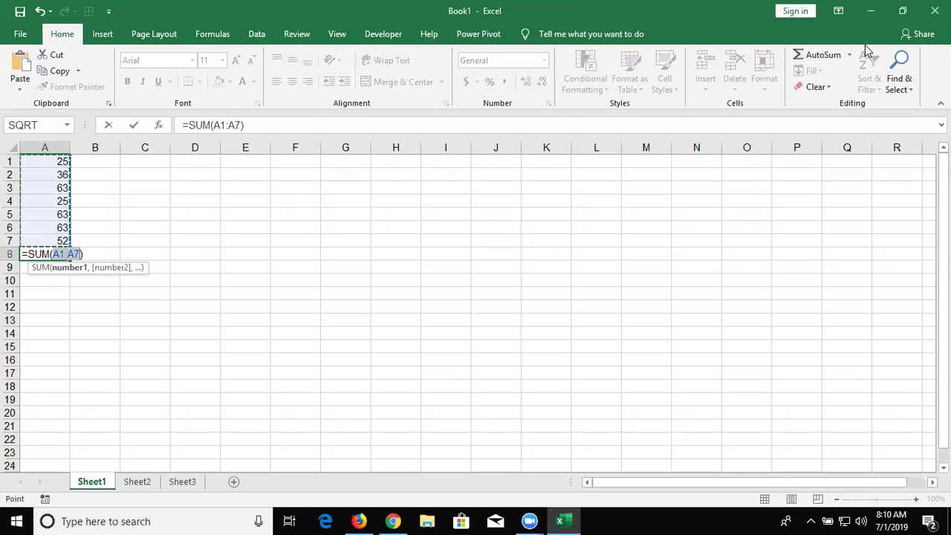
pyautogui.click(850, 55)
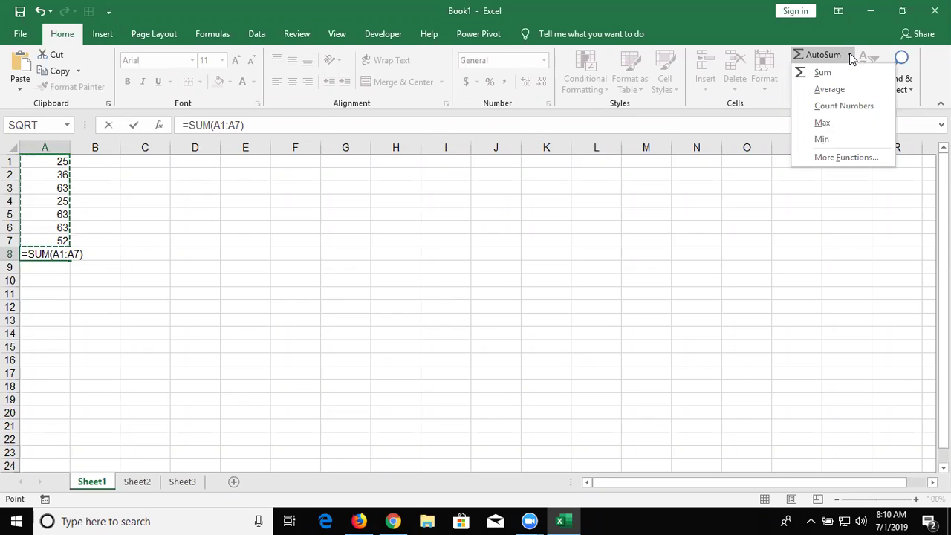
pyautogui.press('Escape')
pyautogui.press('Escape')
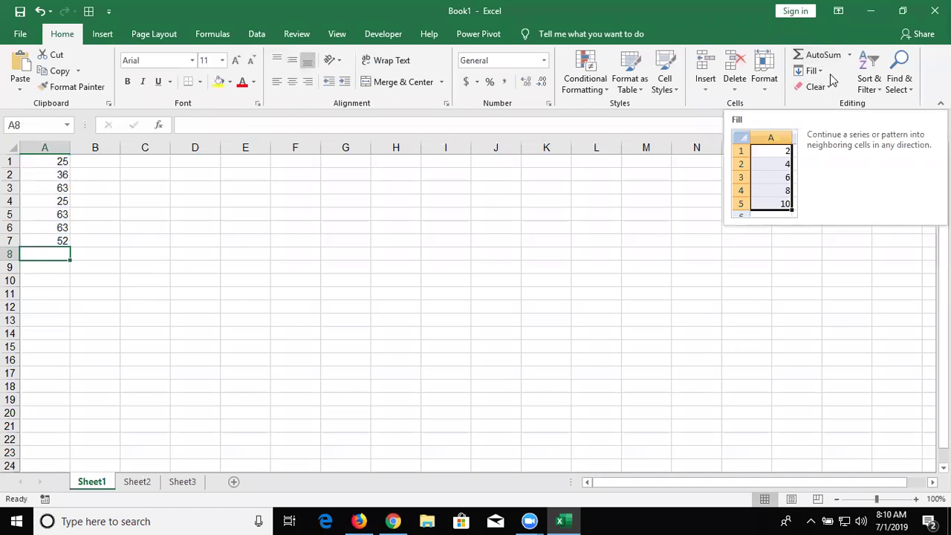
# Step: Clear the numbers in A1:A7 and enter =RANDBETWEEN(10,90) in A1
pyautogui.click(291, 166)
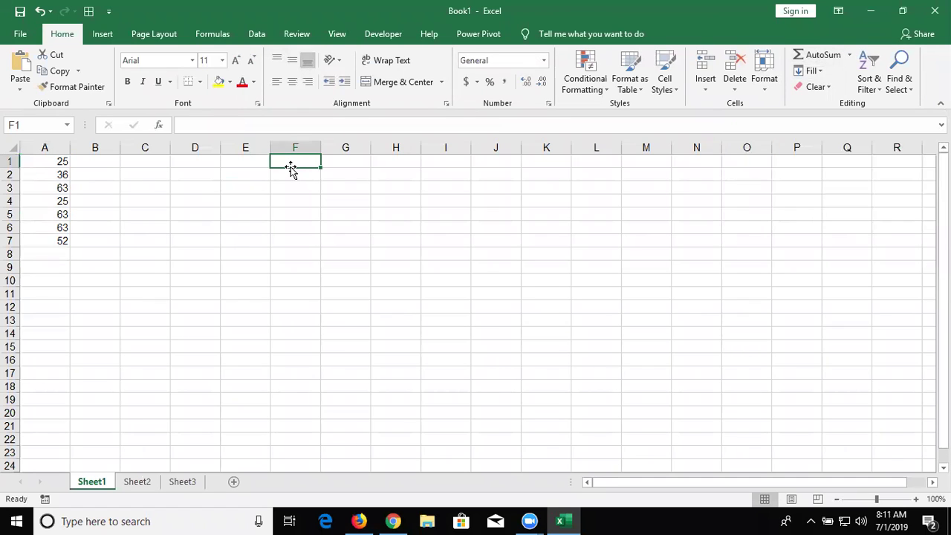
pyautogui.hotkey('ctrl', 'Home')
pyautogui.hotkey('ctrl', 'shift', 'Down')
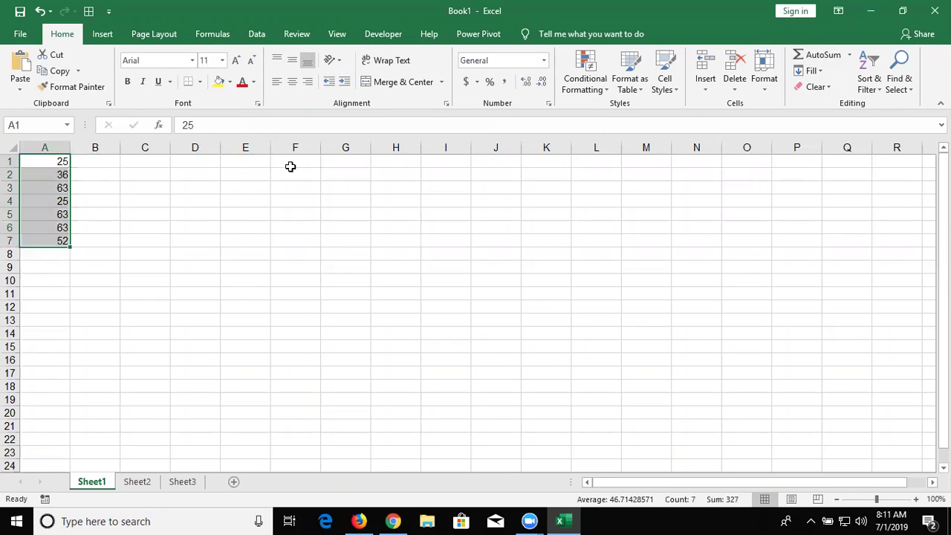
pyautogui.press('Delete')
pyautogui.hotkey('ctrl', 'Home')
pyautogui.write('=')
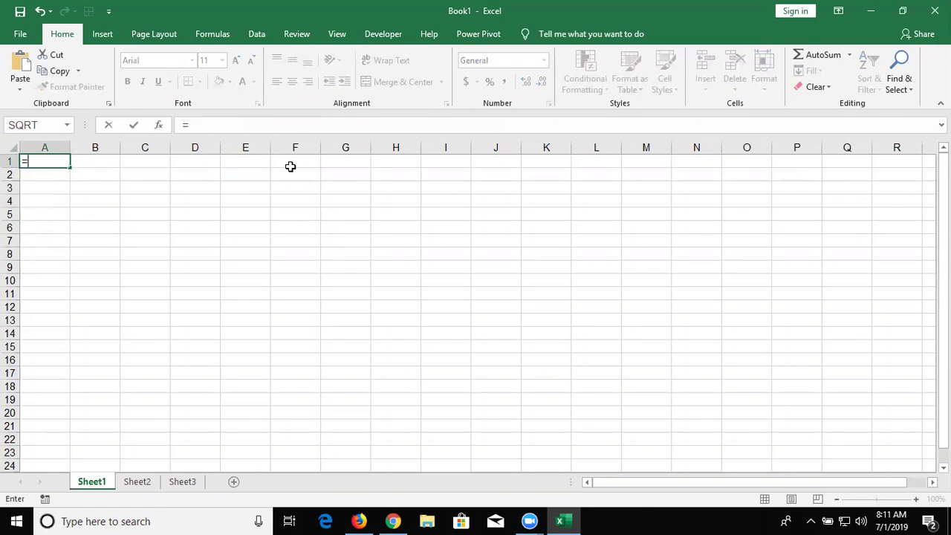
pyautogui.write('ra')
pyautogui.press('Tab')
pyautogui.write('10,90)')
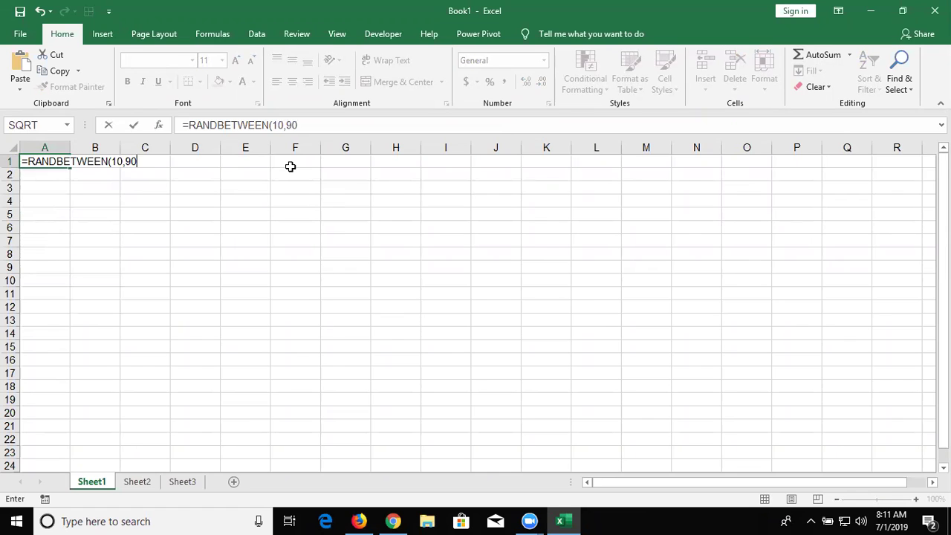
pyautogui.hotkey('ctrl', 'Return')
# Step: Fill the formula across A1:L12 with Ctrl+D and Ctrl+R, checking the Fill options list
pyautogui.hotkey('shift', 'Right')
pyautogui.hotkey('shift', 'Right')
pyautogui.hotkey('shift', 'Right')
pyautogui.hotkey('shift', 'Right')
pyautogui.hotkey('shift', 'Right')
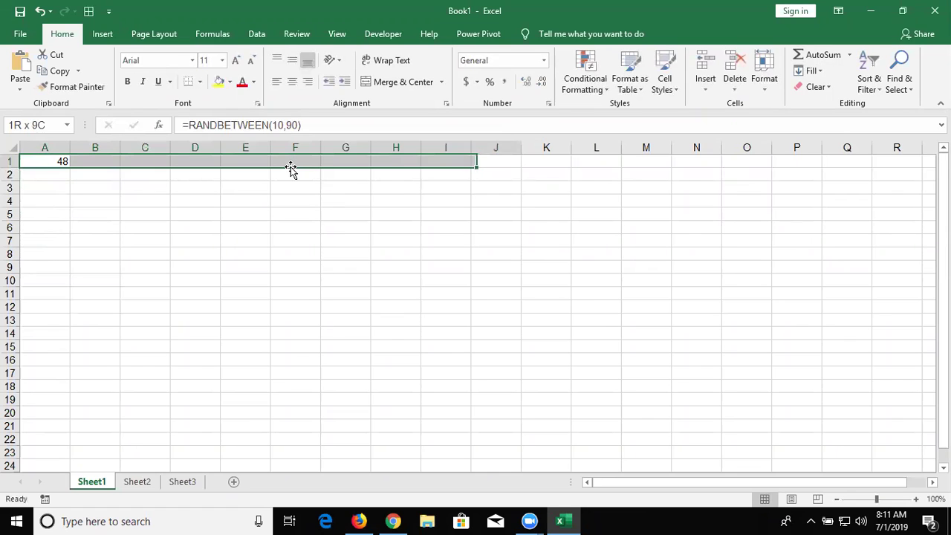
pyautogui.hotkey('shift', 'Right')
pyautogui.hotkey('shift', 'Right')
pyautogui.hotkey('shift', 'Right')
pyautogui.hotkey('shift', 'Down')
pyautogui.hotkey('shift', 'Down')
pyautogui.hotkey('shift', 'Down')
pyautogui.hotkey('shift', 'Down')
pyautogui.hotkey('shift', 'Down')
pyautogui.hotkey('shift', 'Down')
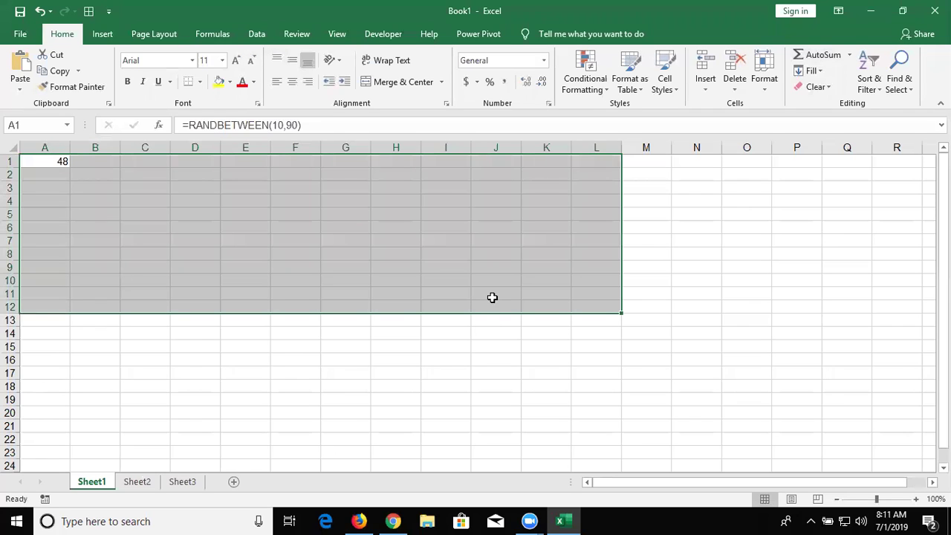
pyautogui.hotkey('ctrl', 'd')
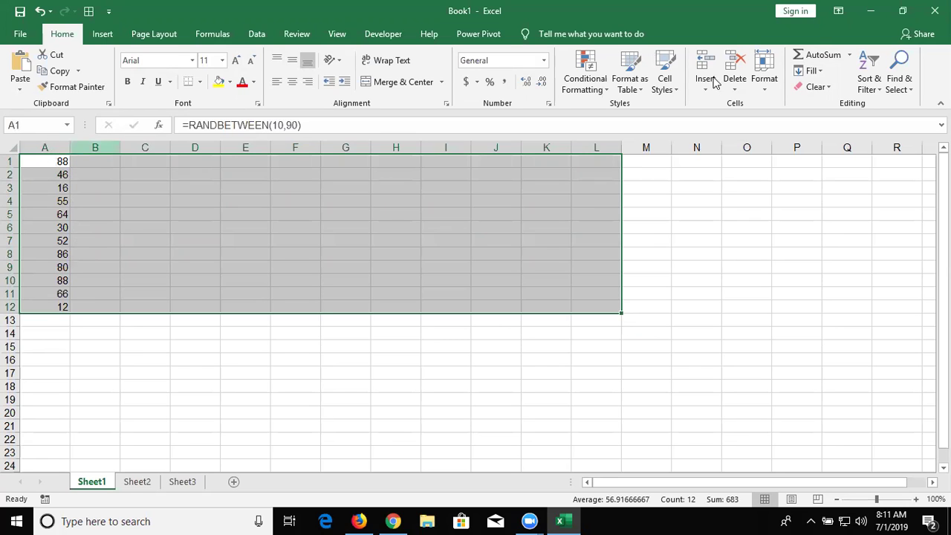
pyautogui.click(797, 71)
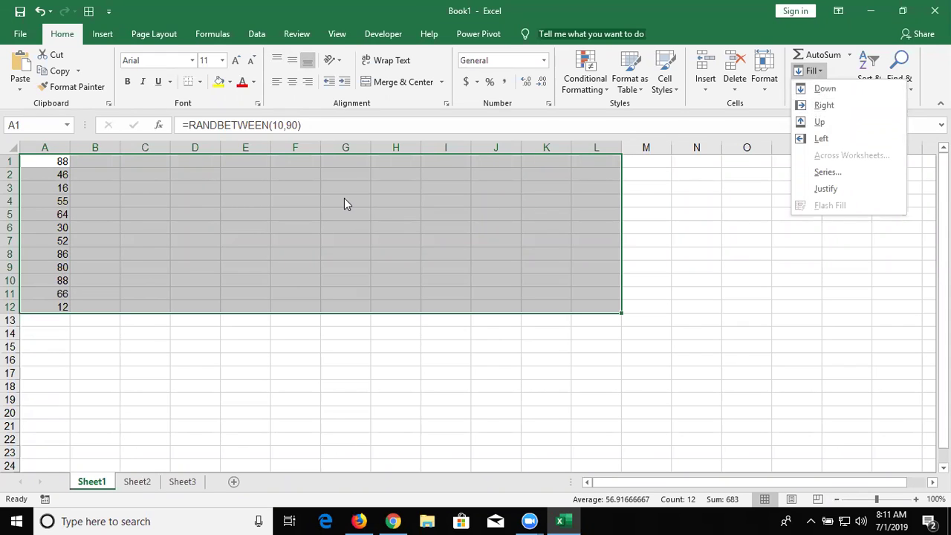
pyautogui.press('Escape')
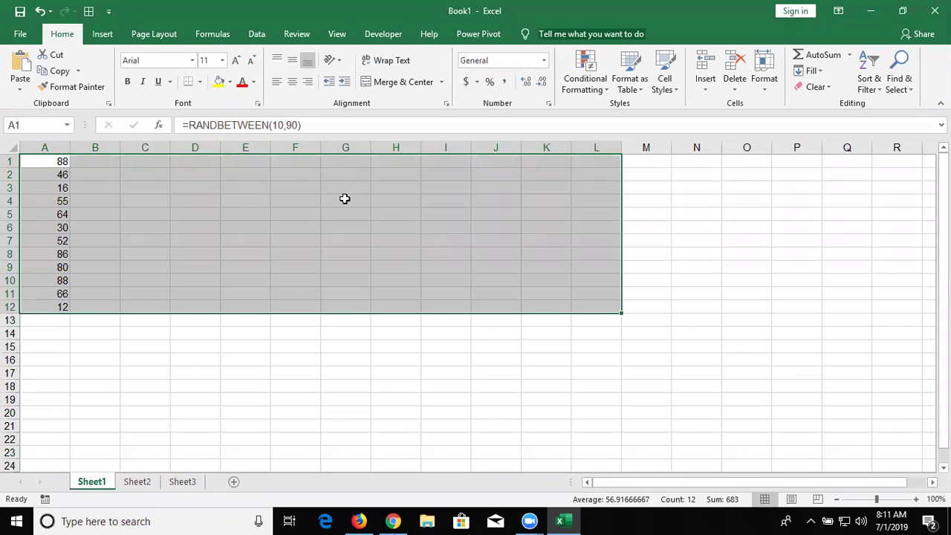
pyautogui.hotkey('ctrl', 'r')
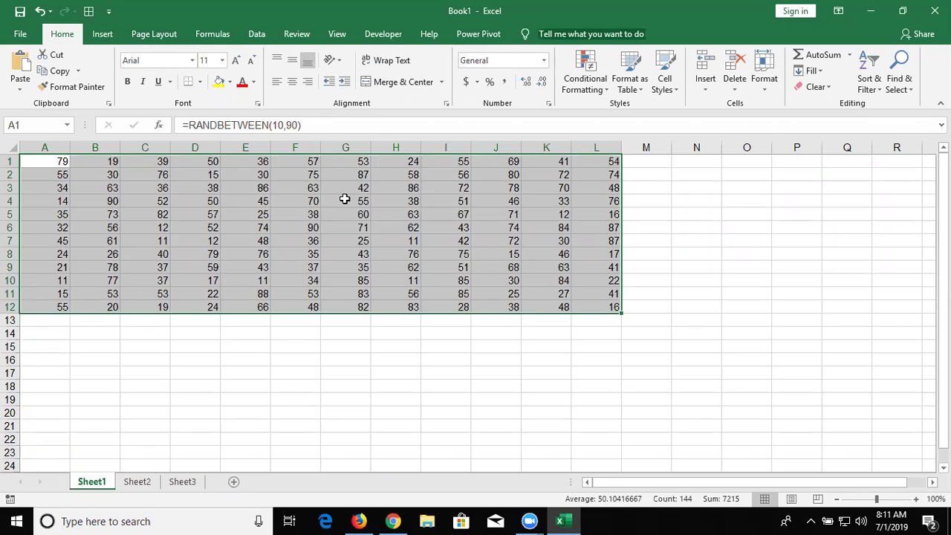
pyautogui.click(811, 71)
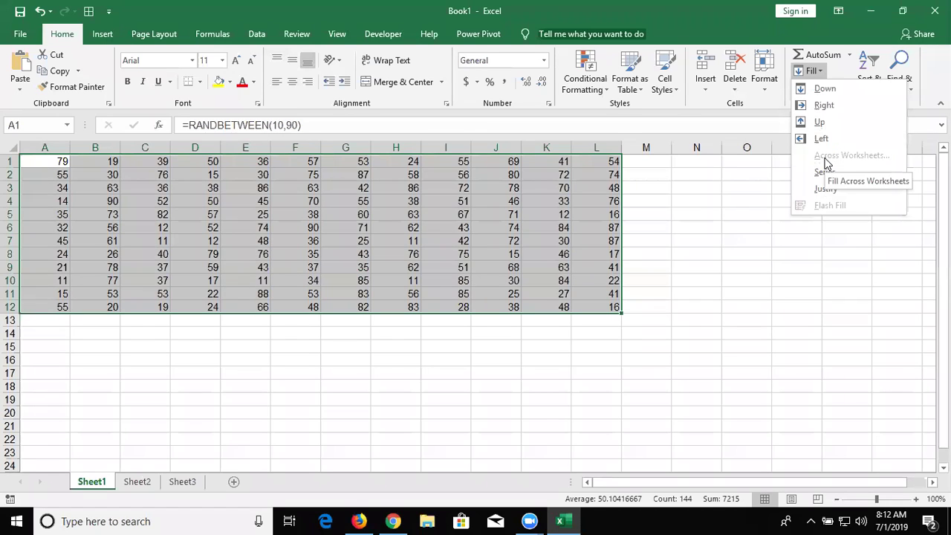
# Step: Clear all random numbers from A1:L12 and deselect the range
pyautogui.press('Escape')
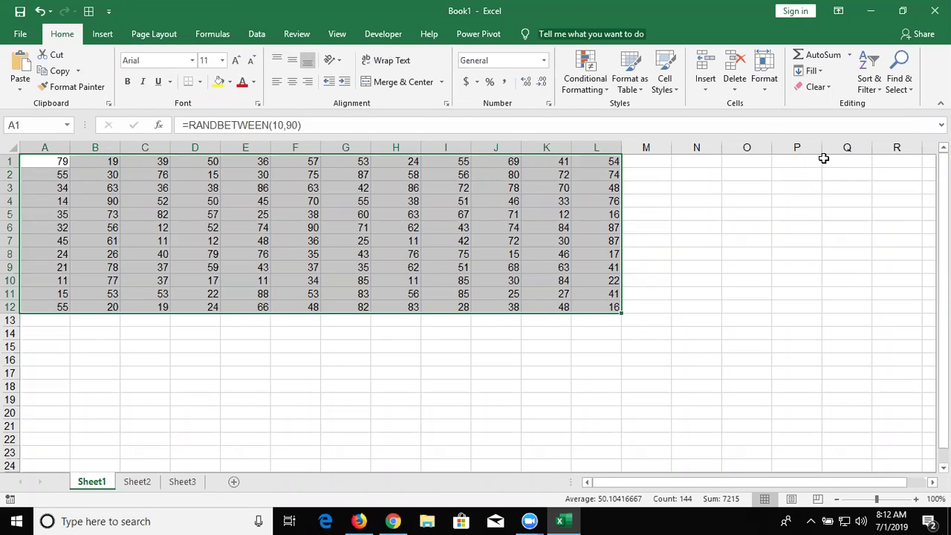
pyautogui.press('Delete')
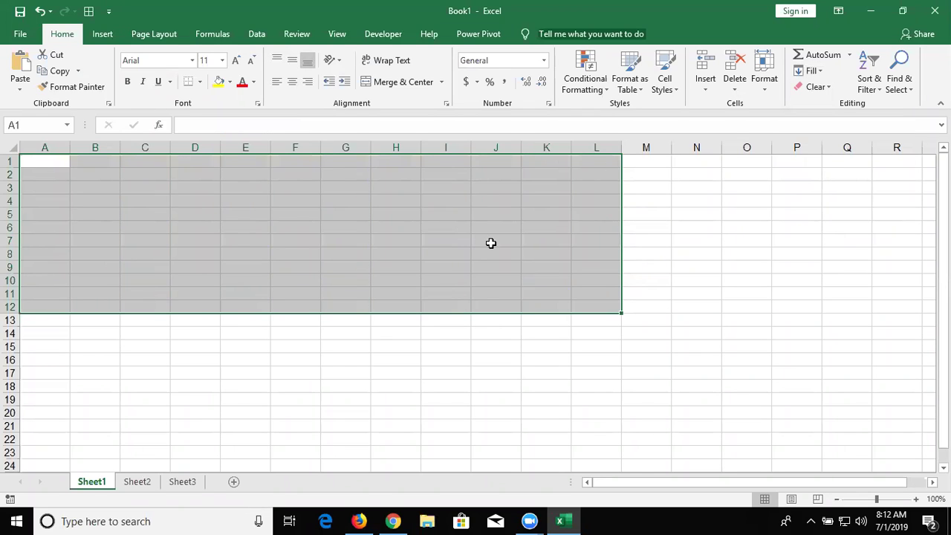
pyautogui.click(434, 360)
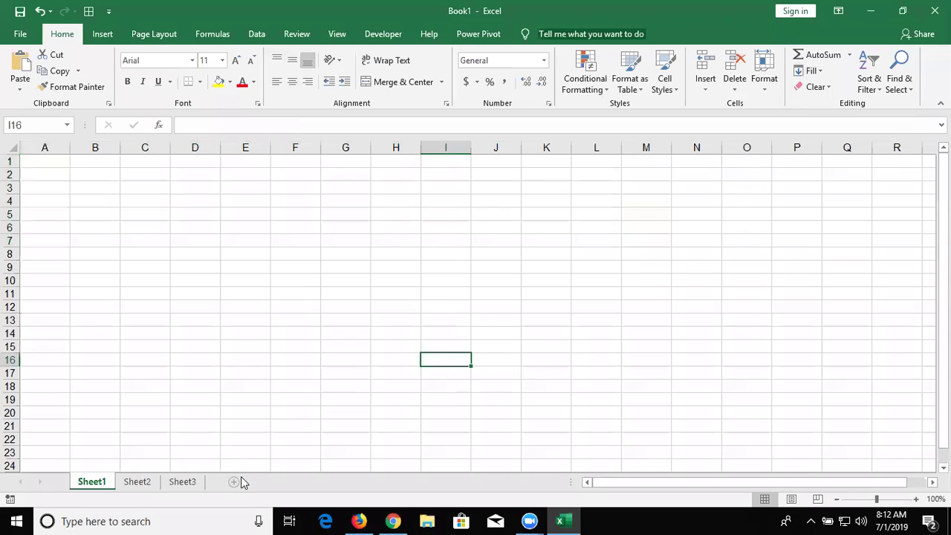
# Step: Add Sheet4, Sheet5 and Sheet6, then return to cell A2 on Sheet1
pyautogui.click(237, 482)
pyautogui.click(276, 481)
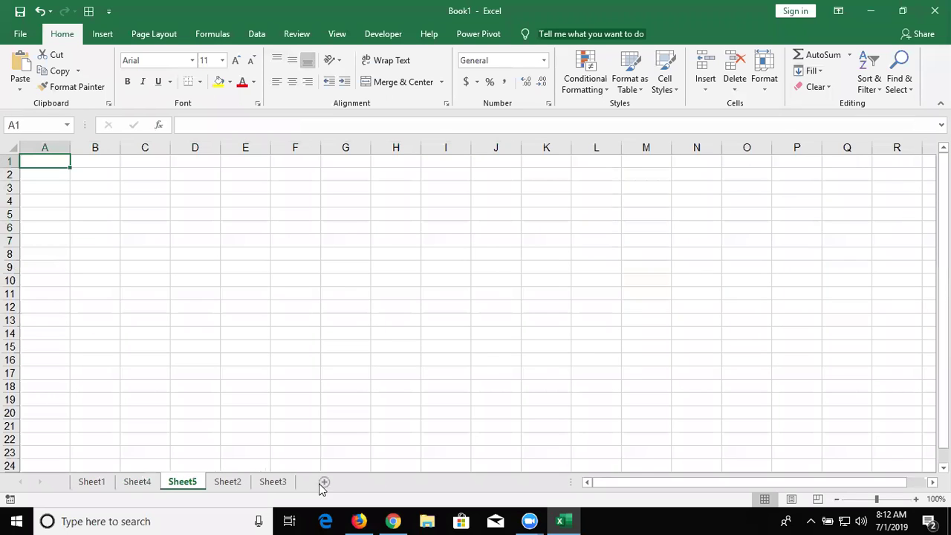
pyautogui.click(325, 481)
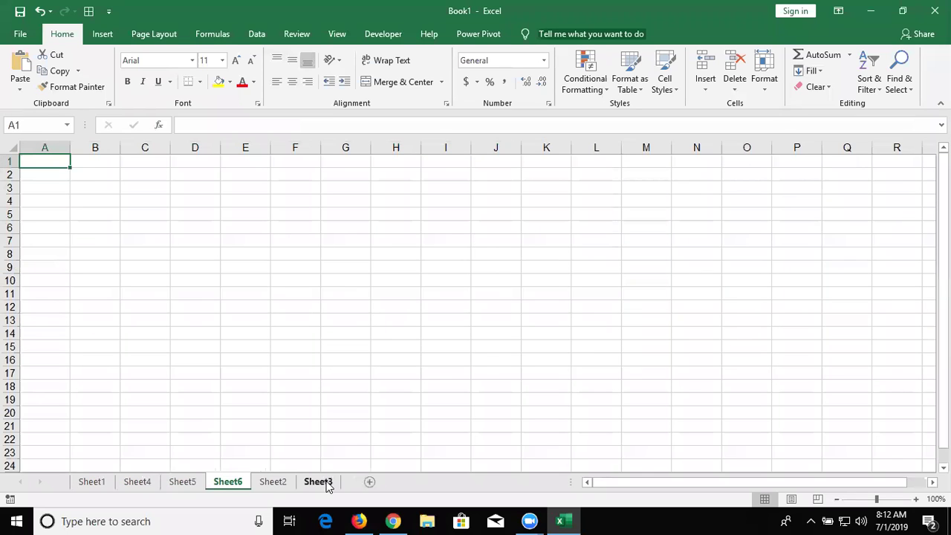
pyautogui.click(109, 484)
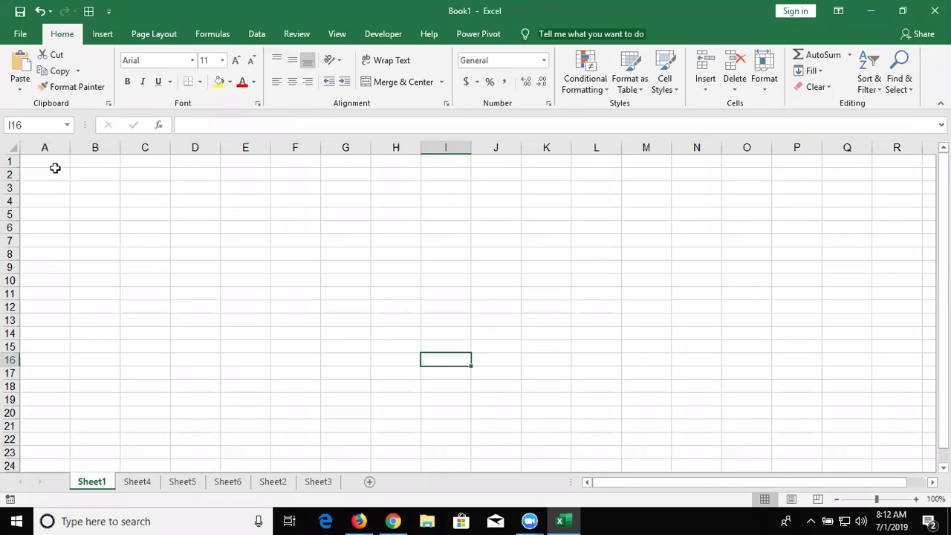
pyautogui.click(58, 171)
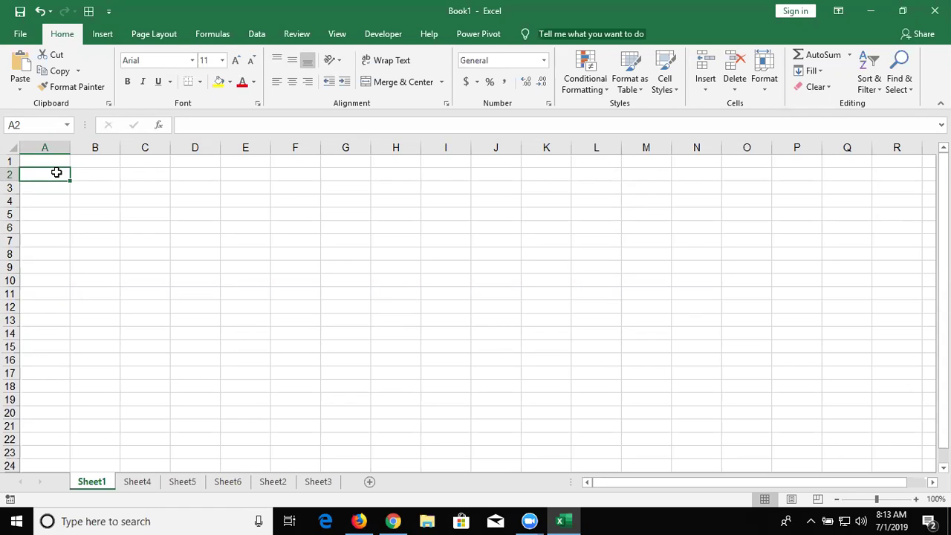
# Step: Enter the label Date in A2 and today's date 7/1/2019 in B2
pyautogui.write('Date')
pyautogui.press('Tab')
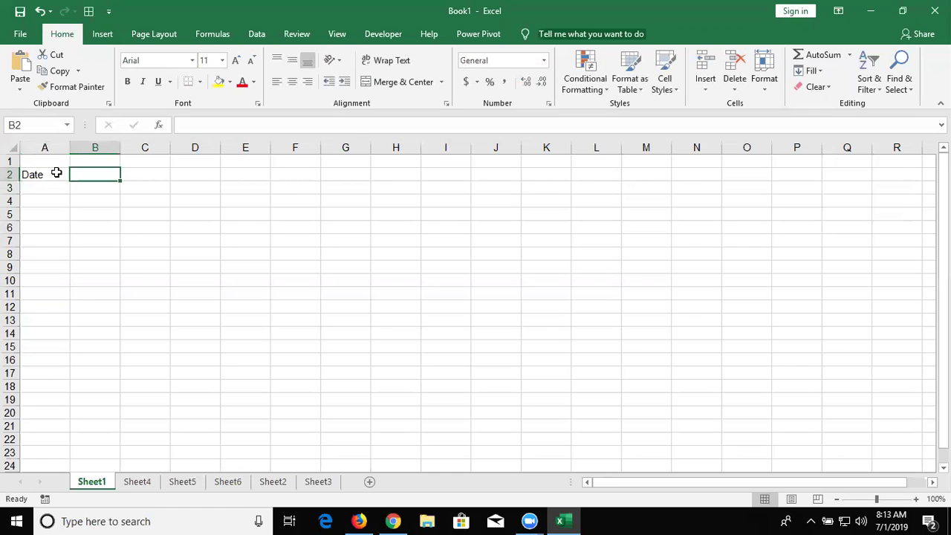
pyautogui.hotkey('ctrl', ';')
pyautogui.press('Return')
# Step: Copy A2:B2 and group the sheets from Sheet4 through Sheet3
pyautogui.click(56, 173)
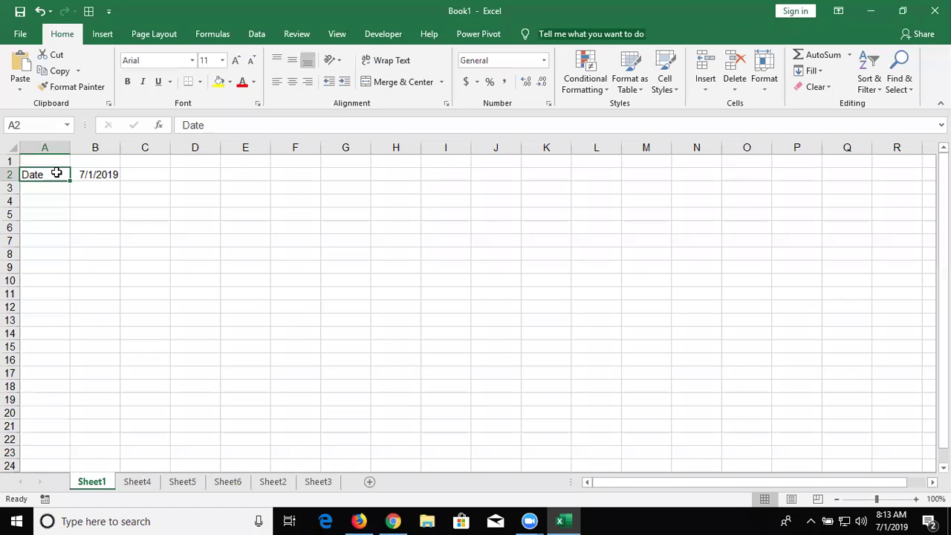
pyautogui.hotkey('shift', 'Right')
pyautogui.hotkey('ctrl', 'c')
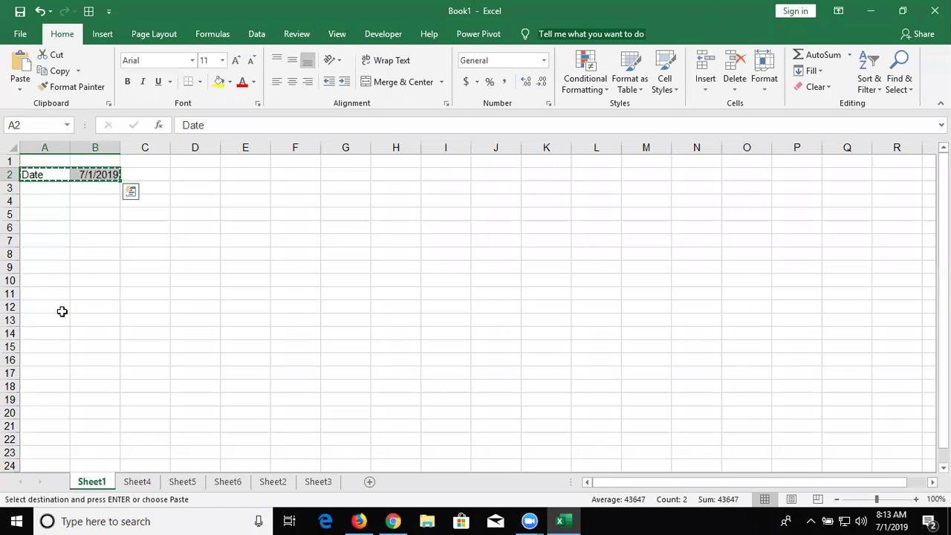
pyautogui.click(136, 481)
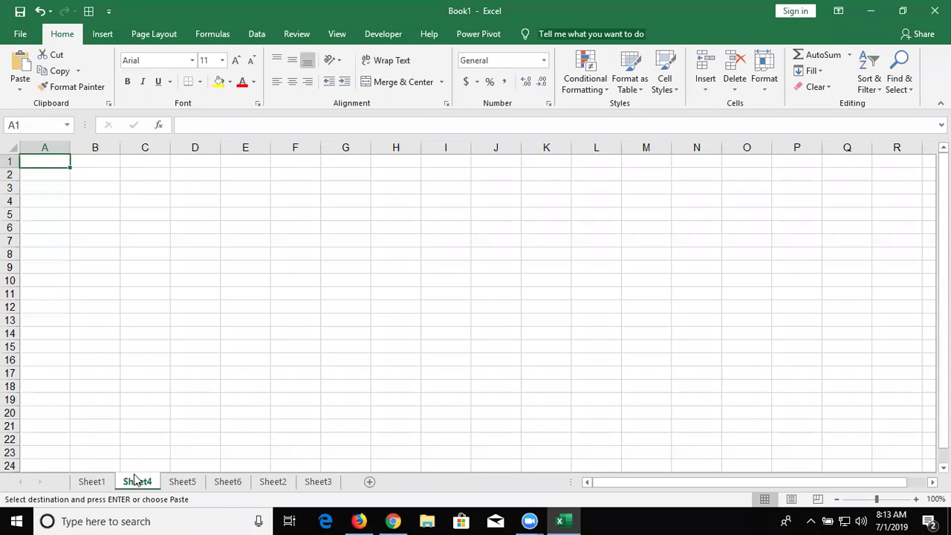
pyautogui.keyDown('shift'); pyautogui.click(322, 483); pyautogui.keyUp('shift')
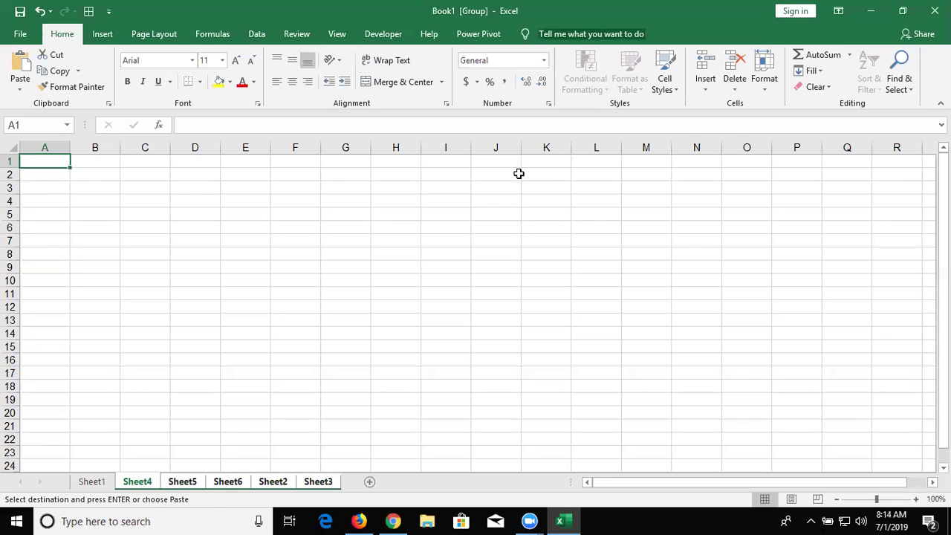
# Step: Paste the Date row into A2 of the grouped sheets and check Sheet5, Sheet6 and Sheet2
pyautogui.press('Down')
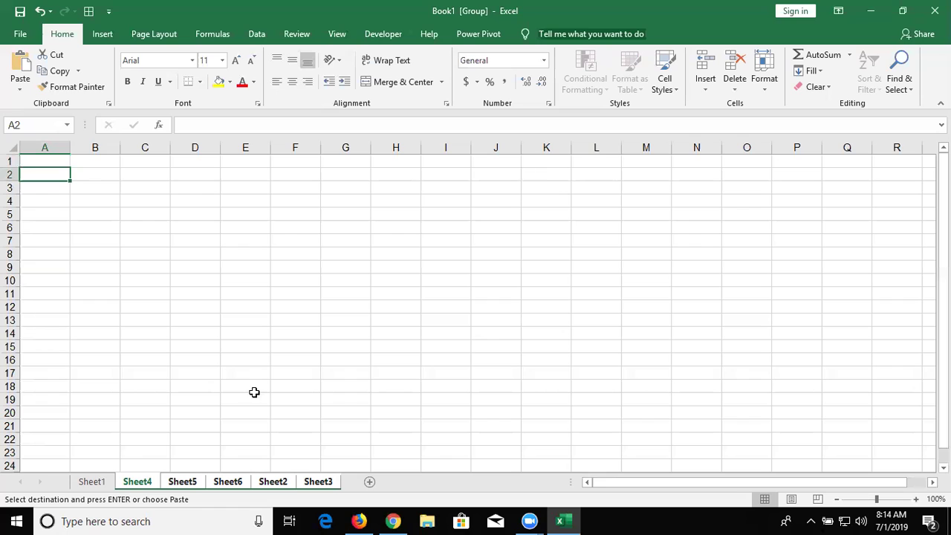
pyautogui.hotkey('ctrl', 'v')
pyautogui.click(187, 484)
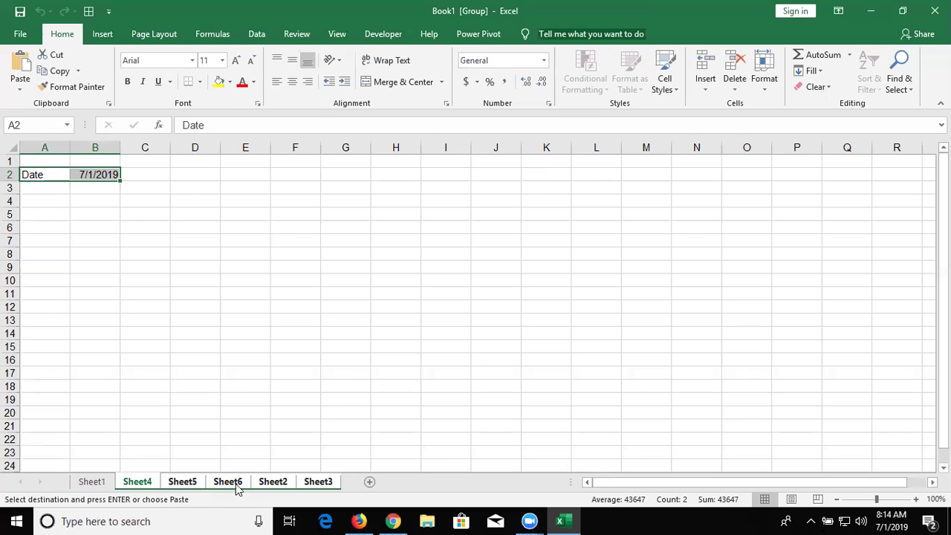
pyautogui.click(239, 484)
pyautogui.click(271, 485)
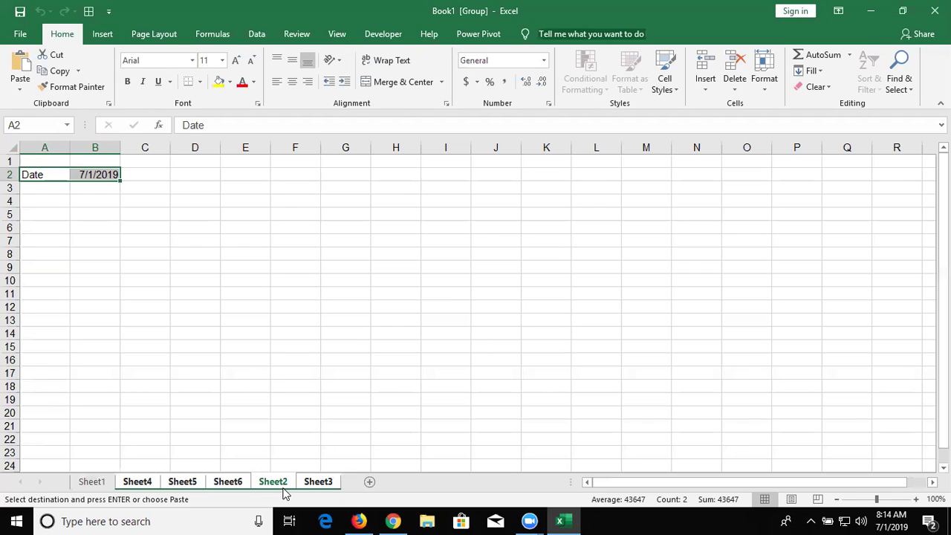
# Step: Group all six sheets from Sheet1 to Sheet3 and select cell A3
pyautogui.click(104, 482)
pyautogui.click(106, 483)
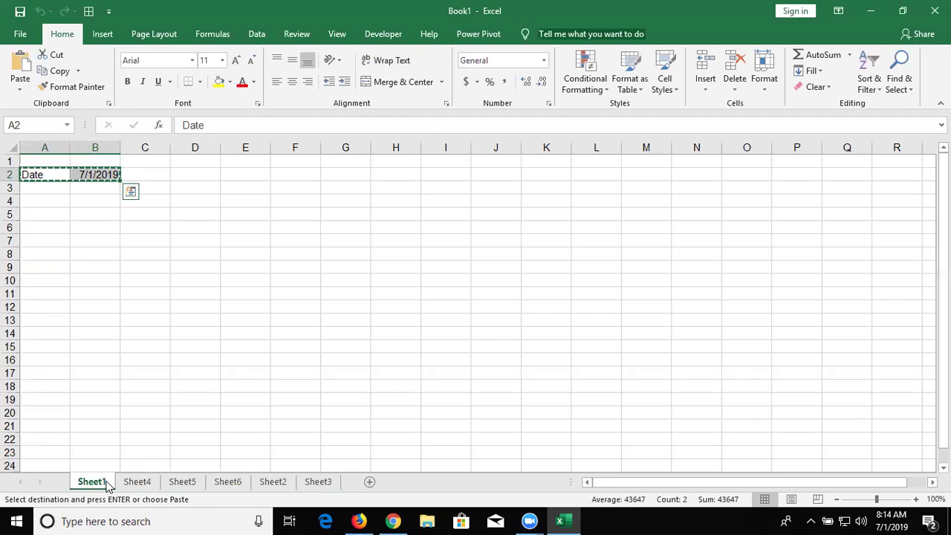
pyautogui.keyDown('shift'); pyautogui.click(329, 483); pyautogui.keyUp('shift')
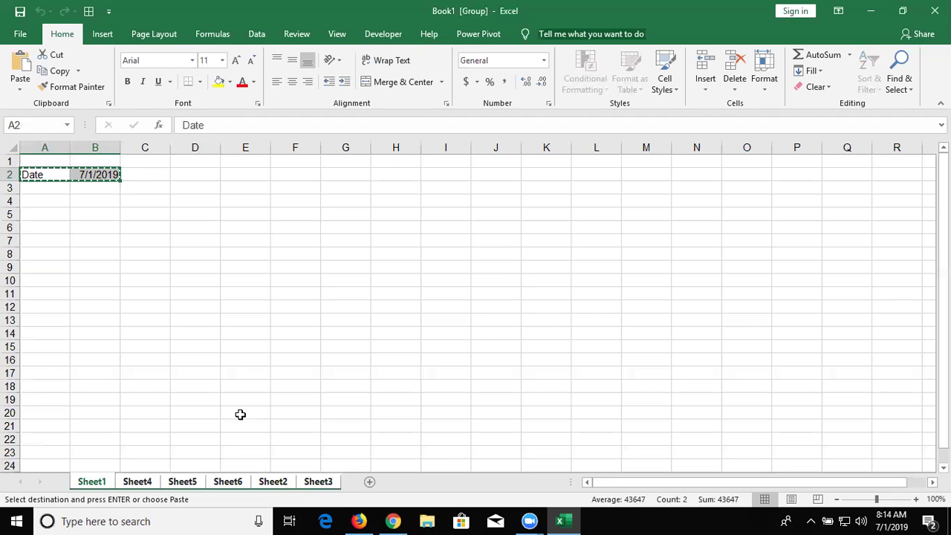
pyautogui.click(44, 186)
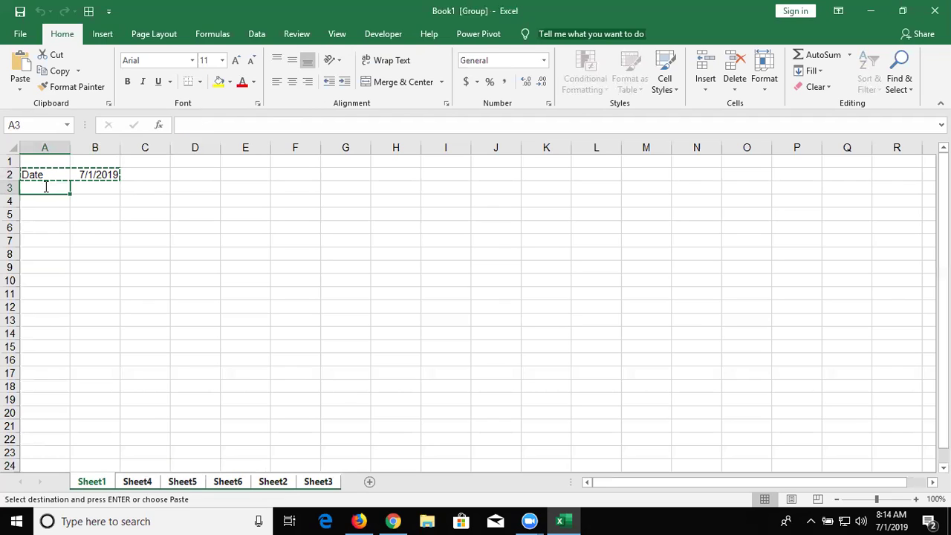
# Step: Enter Time in A3 with the current time 8:14 AM in B3, then check Sheet4 and Sheet5
pyautogui.write('R')
pyautogui.press('BackSpace')
pyautogui.write('Time')
pyautogui.press('Tab')
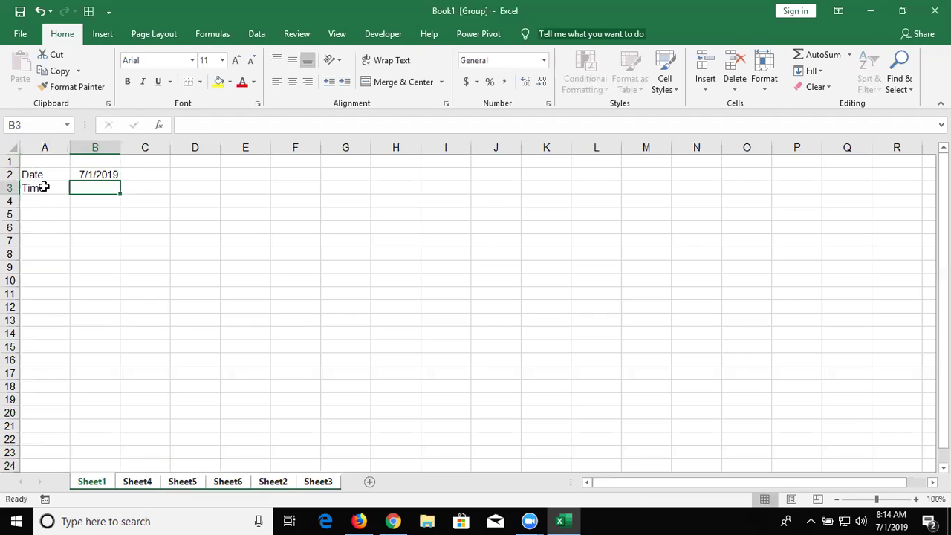
pyautogui.hotkey('ctrl', 'shift', ';')
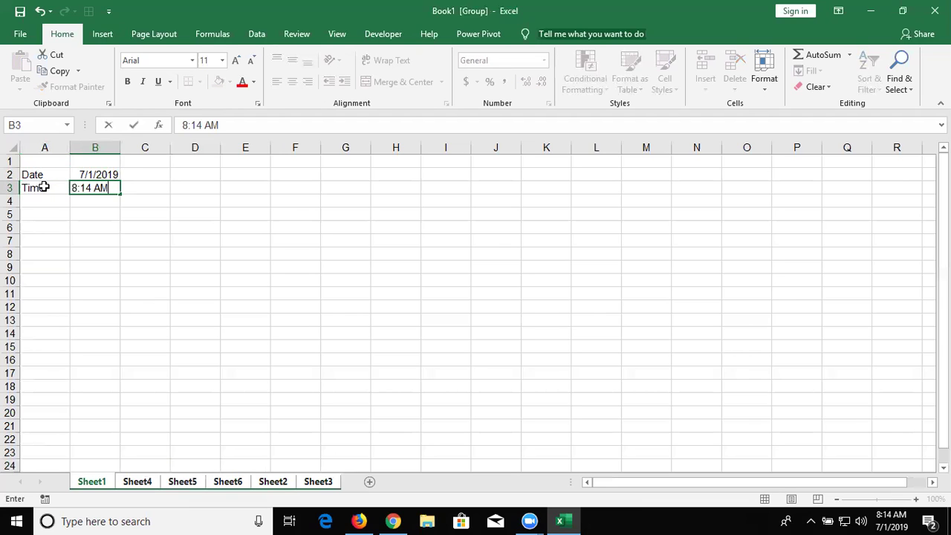
pyautogui.press('Return')
pyautogui.click(143, 481)
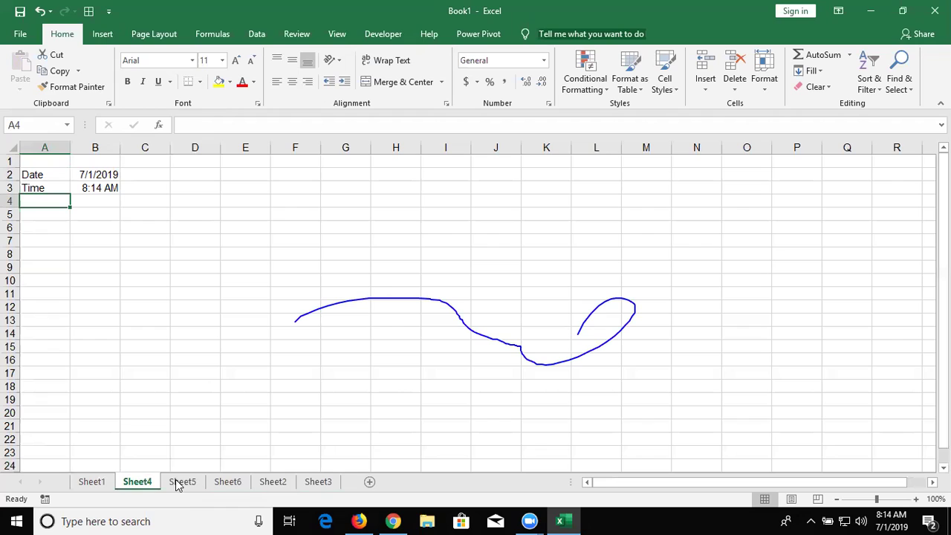
pyautogui.click(178, 485)
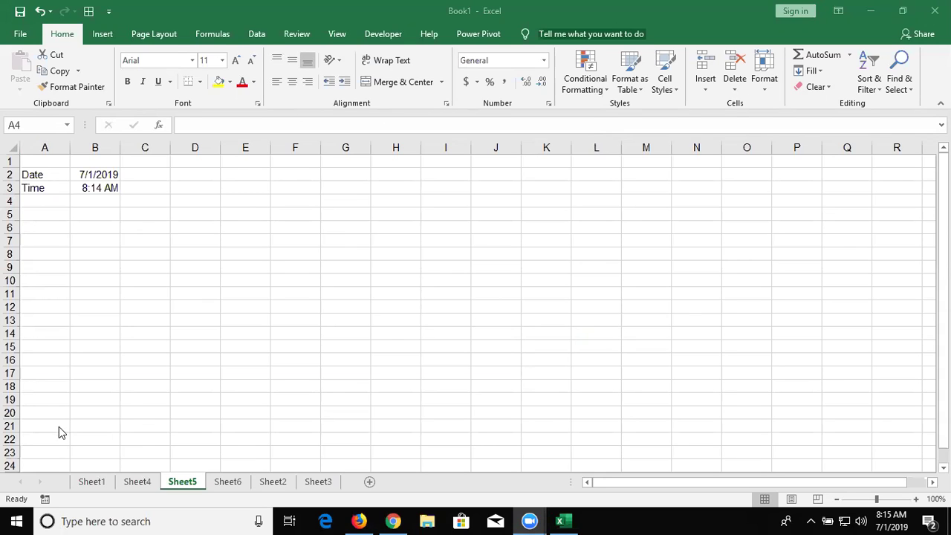
# Step: On Sheet1, give A2:B3 all borders and a yellow fill
pyautogui.click(86, 479)
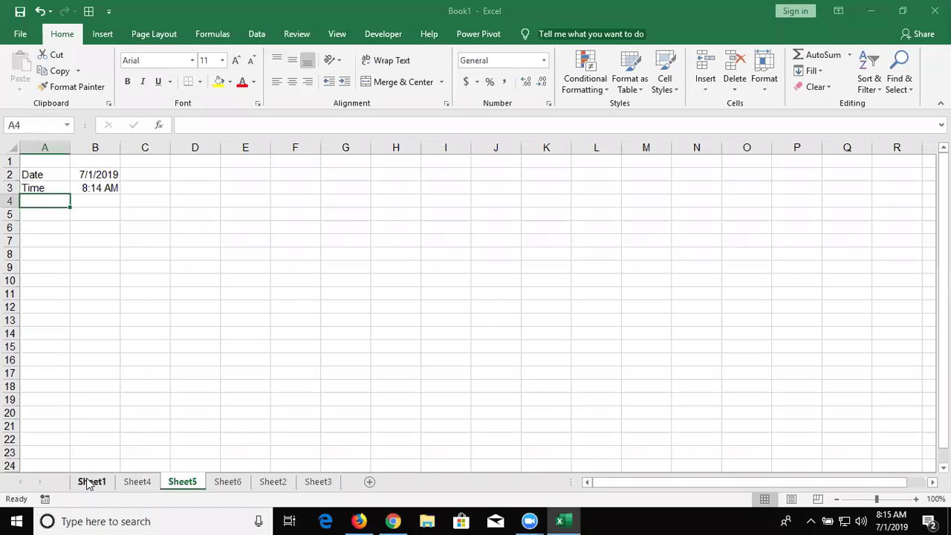
pyautogui.click(78, 252)
pyautogui.moveTo(47, 174); pyautogui.dragTo(96, 187)
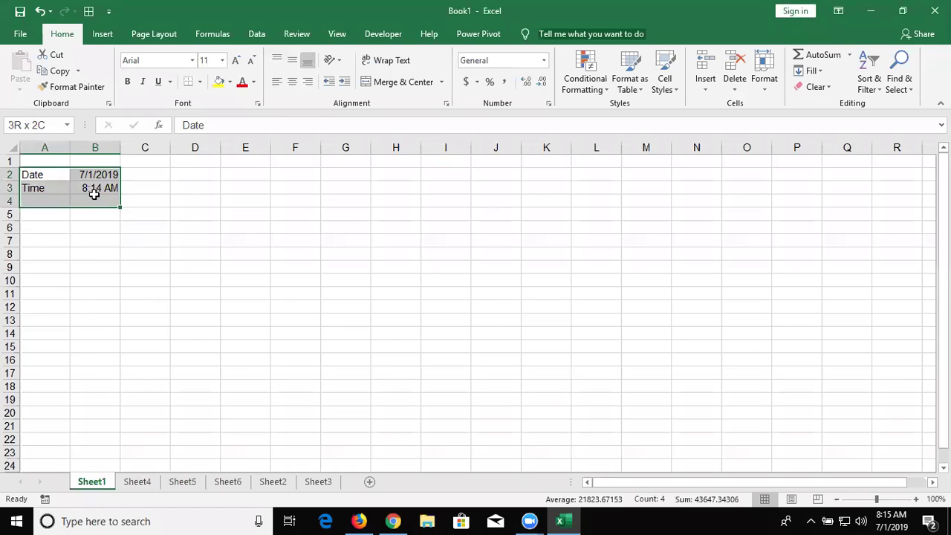
pyautogui.click(200, 82)
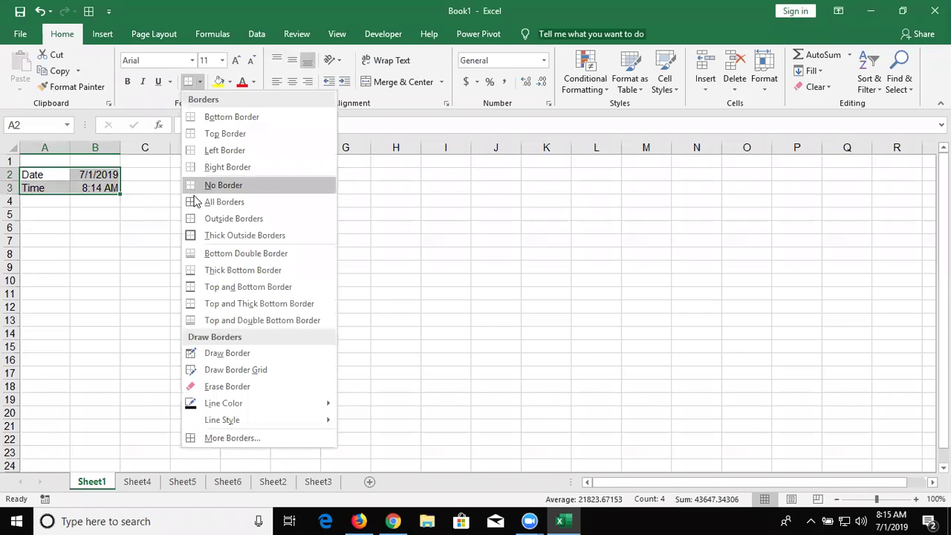
pyautogui.click(197, 202)
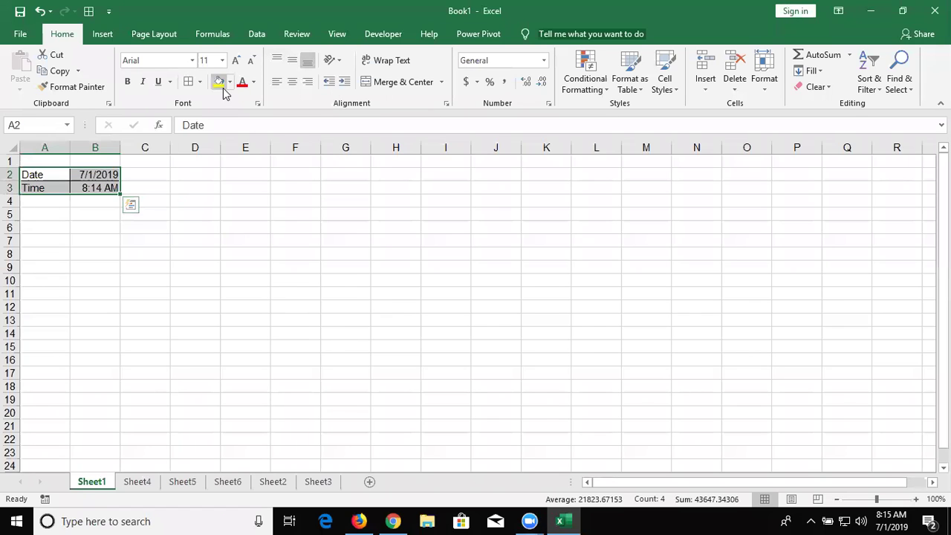
pyautogui.click(219, 82)
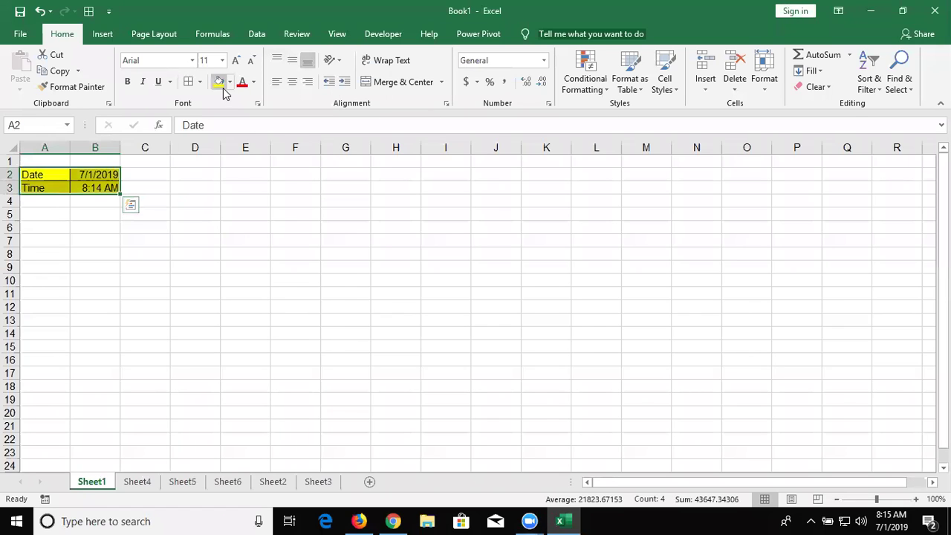
# Step: Group all sheets and fill A2:B3 formats only across the worksheets
pyautogui.keyDown('shift'); pyautogui.click(318, 482); pyautogui.keyUp('shift')
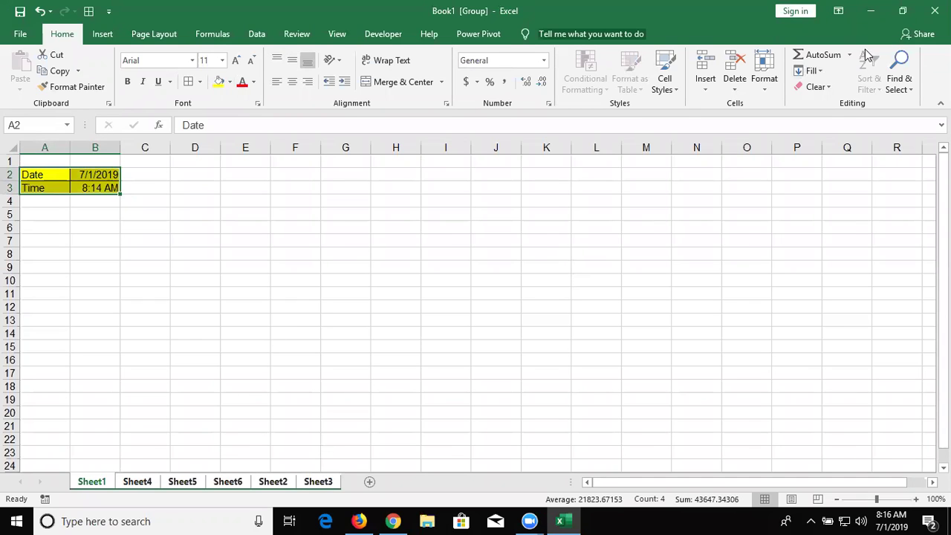
pyautogui.click(812, 72)
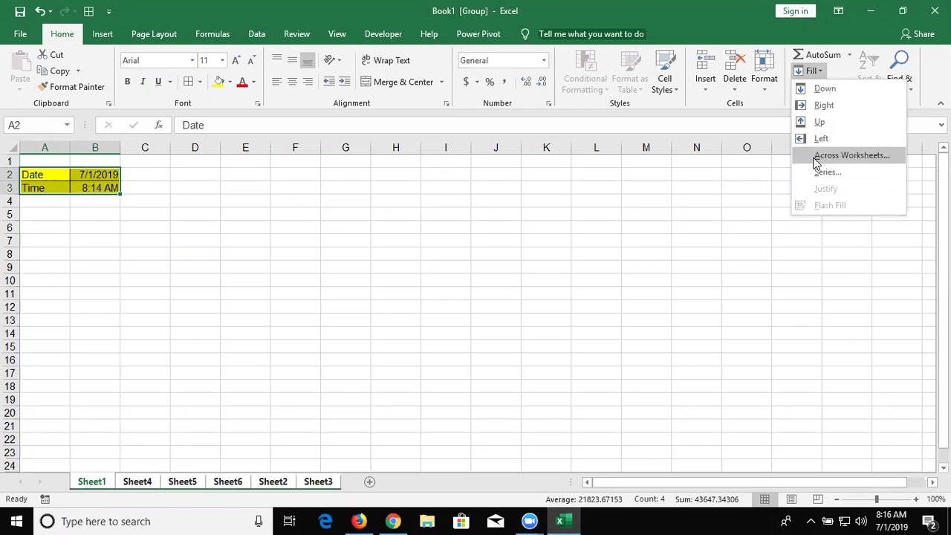
pyautogui.click(816, 157)
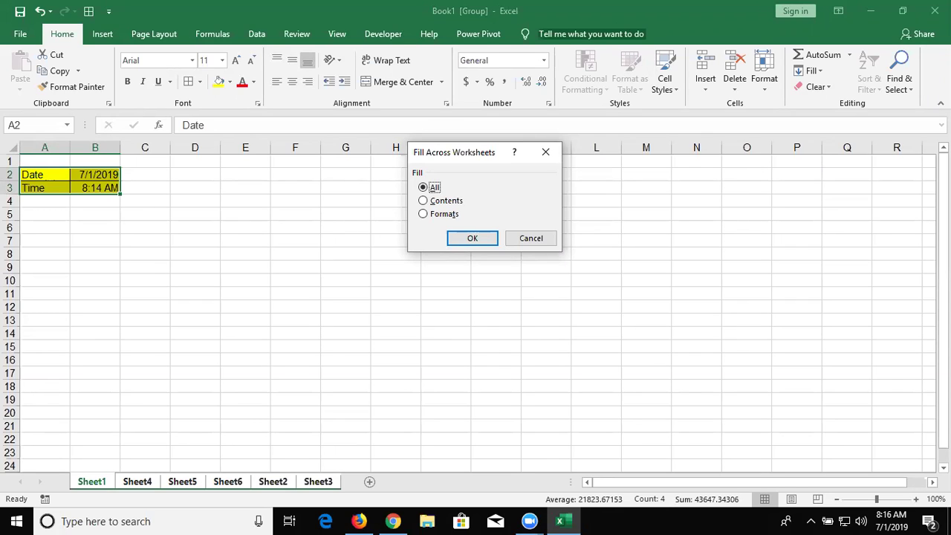
pyautogui.click(454, 214)
pyautogui.click(466, 243)
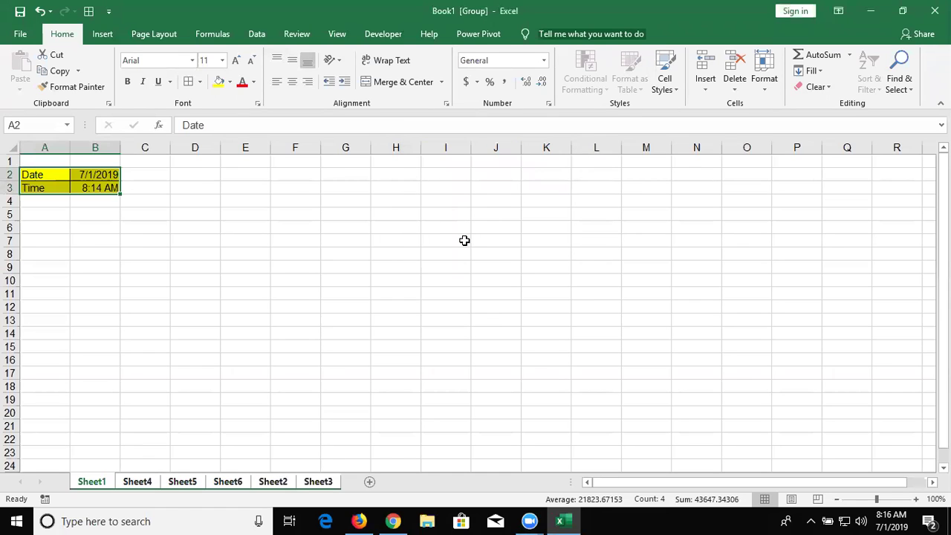
# Step: Check the copied formatting on Sheet5, Sheet6, Sheet2 and Sheet3
pyautogui.click(180, 482)
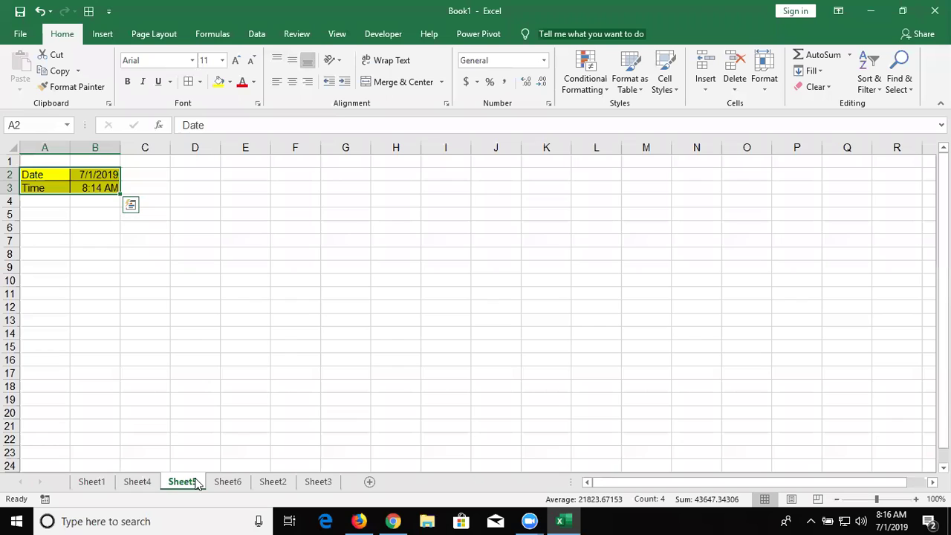
pyautogui.click(222, 482)
pyautogui.click(271, 482)
pyautogui.click(318, 483)
pyautogui.click(491, 264)
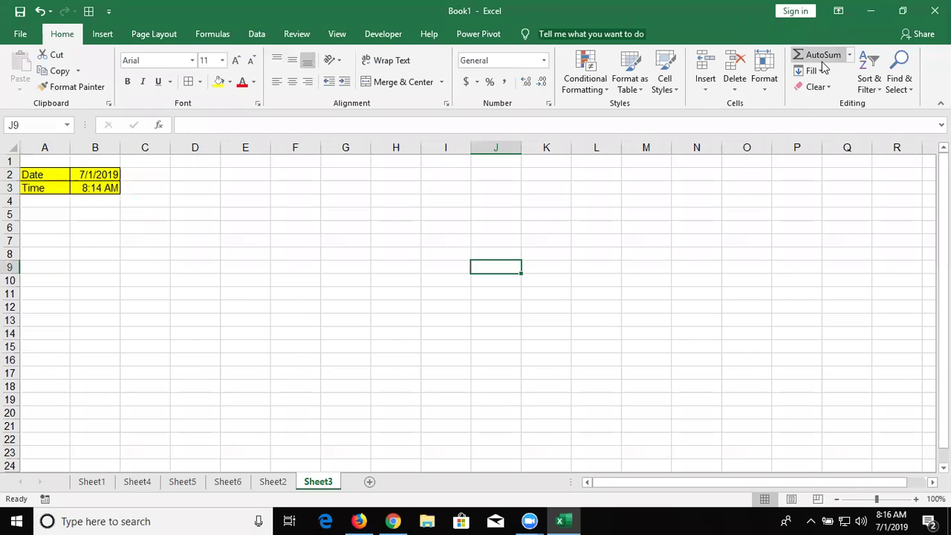
# Step: On Sheet3, enter 1 in E1 and 2 in E2
pyautogui.click(813, 70)
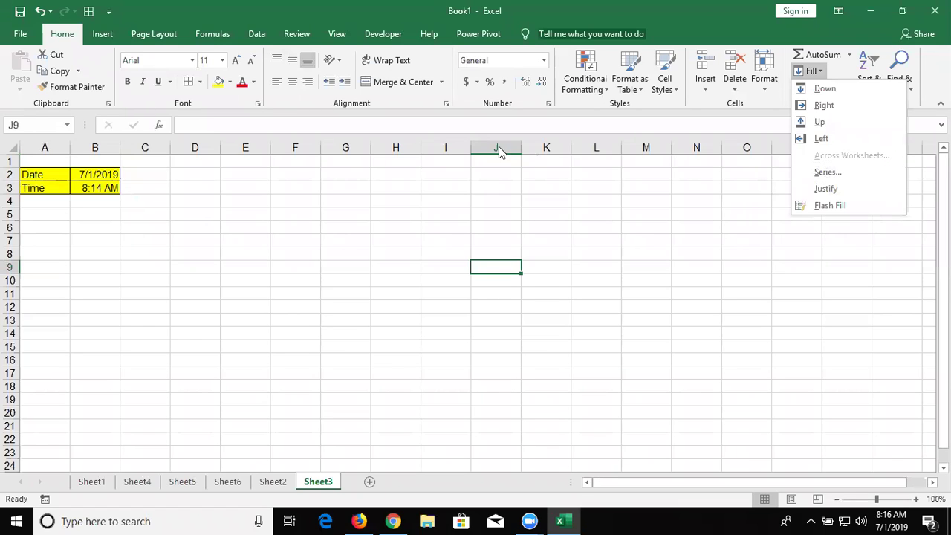
pyautogui.click(280, 162)
pyautogui.click(258, 159)
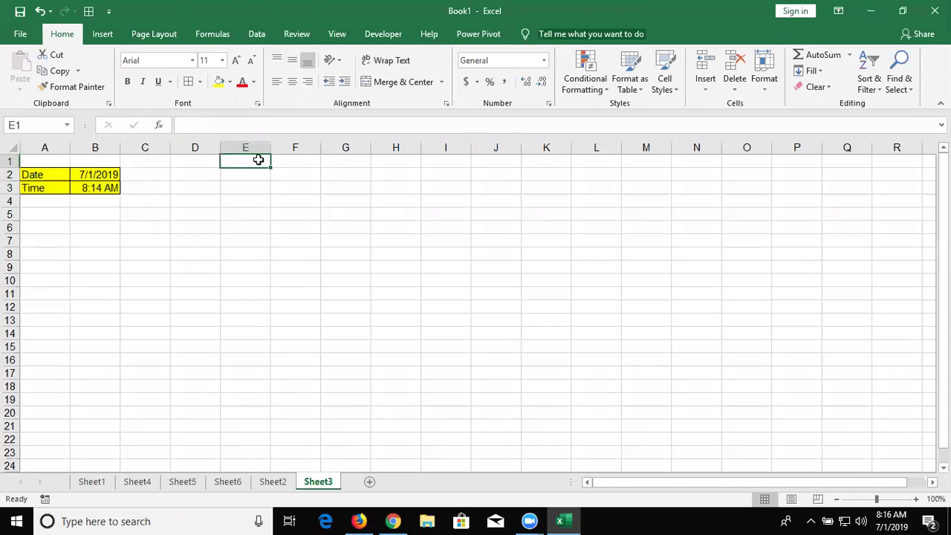
pyautogui.write('1')
pyautogui.press('Return')
pyautogui.write('2')
pyautogui.press('Return')
# Step: Drag the 1, 2 series down to 7, undo back to only 1 in E1, and select down column E
pyautogui.click(256, 163)
pyautogui.moveTo(257, 163); pyautogui.dragTo(272, 260)
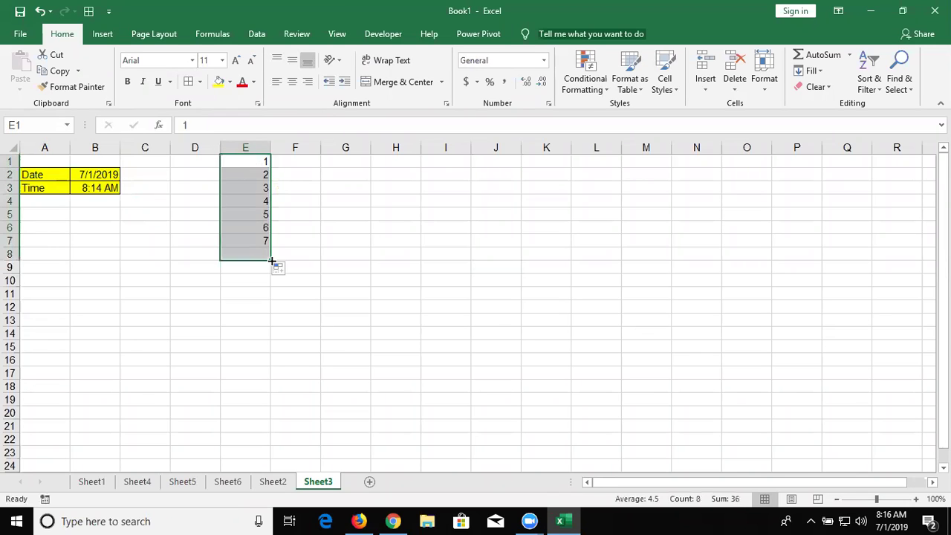
pyautogui.hotkey('ctrl', 'z')
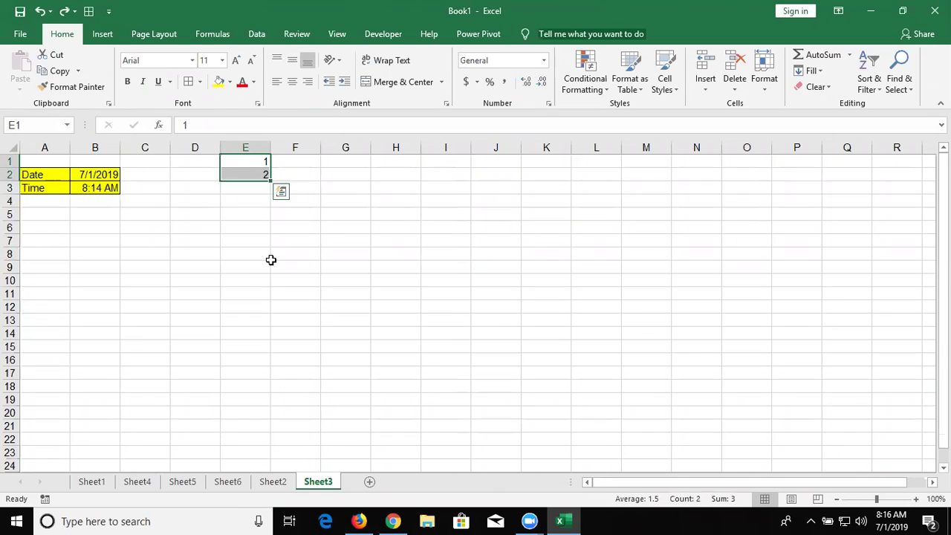
pyautogui.hotkey('ctrl', 'z')
pyautogui.press('Up')
pyautogui.hotkey('shift', 'Down')
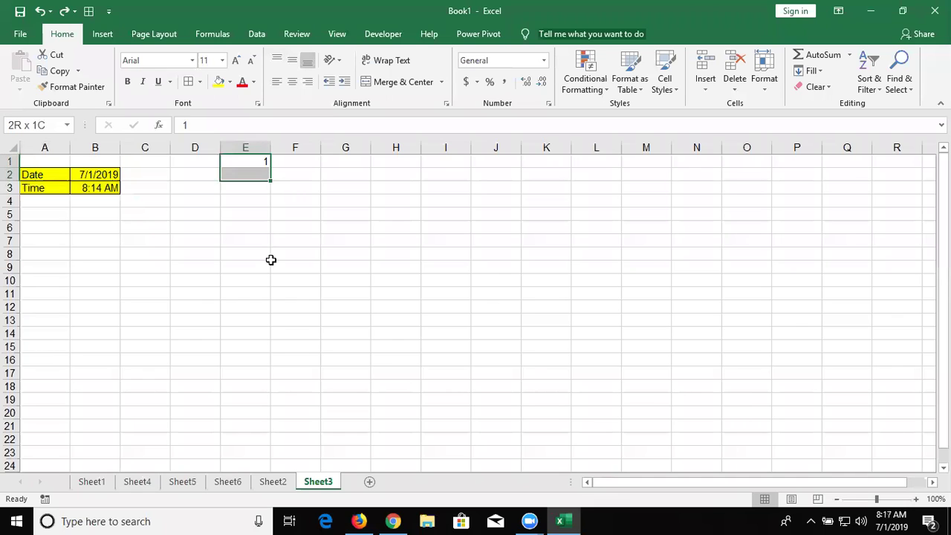
pyautogui.hotkey('shift', 'Down')
pyautogui.hotkey('shift', 'Down')
pyautogui.hotkey('shift', 'Down')
pyautogui.hotkey('shift', 'Down')
pyautogui.hotkey('shift', 'Down')
pyautogui.hotkey('shift', 'Down')
pyautogui.hotkey('shift', 'Down')
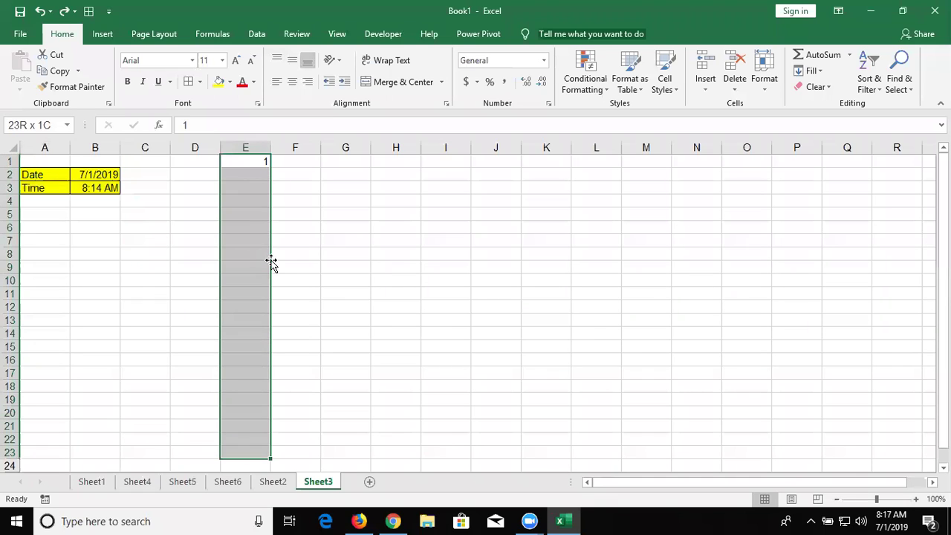
pyautogui.hotkey('shift', 'Down')
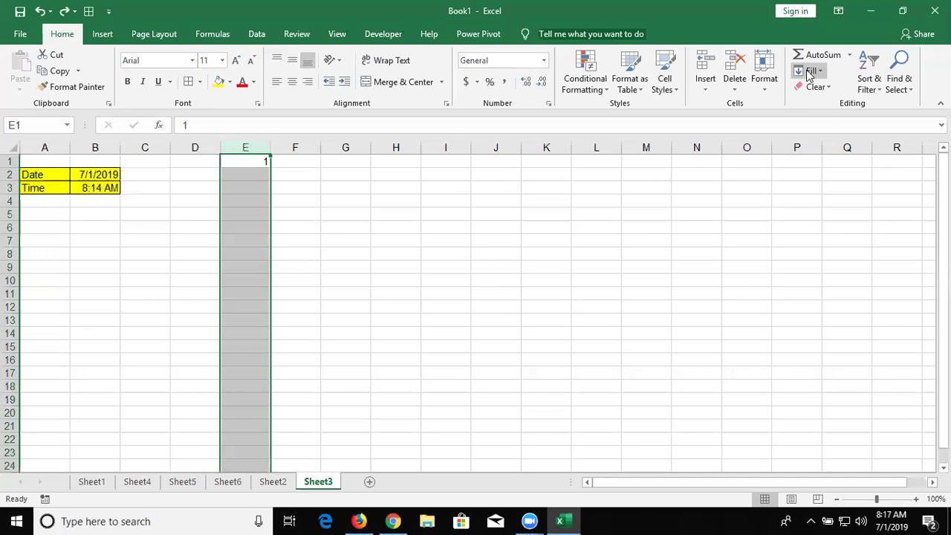
# Step: Fill a linear series down column E with step 1 and stop value 25
pyautogui.click(807, 71)
pyautogui.click(842, 171)
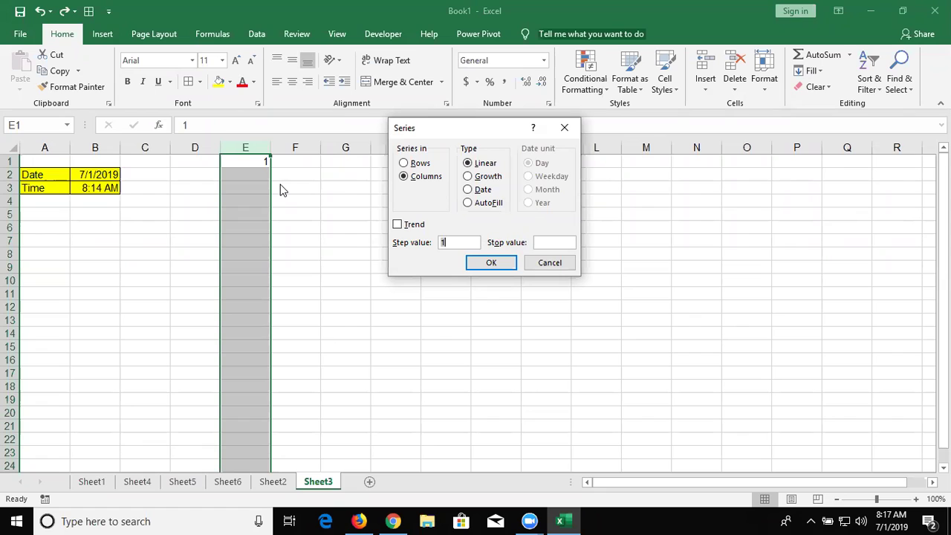
pyautogui.click(538, 239)
pyautogui.write('25')
pyautogui.press('Return')
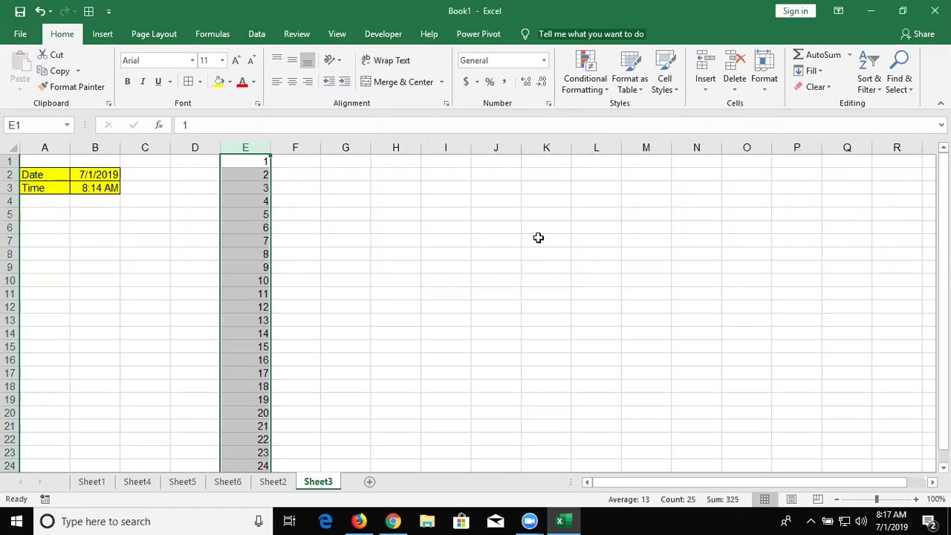
# Step: Review the filled column and select the numbers 1 to 25 in E1:E25
pyautogui.press('Down')
pyautogui.press('Down')
pyautogui.press('Down')
pyautogui.press('Down')
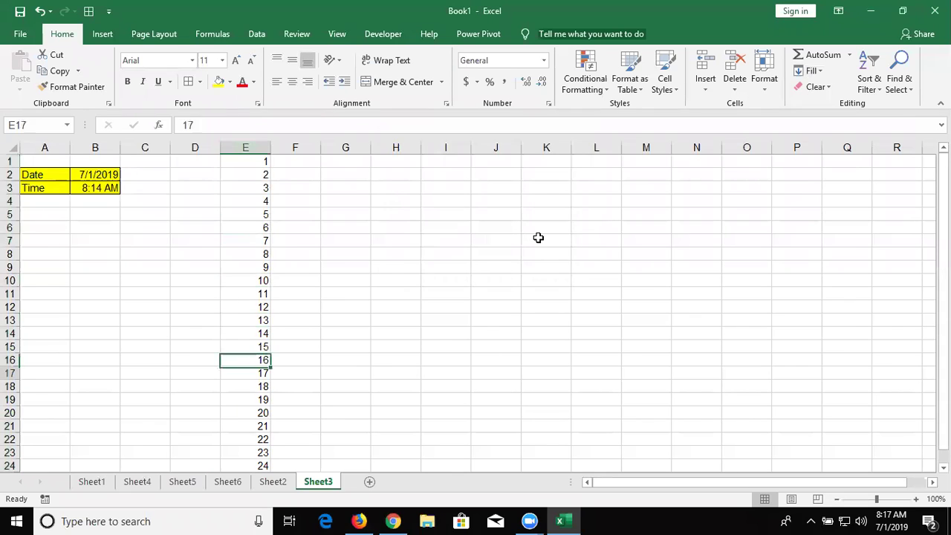
pyautogui.press('Down')
pyautogui.press('Down')
pyautogui.press('Down')
pyautogui.press('Down')
pyautogui.press('Down')
pyautogui.hotkey('ctrl', 'Up')
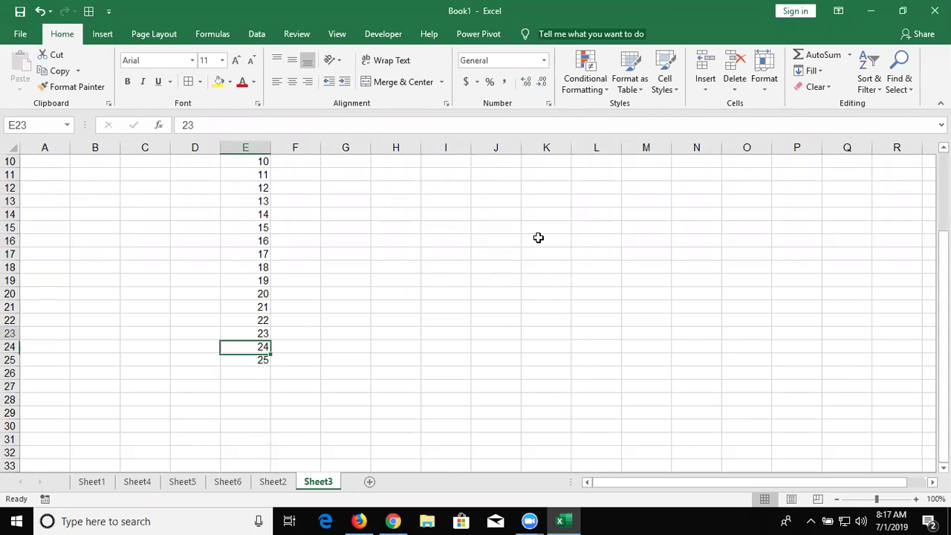
pyautogui.hotkey('ctrl', 'Up')
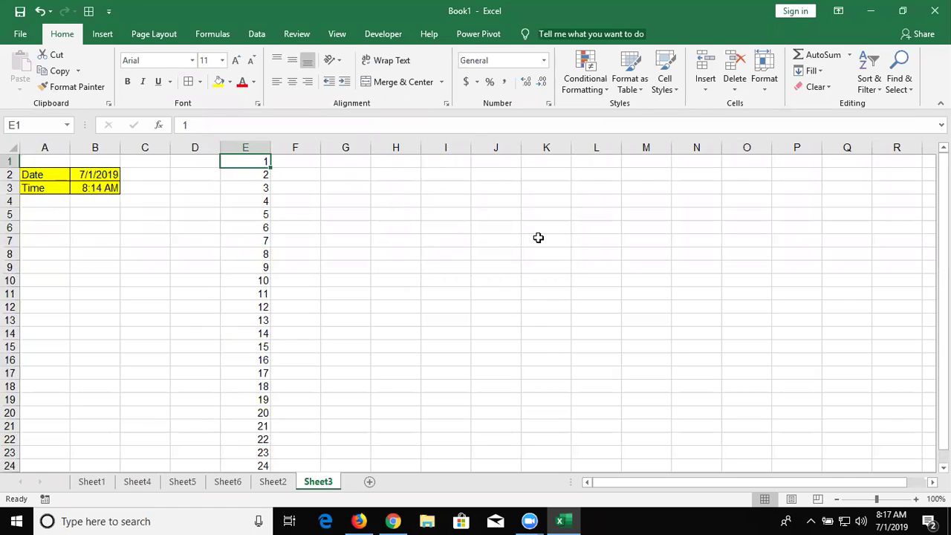
pyautogui.press('Down')
pyautogui.press('Up')
pyautogui.hotkey('ctrl', 'shift', 'Down')
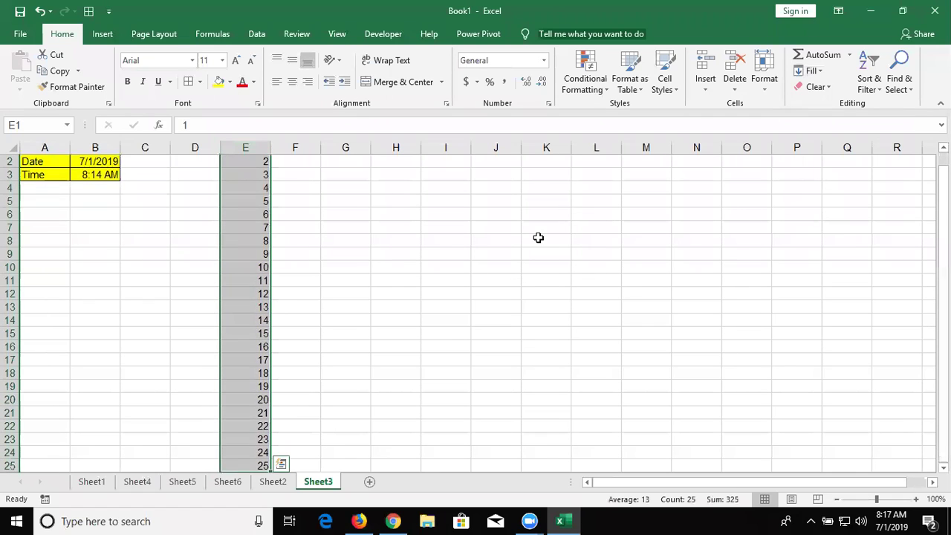
pyautogui.press('Down')
pyautogui.press('Up')
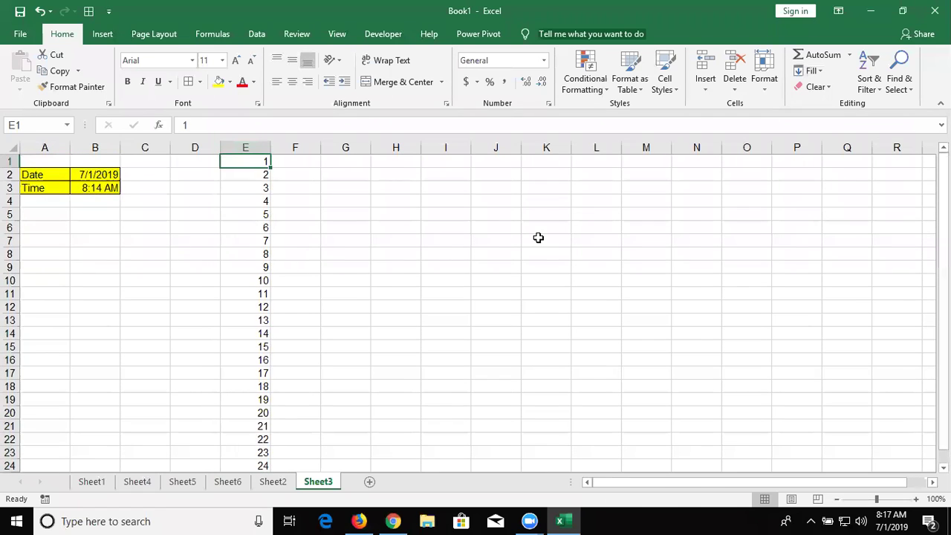
pyautogui.hotkey('ctrl', 'shift', 'Down')
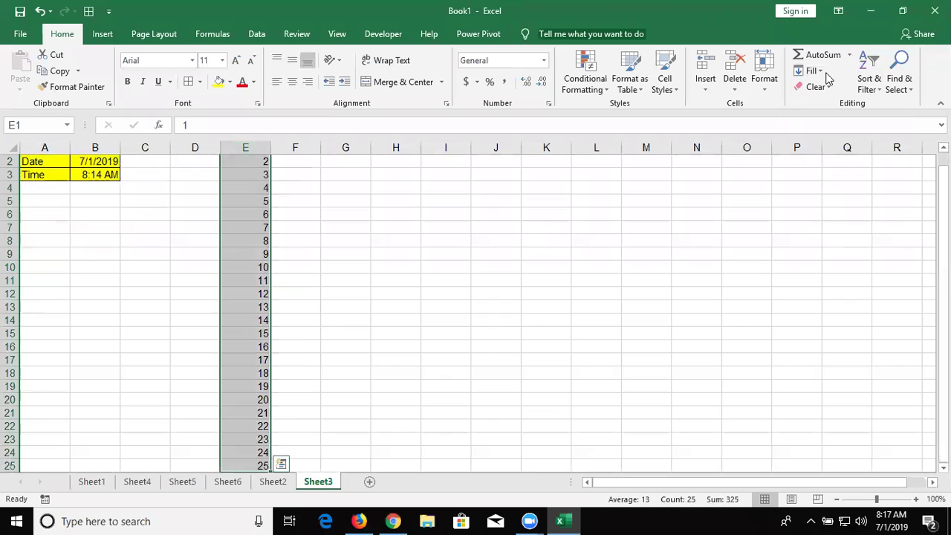
# Step: Set up a Growth fill series with stop value 25, then cancel it
pyautogui.click(813, 70)
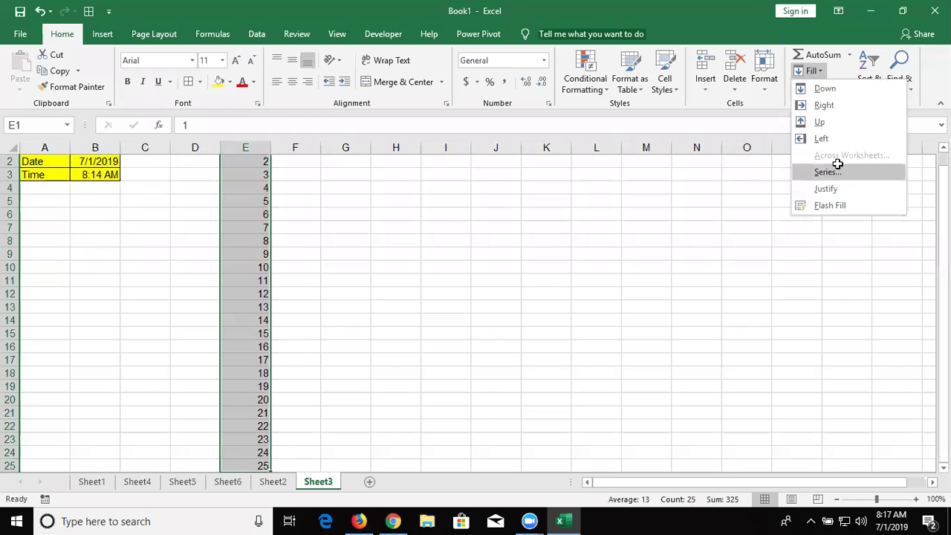
pyautogui.click(835, 170)
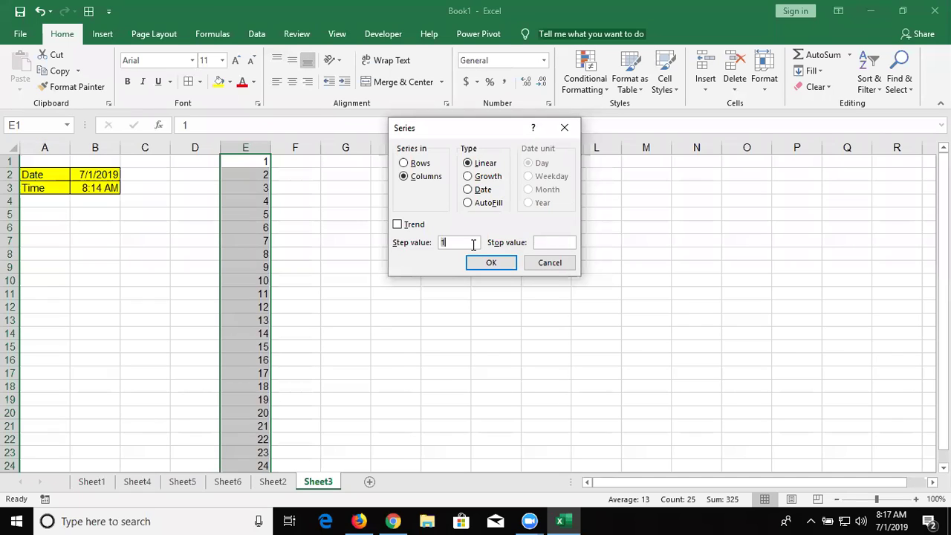
pyautogui.click(548, 240)
pyautogui.write('25')
pyautogui.click(487, 181)
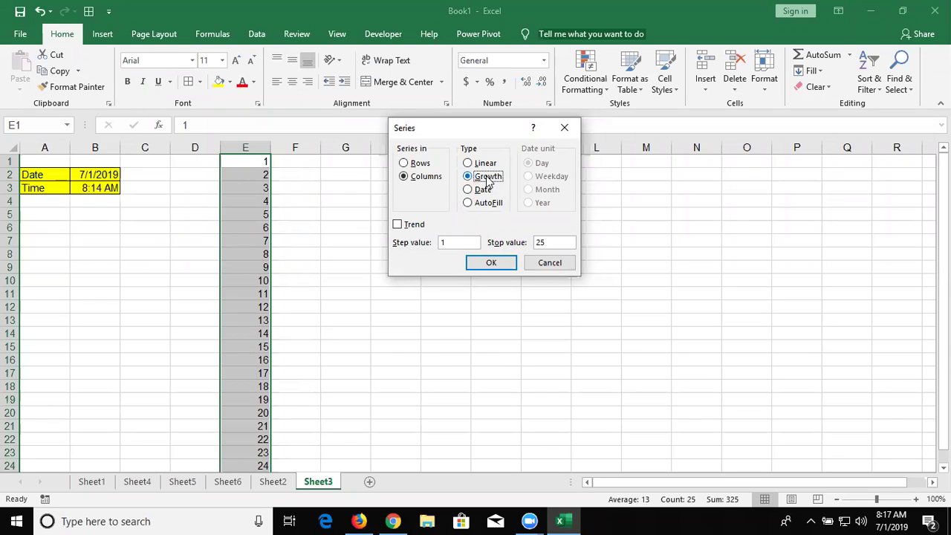
pyautogui.doubleClick(551, 244)
pyautogui.press('Escape')
# Step: Clear the 1–25 numbers, enter 1 in E1, and select E1:E13
pyautogui.press('Delete')
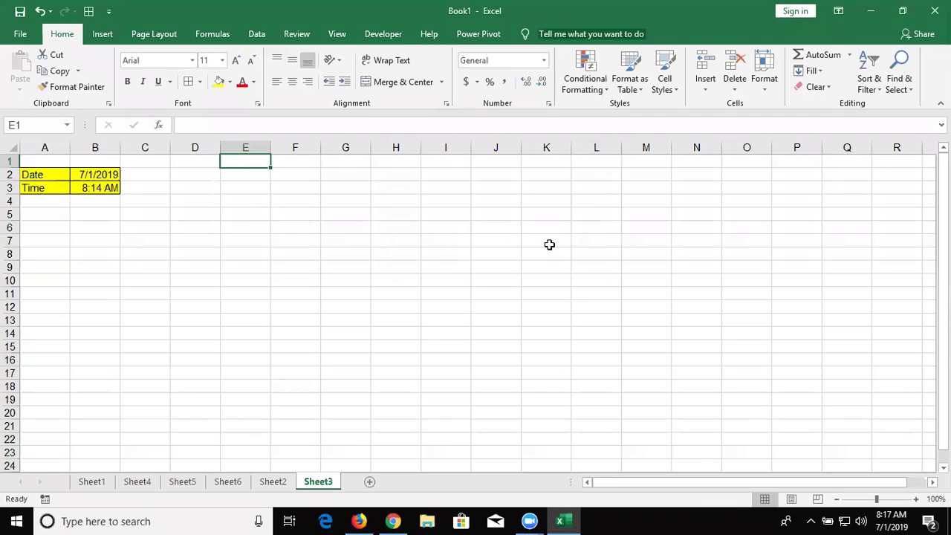
pyautogui.write('1')
pyautogui.press('Return')
pyautogui.press('Up')
pyautogui.hotkey('shift', 'Down')
pyautogui.hotkey('shift', 'Down')
pyautogui.hotkey('shift', 'Down')
pyautogui.hotkey('shift', 'Down')
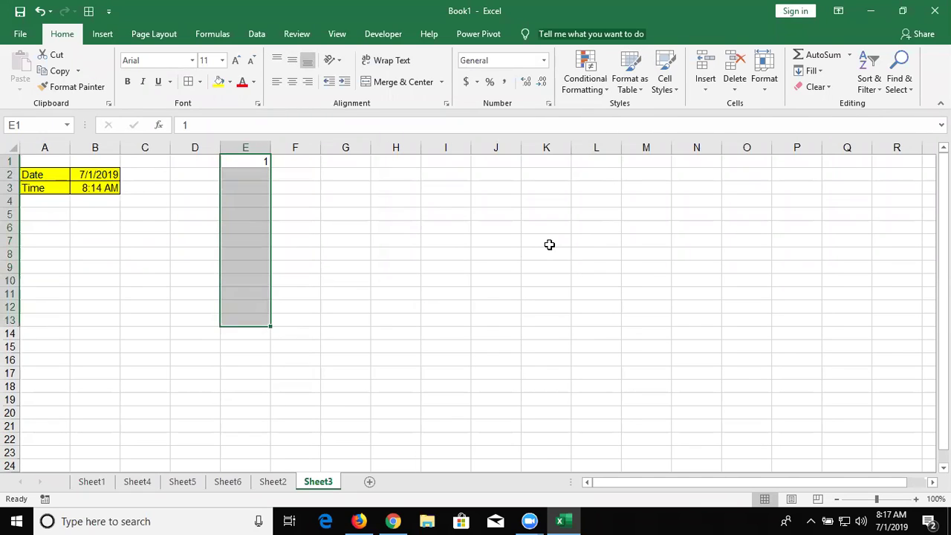
# Step: View the Custom number formats in Format Cells, then close it and cancel the stray entry
pyautogui.click(551, 107)
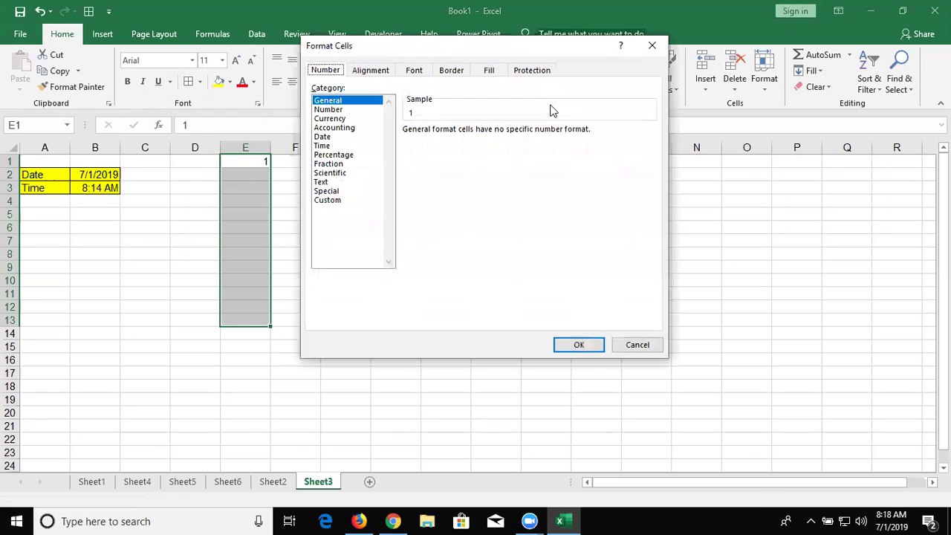
pyautogui.click(336, 201)
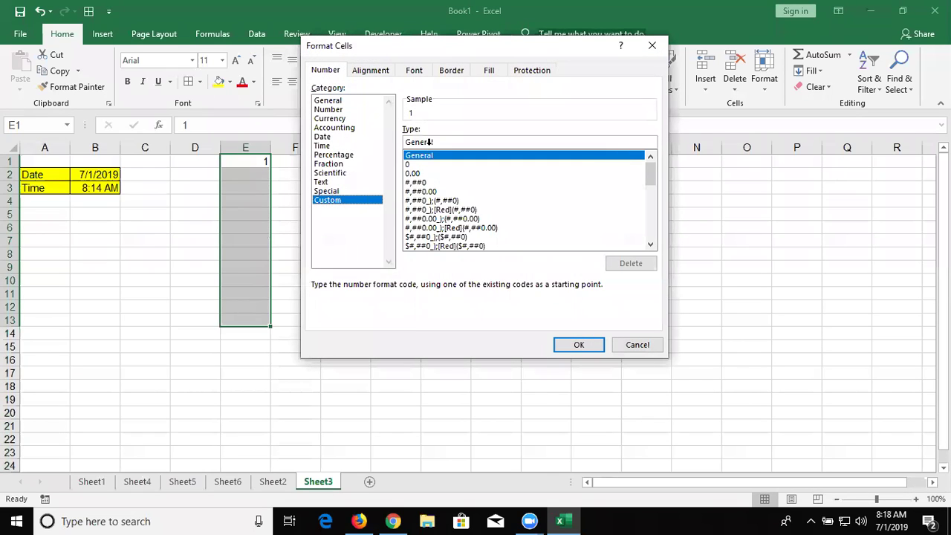
pyautogui.click(652, 45)
pyautogui.write('`')
pyautogui.press('Escape')
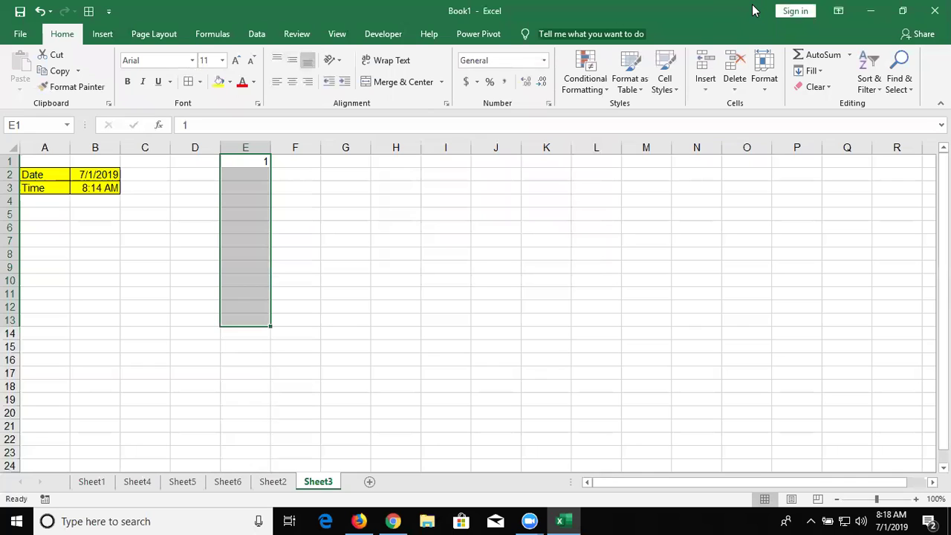
# Step: Fill E1:E13 with a Growth series of step 2 (1 to 4096), then delete it
pyautogui.click(813, 70)
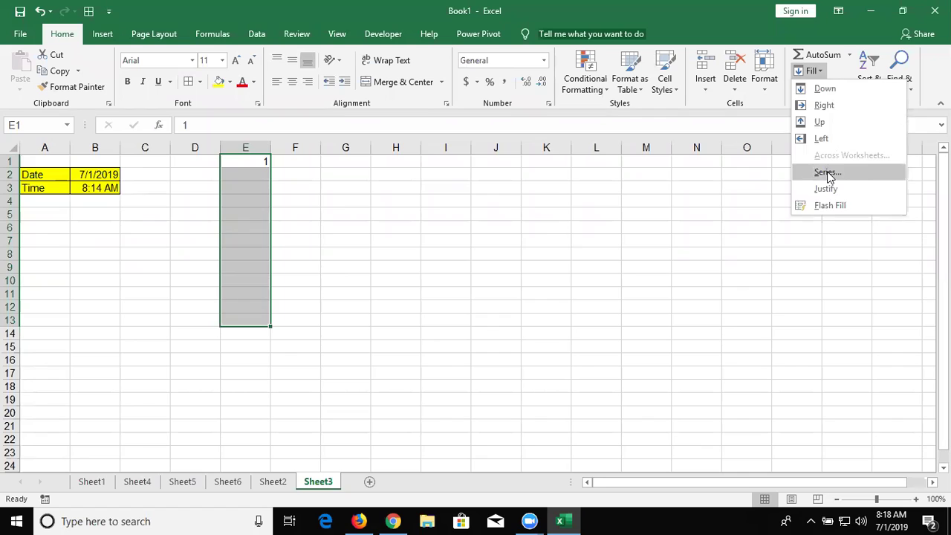
pyautogui.click(827, 173)
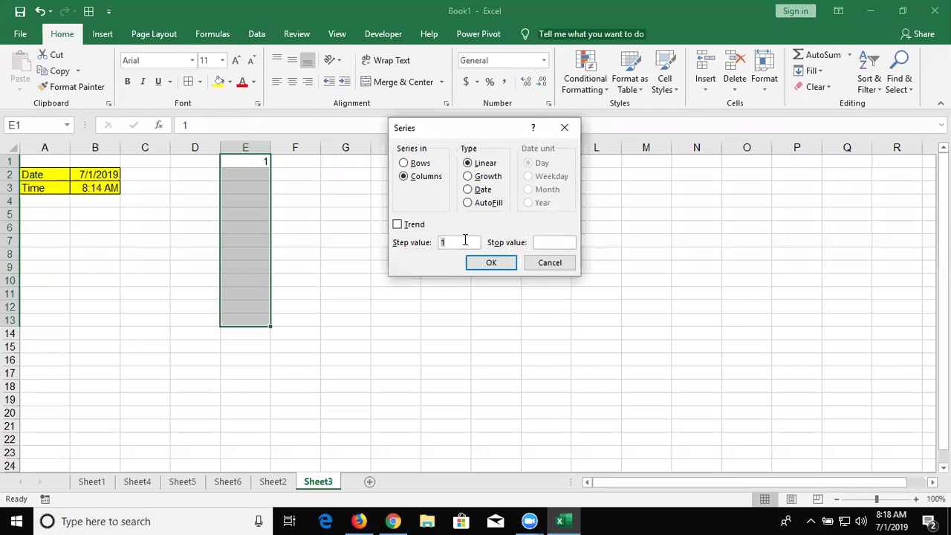
pyautogui.click(481, 177)
pyautogui.write('2')
pyautogui.click(511, 264)
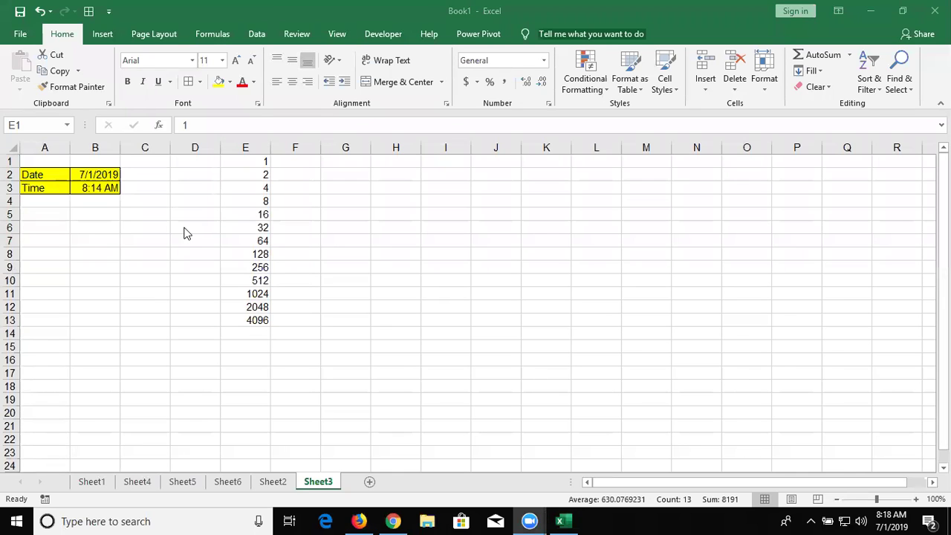
pyautogui.press('Delete')
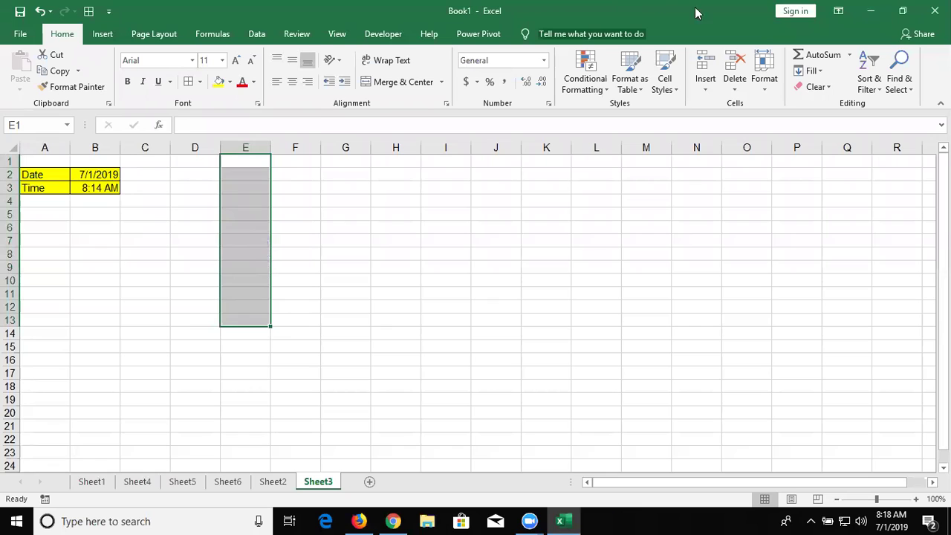
# Step: Open the Fill Series settings and close them without filling, cancelling the stray E1 entry
pyautogui.click(819, 71)
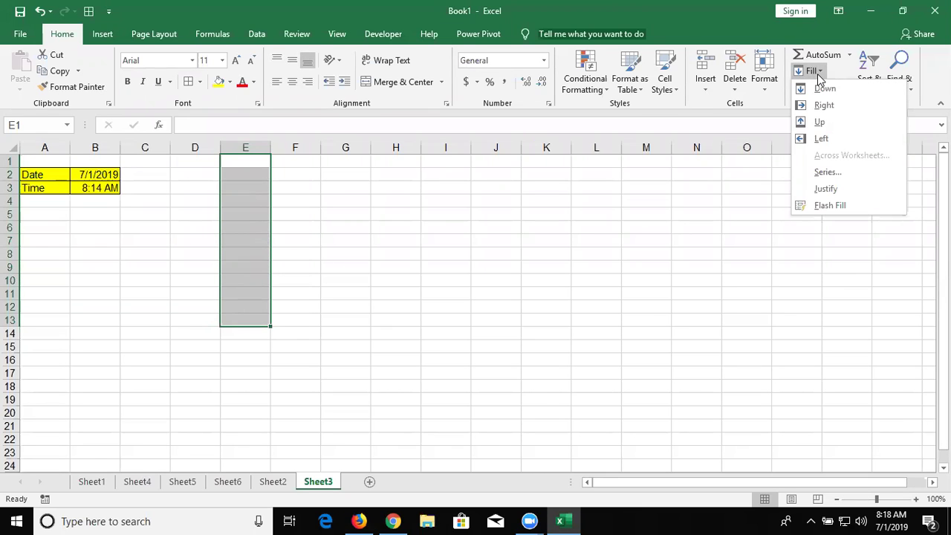
pyautogui.click(870, 177)
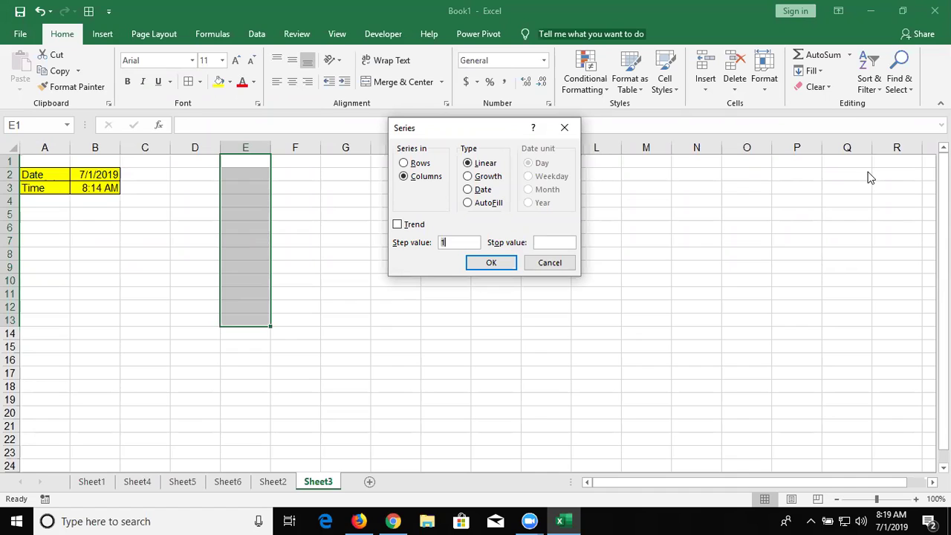
pyautogui.press('Escape')
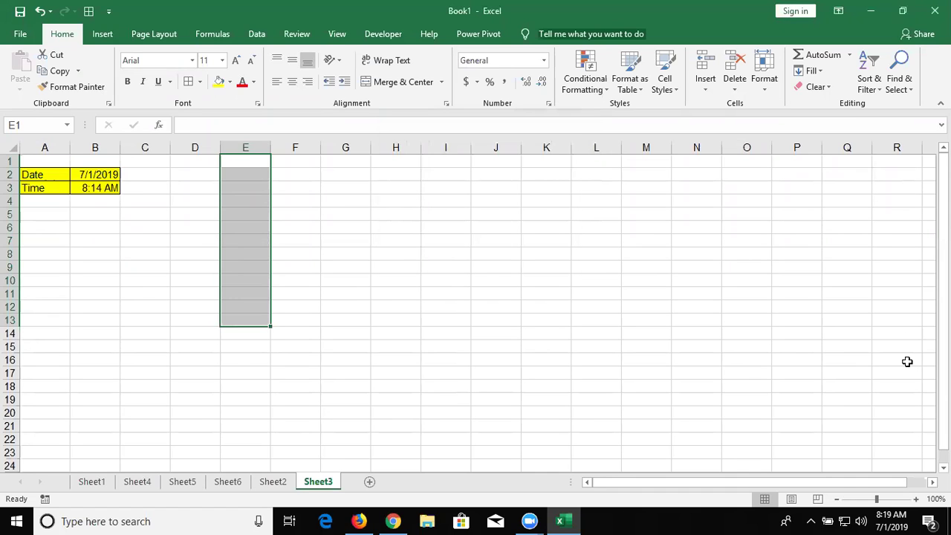
pyautogui.write('1')
pyautogui.press('Escape')
# Step: Enter 6/1 in E1 and fill E1:E18 with daily dates through 18-Jun
pyautogui.write('6/1')
pyautogui.press('Return')
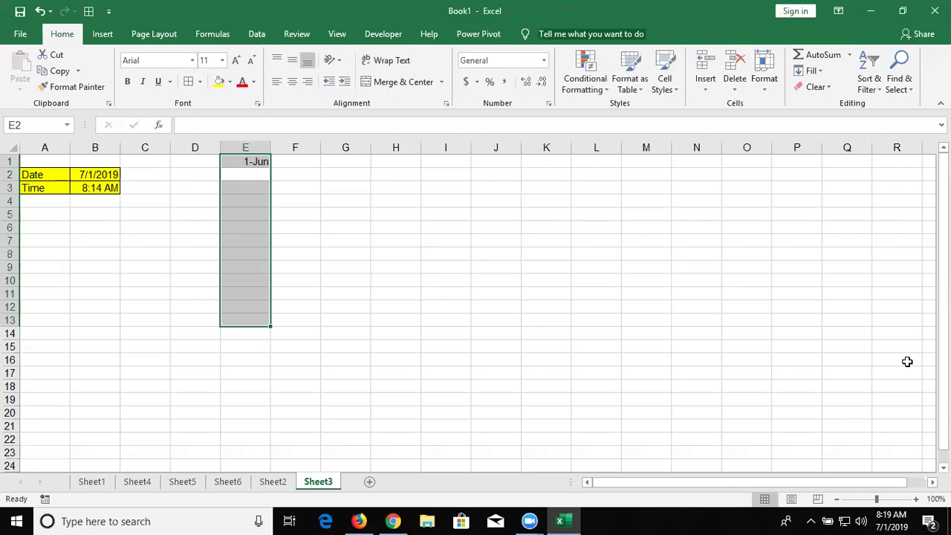
pyautogui.press('Up')
pyautogui.hotkey('shift', 'Down')
pyautogui.hotkey('shift', 'Up')
pyautogui.hotkey('shift', 'Down')
pyautogui.hotkey('shift', 'Down')
pyautogui.hotkey('shift', 'Down')
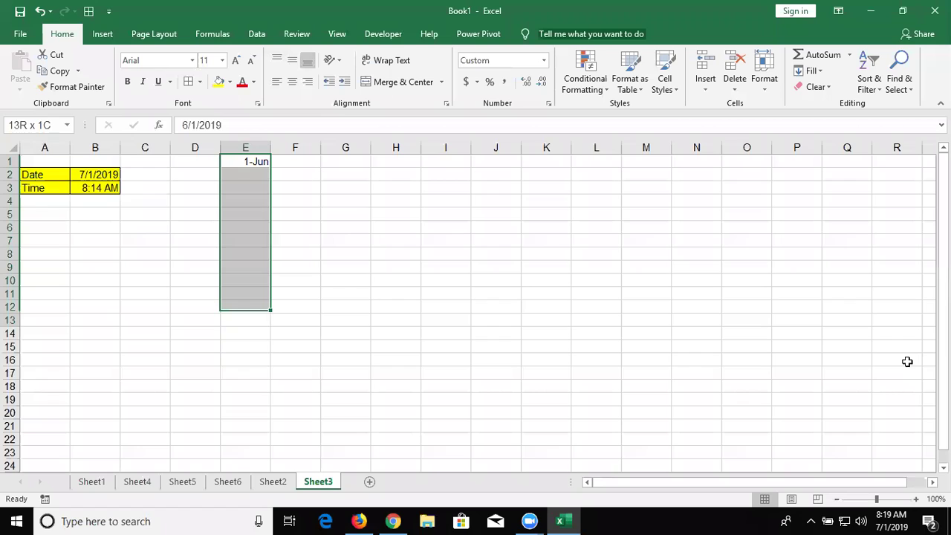
pyautogui.hotkey('shift', 'Down')
pyautogui.hotkey('shift', 'Down')
pyautogui.hotkey('shift', 'Down')
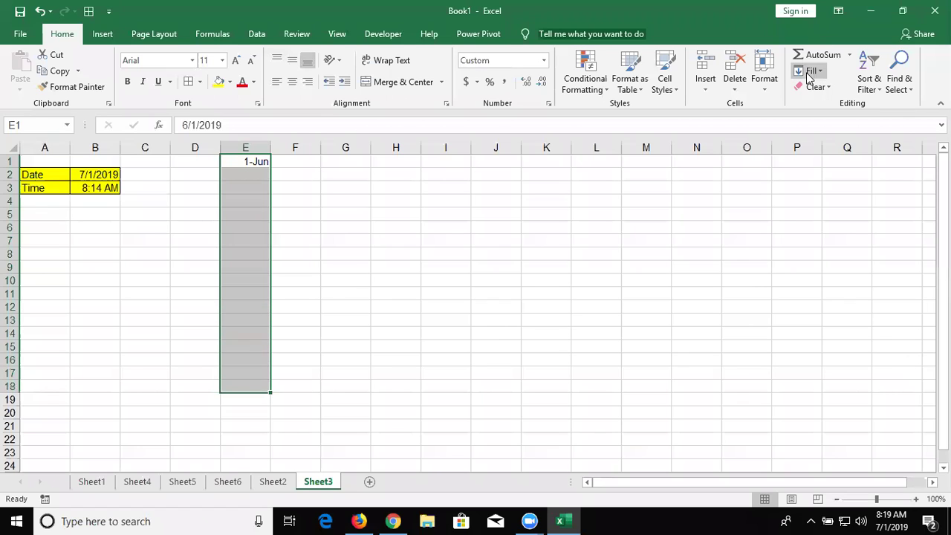
pyautogui.click(809, 71)
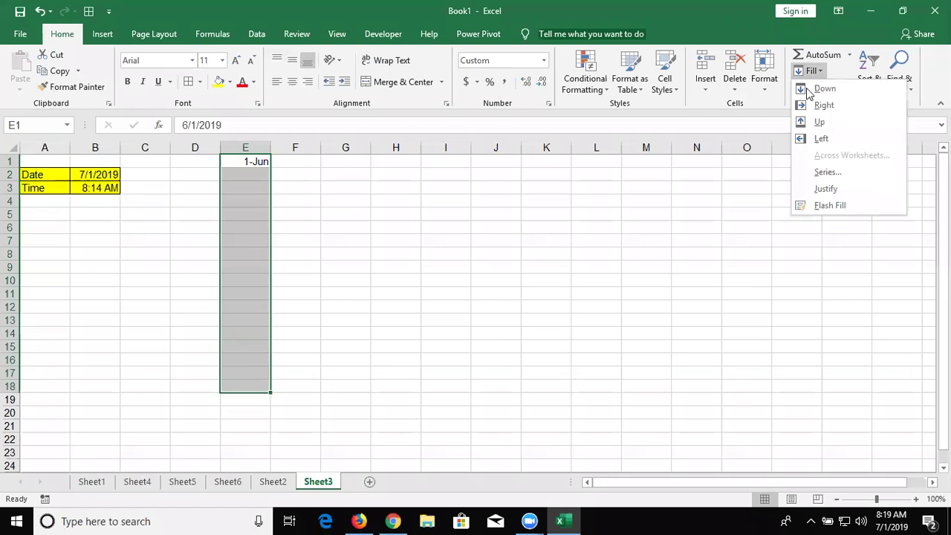
pyautogui.click(825, 173)
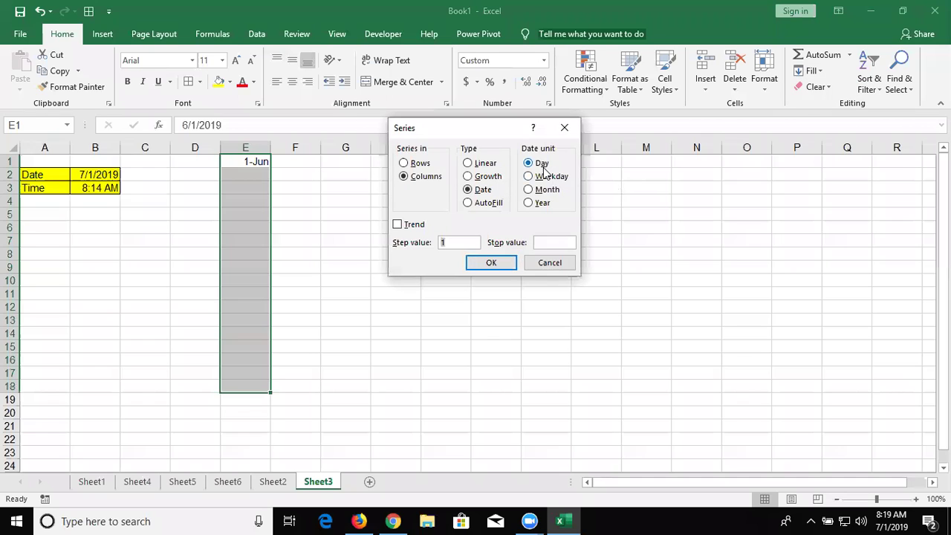
pyautogui.click(491, 263)
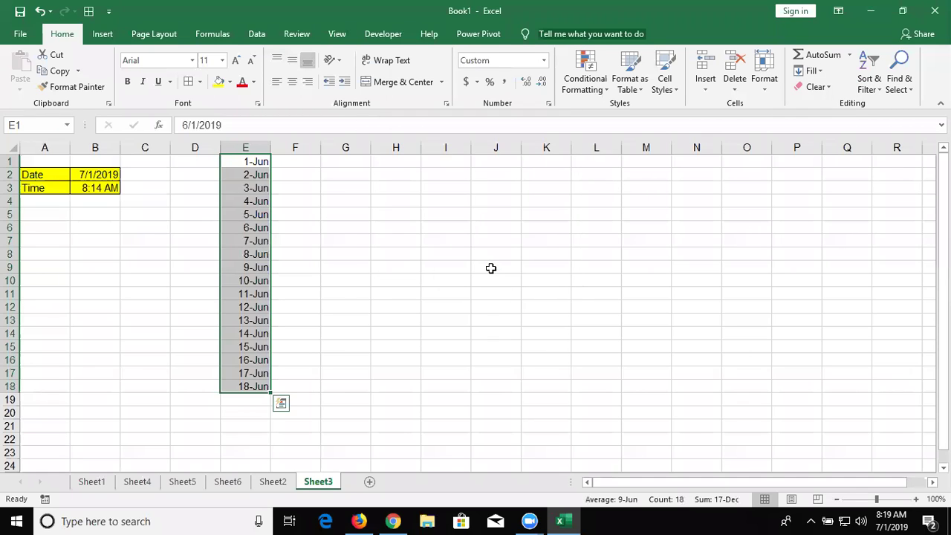
pyautogui.click(491, 268)
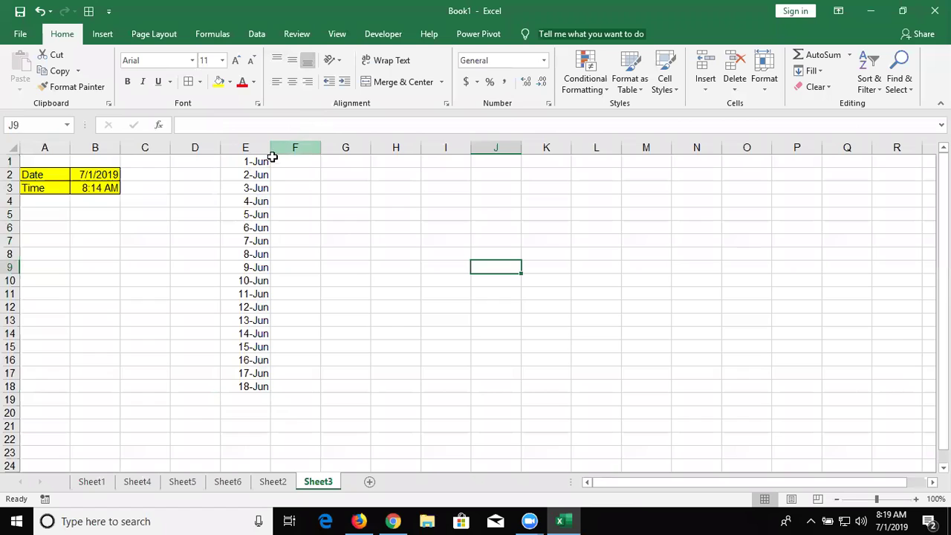
# Step: Refill E1:E18 as a Weekday date series, 1-Jun to 25-Jun
pyautogui.click(266, 162)
pyautogui.hotkey('ctrl', 'shift', 'Down')
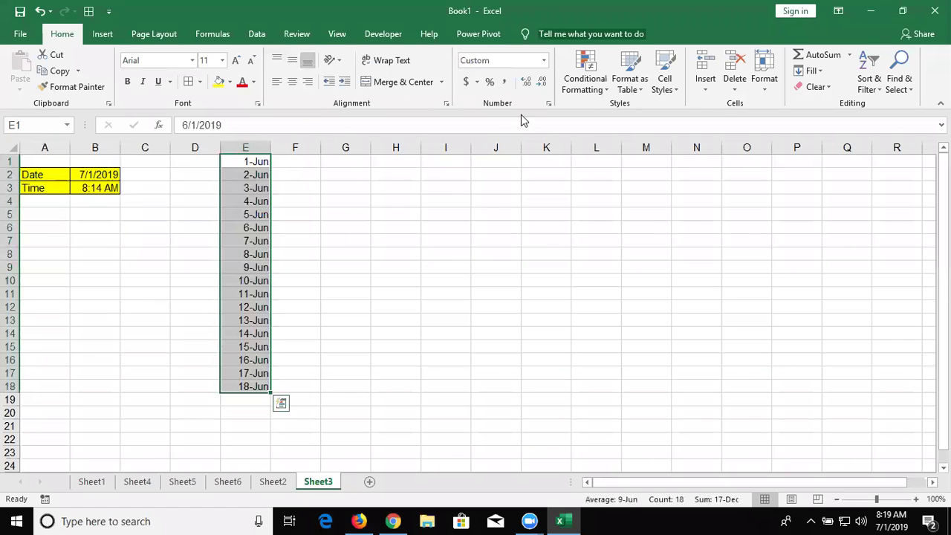
pyautogui.click(813, 70)
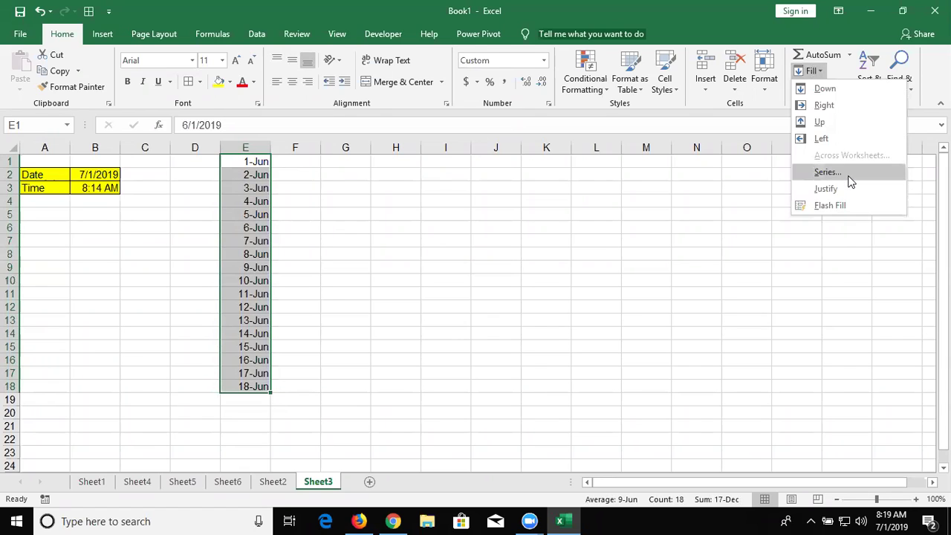
pyautogui.click(847, 173)
pyautogui.click(560, 176)
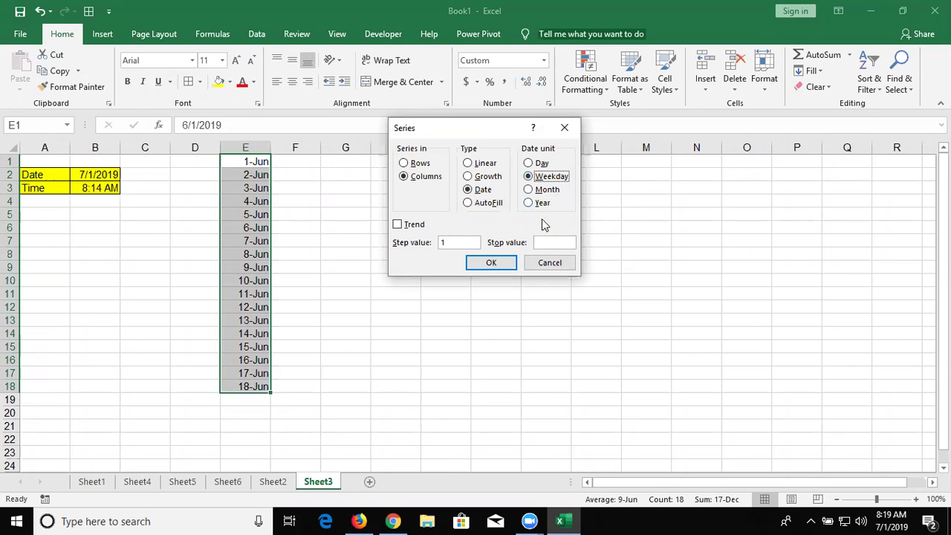
pyautogui.click(491, 264)
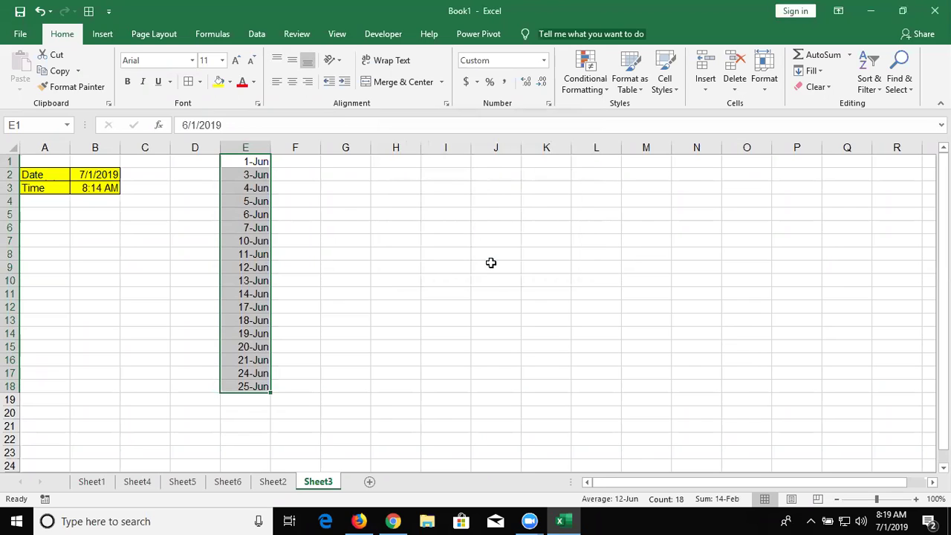
# Step: Try a Month date series instead, then undo it to restore the weekdays
pyautogui.click(862, 82)
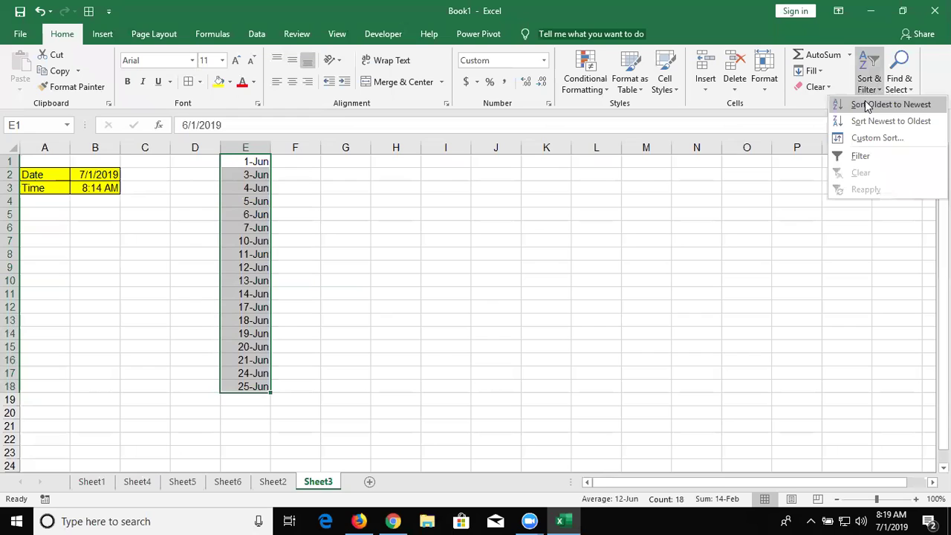
pyautogui.click(821, 73)
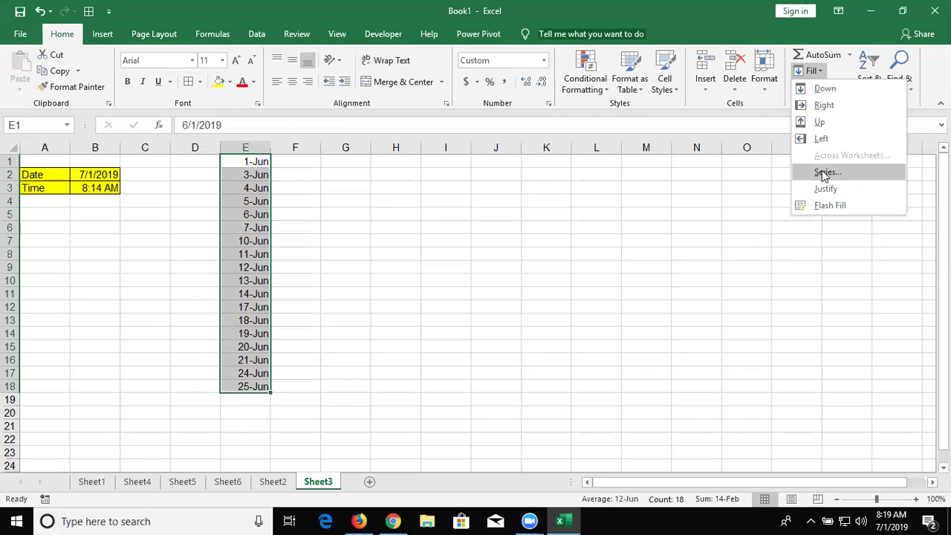
pyautogui.click(824, 173)
pyautogui.click(555, 192)
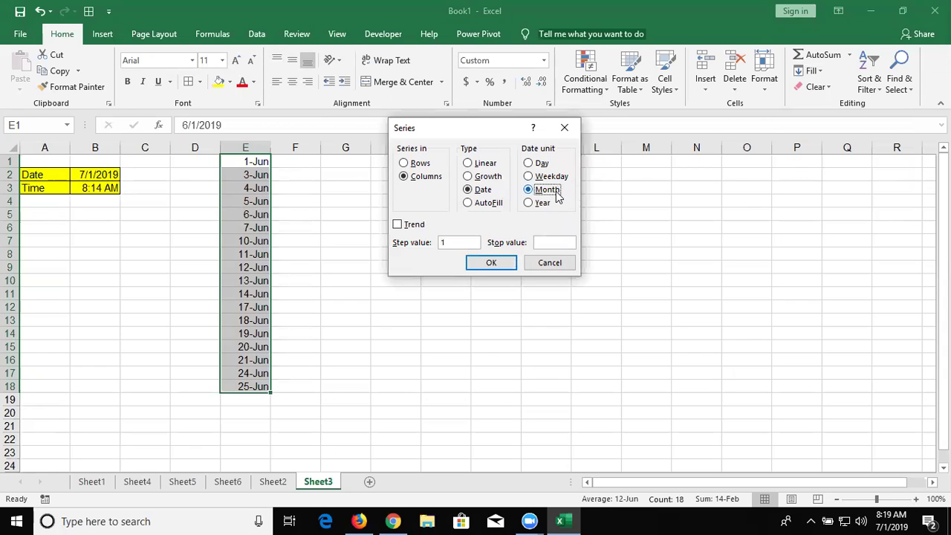
pyautogui.click(492, 263)
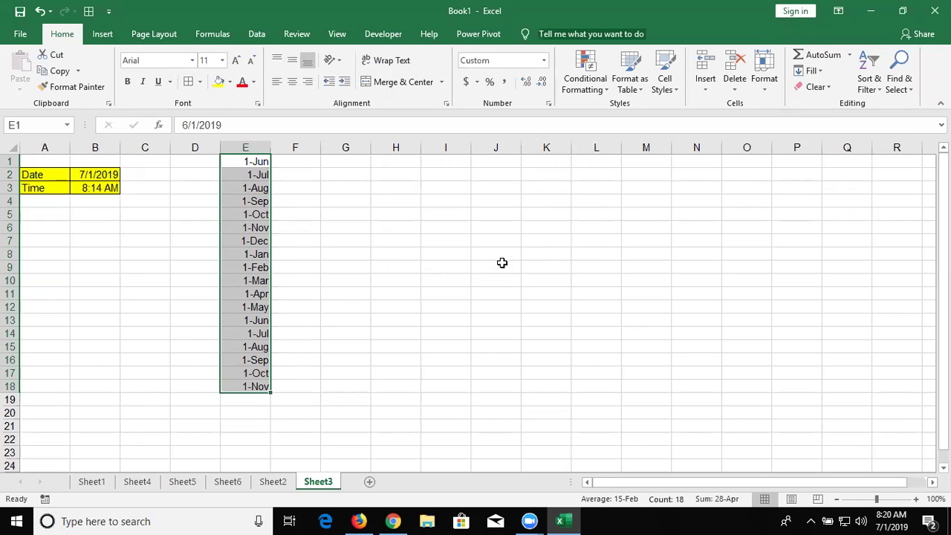
pyautogui.hotkey('ctrl', 'z')
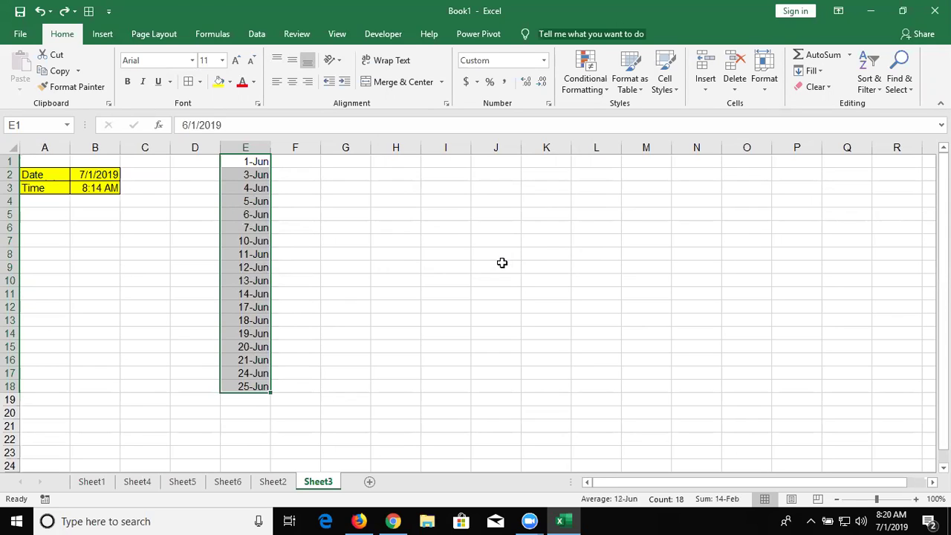
# Step: Enter 8/1 in E1, then clear the dates from column E
pyautogui.hotkey('ctrl', 'z')
pyautogui.hotkey('ctrl', 'z')
pyautogui.write('8/1')
pyautogui.press('Return')
pyautogui.press('Up')
pyautogui.hotkey('shift', 'Down')
pyautogui.hotkey('shift', 'Down')
pyautogui.hotkey('shift', 'Down')
pyautogui.hotkey('shift', 'Down')
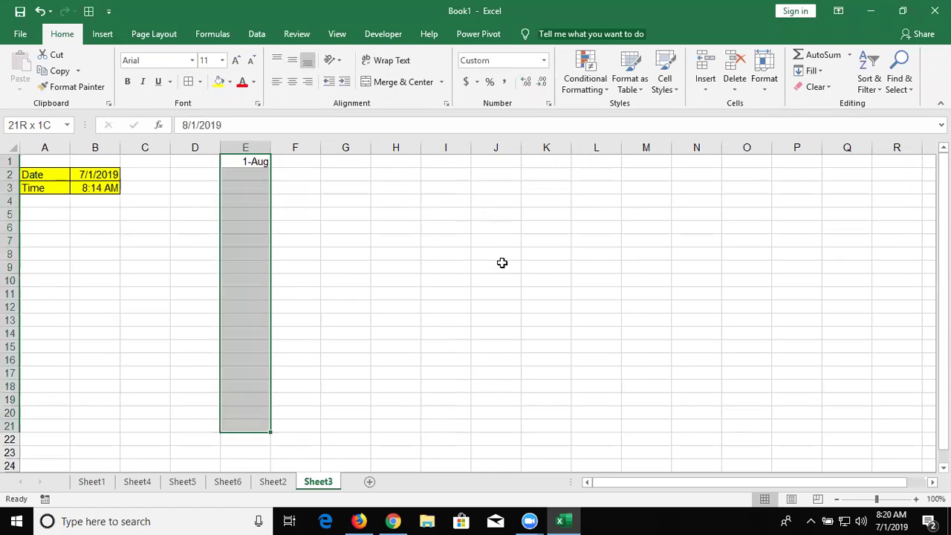
pyautogui.press('Up')
pyautogui.press('Delete')
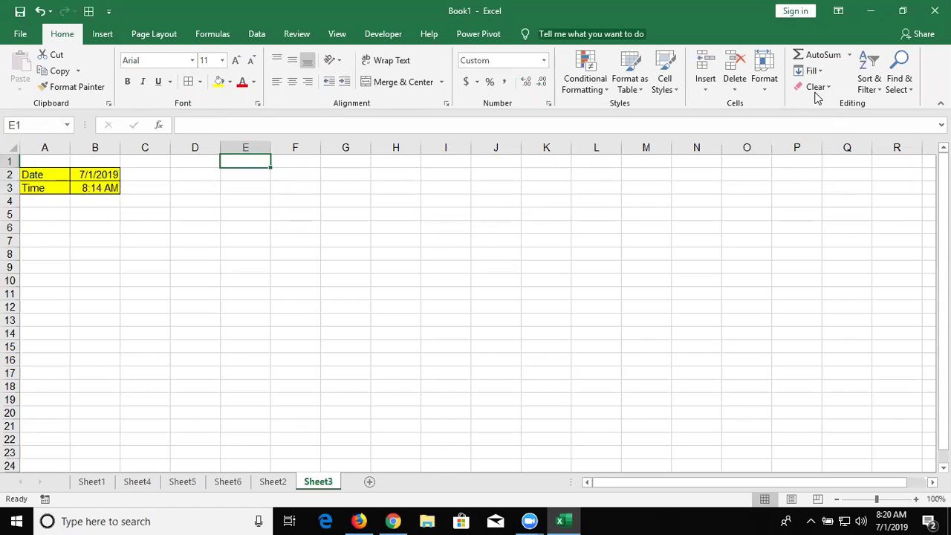
# Step: Select columns A and B, remove their Date and Time contents, and return to A1
pyautogui.click(819, 75)
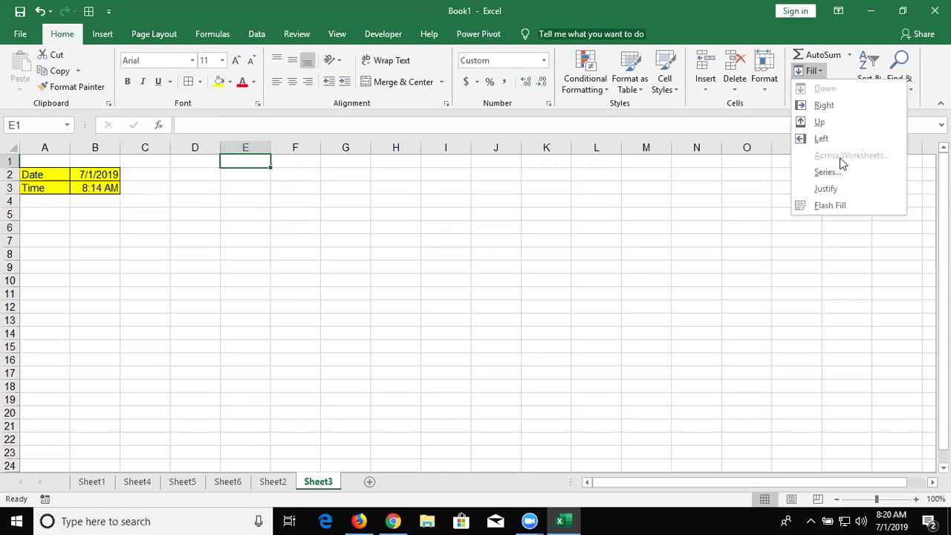
pyautogui.click(58, 152)
pyautogui.click(56, 150)
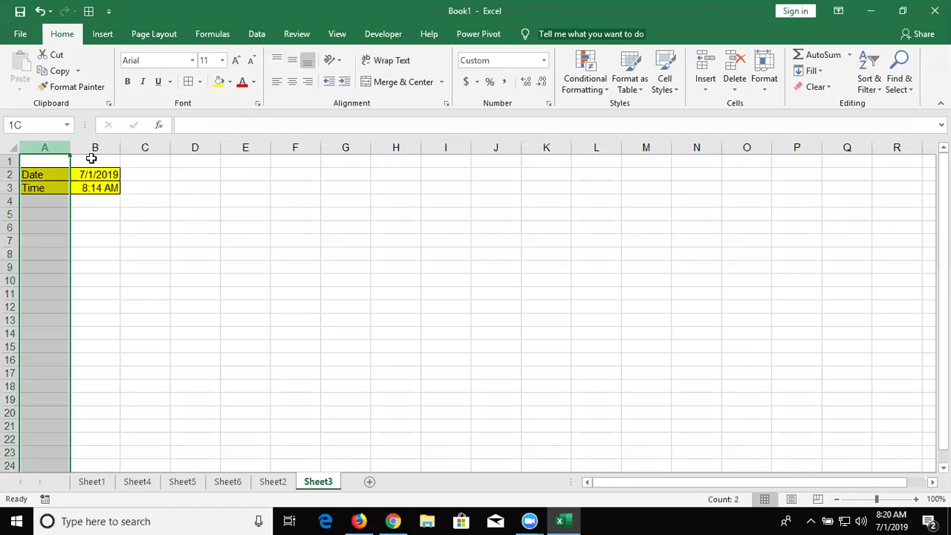
pyautogui.keyDown('shift'); pyautogui.click(90, 151); pyautogui.keyUp('shift')
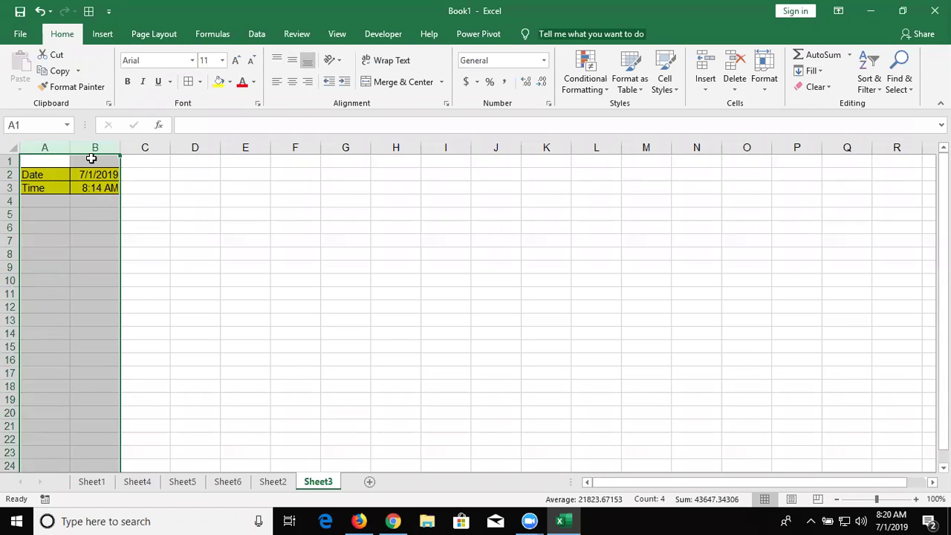
pyautogui.hotkey('ctrl', '-')
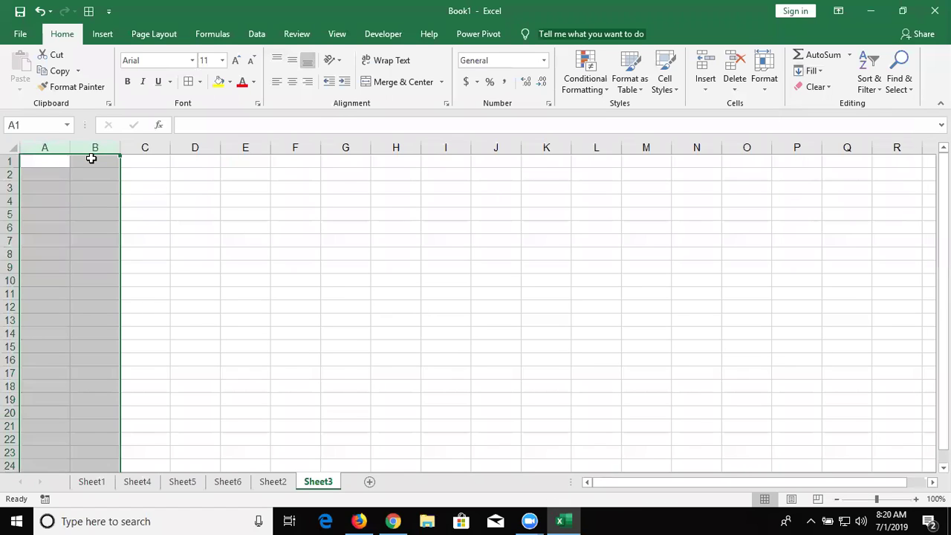
pyautogui.hotkey('ctrl', 'Home')
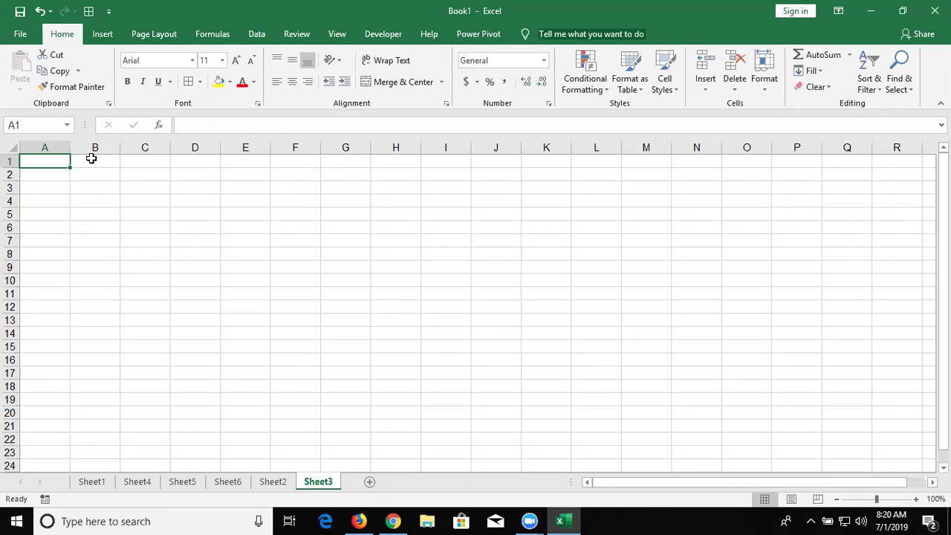
# Step: Type a first name in A1, fill names down to A10, and widen column A
pyautogui.write('pUJA')
pyautogui.press('Return')
pyautogui.press('Up')
pyautogui.moveTo(71, 168); pyautogui.dragTo(59, 293)
pyautogui.moveTo(119, 163); pyautogui.dragTo(117, 175)
pyautogui.click(117, 162)
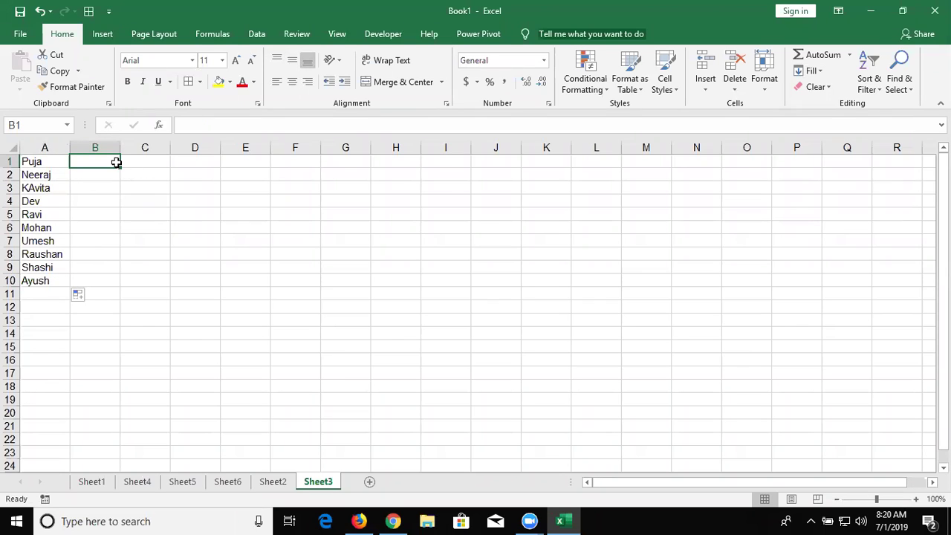
pyautogui.moveTo(76, 151)
pyautogui.mouseDown()
pyautogui.moveTo(282, 170)
pyautogui.moveTo(242, 297)
pyautogui.mouseUp()
pyautogui.click(277, 166)
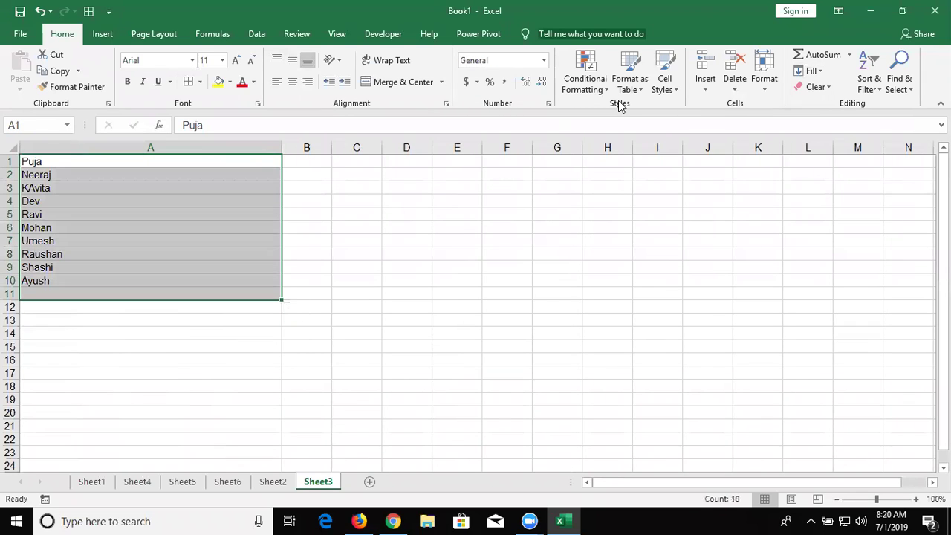
# Step: Use Fill > Justify twice, widening column A, to merge all names into A1
pyautogui.click(798, 69)
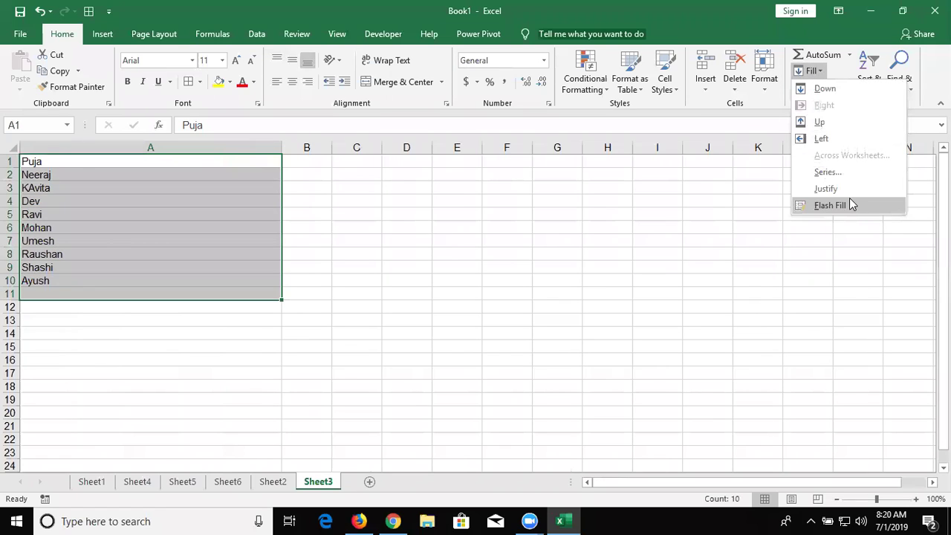
pyautogui.click(849, 191)
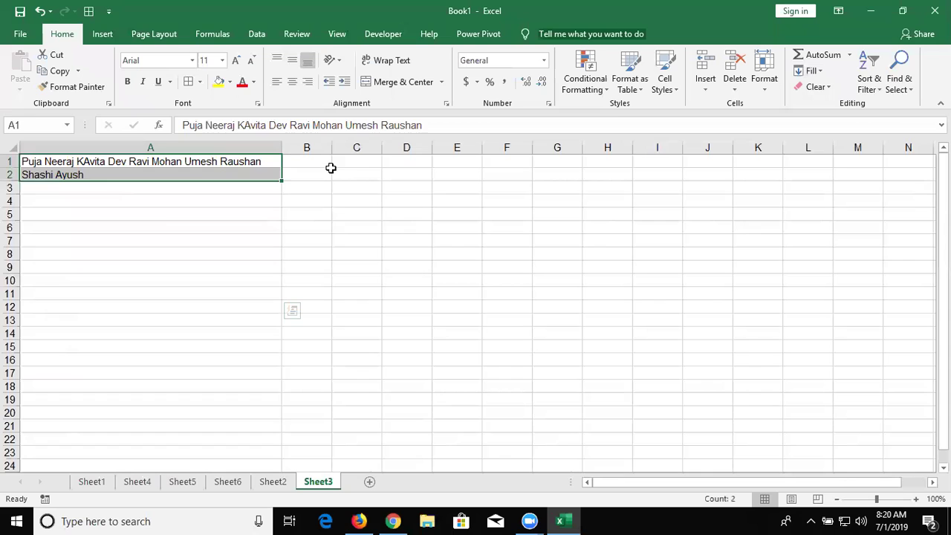
pyautogui.moveTo(281, 147); pyautogui.dragTo(456, 182)
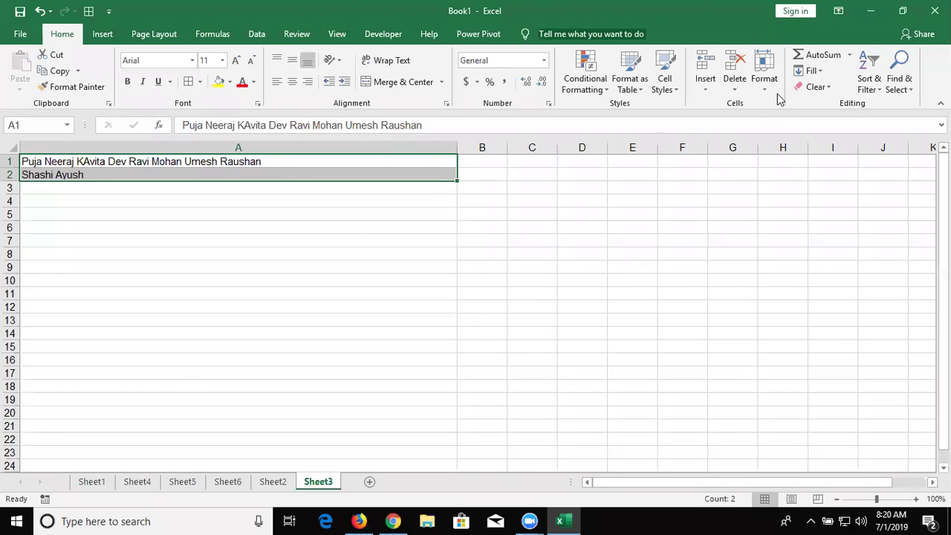
pyautogui.click(809, 71)
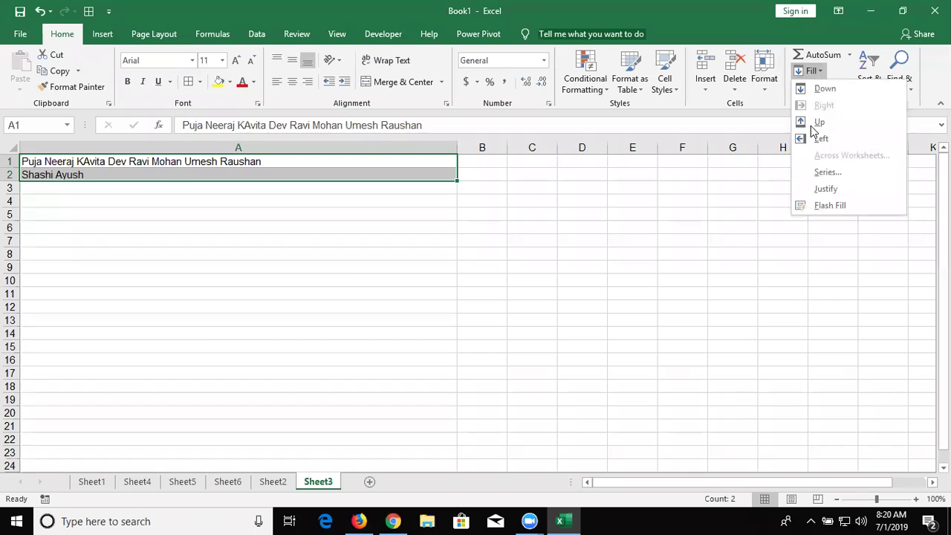
pyautogui.click(818, 188)
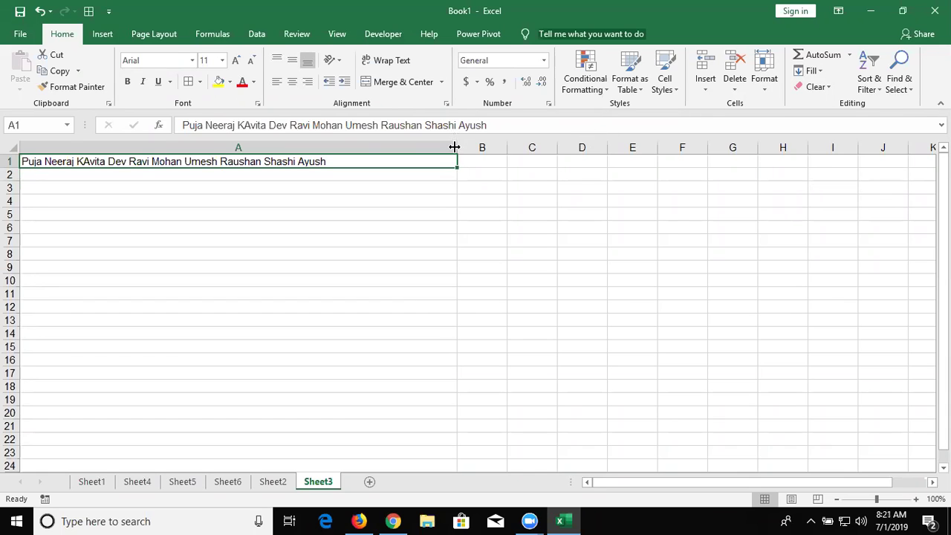
# Step: Narrow column A, Justify to split names into A1:A10, accept the warning, and autofit column A
pyautogui.moveTo(455, 147); pyautogui.dragTo(74, 161)
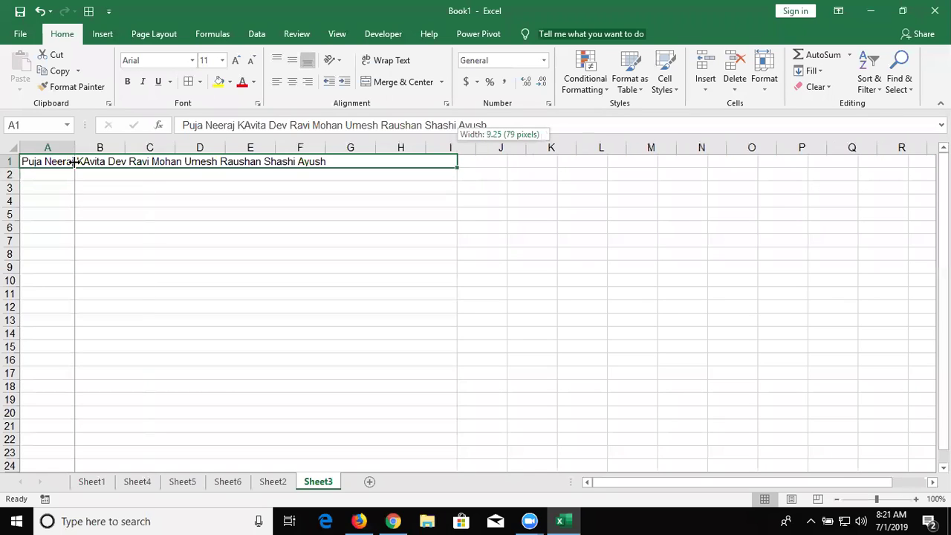
pyautogui.moveTo(74, 162); pyautogui.dragTo(44, 162)
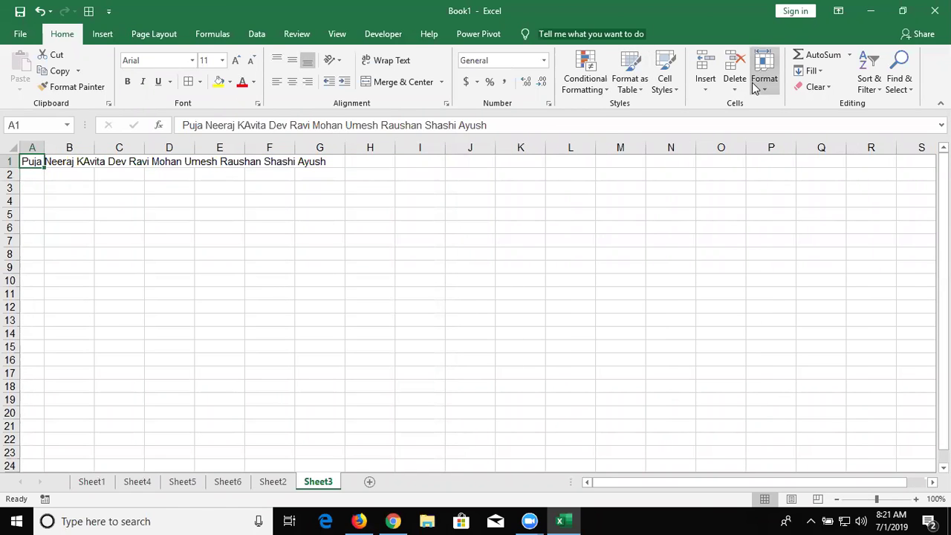
pyautogui.click(810, 70)
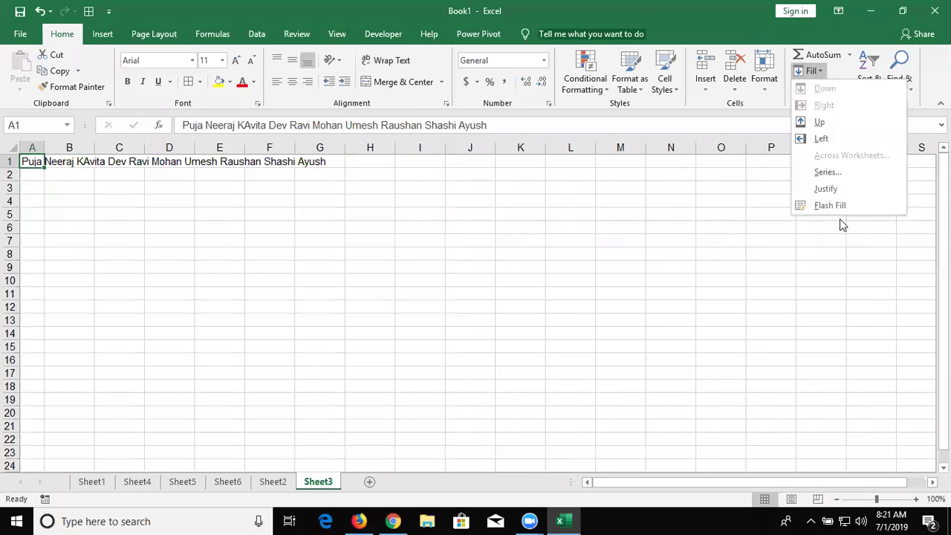
pyautogui.click(832, 189)
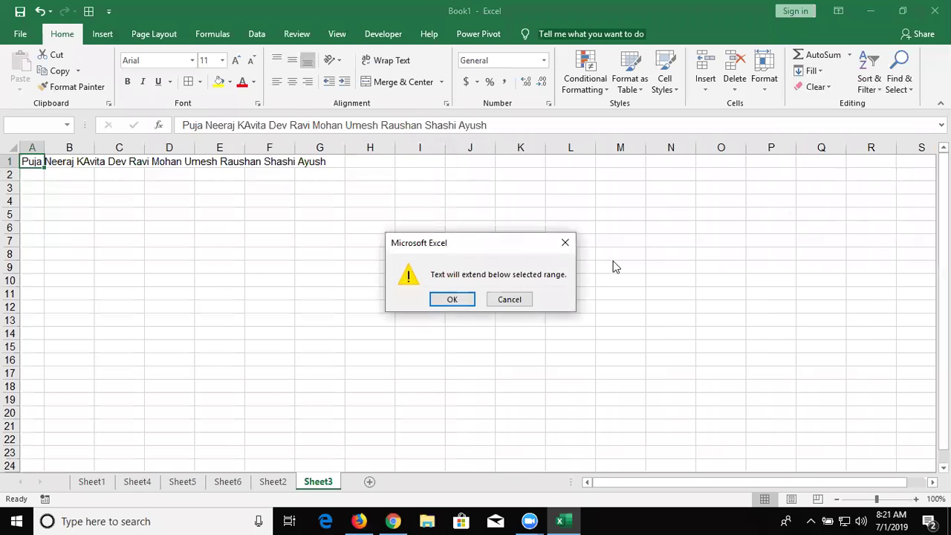
pyautogui.click(453, 299)
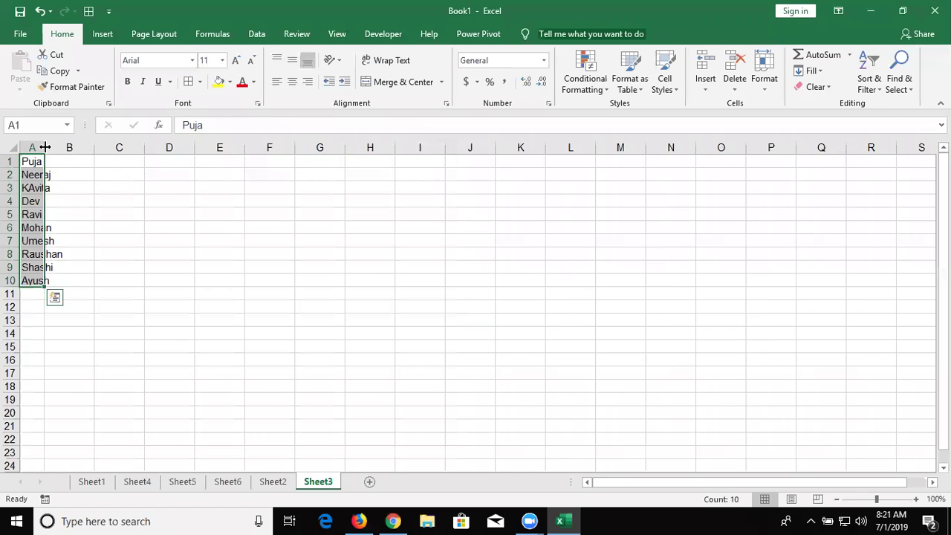
pyautogui.doubleClick(44, 147)
# Step: Enter =CONCAT(A1:A10) in B1 to join the ten names without spaces
pyautogui.click(85, 160)
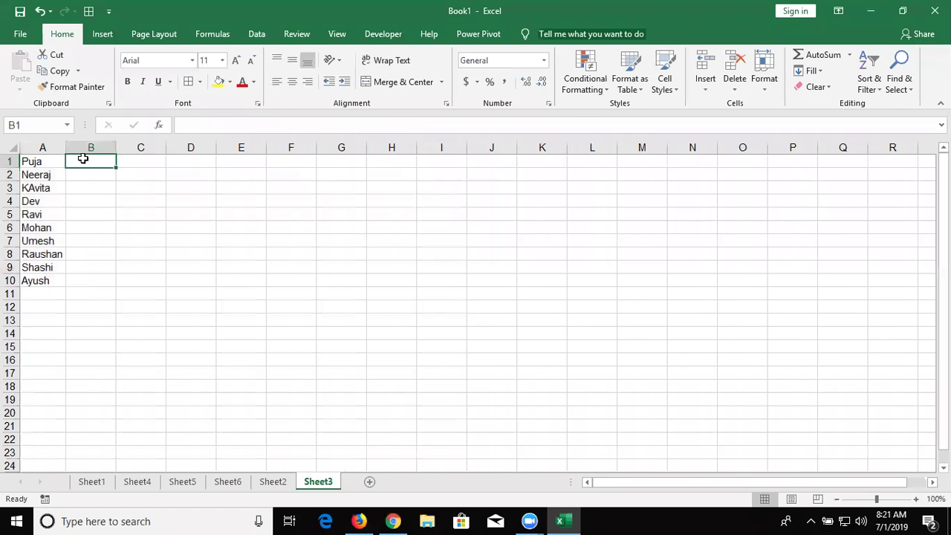
pyautogui.write('=c')
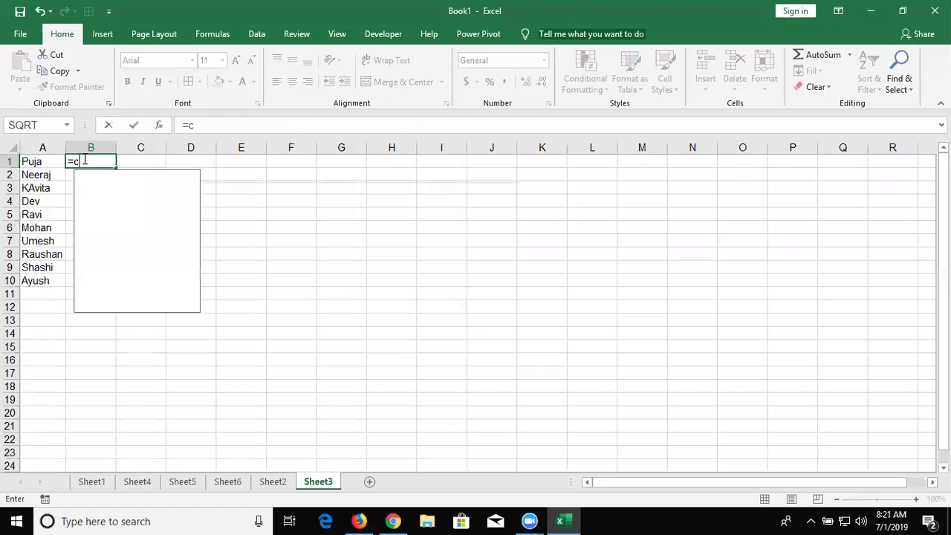
pyautogui.write('on')
pyautogui.press('Tab')
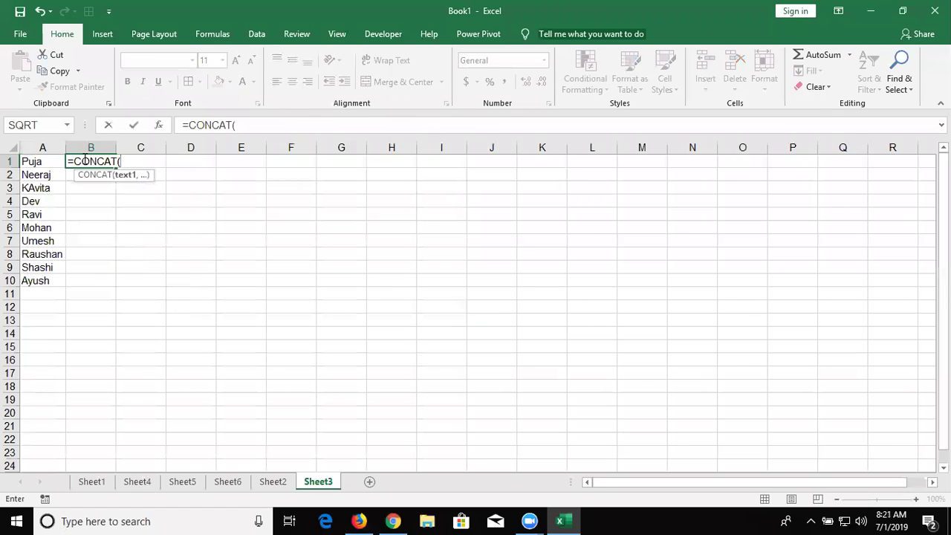
pyautogui.press('Left')
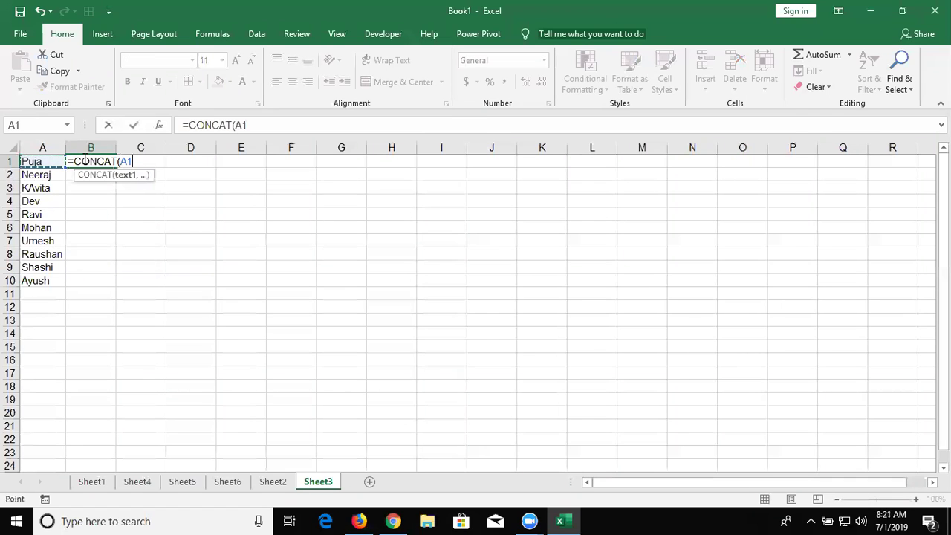
pyautogui.hotkey('ctrl', 'shift', 'Down')
pyautogui.press('Return')
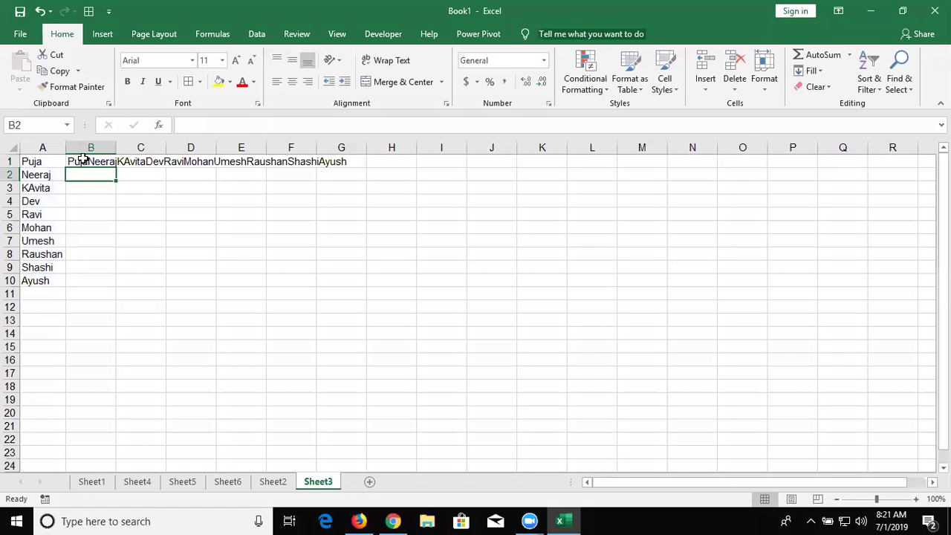
# Step: Enter =TEXTJOIN(",",TRUE,A1:A10) in B2 to comma-join the names, ignoring blanks
pyautogui.write('=tw')
pyautogui.press('BackSpace')
pyautogui.write('e')
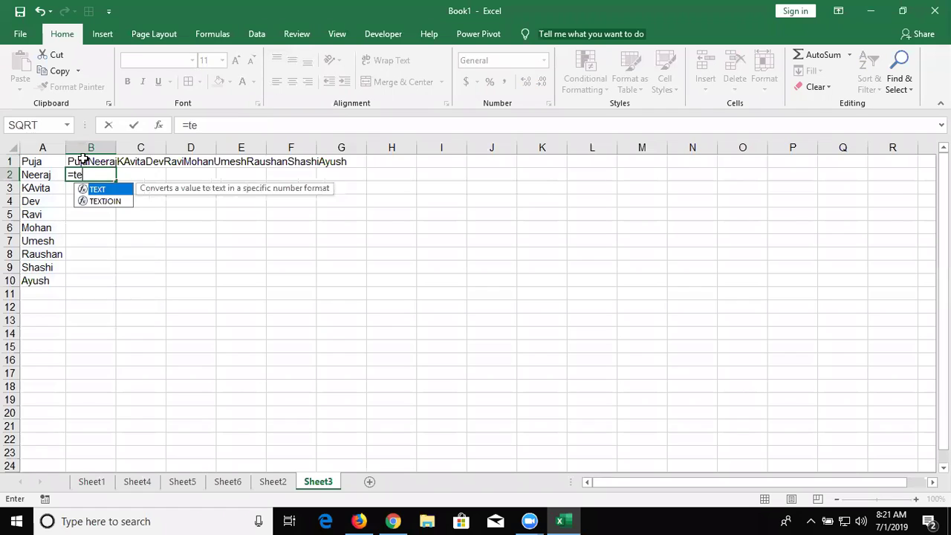
pyautogui.press('Down')
pyautogui.press('Tab')
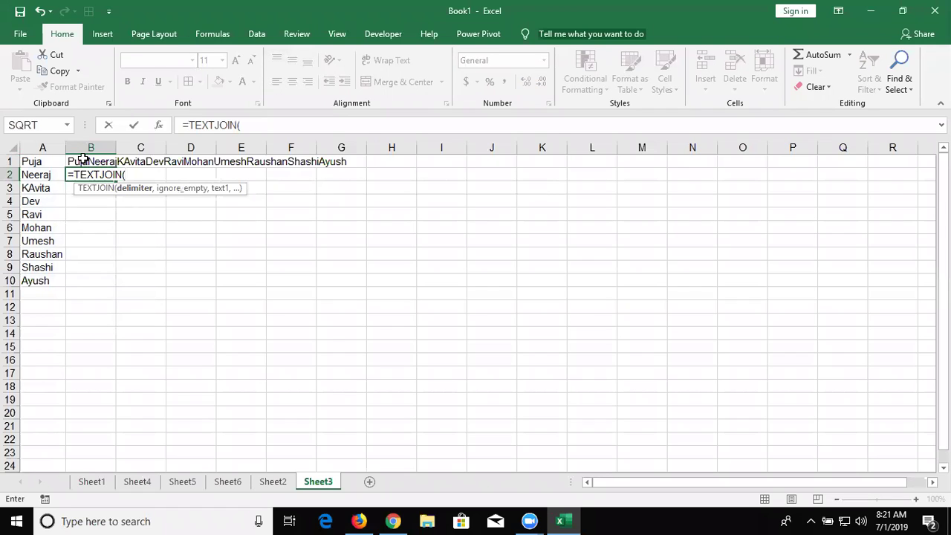
pyautogui.write('","')
pyautogui.write(',')
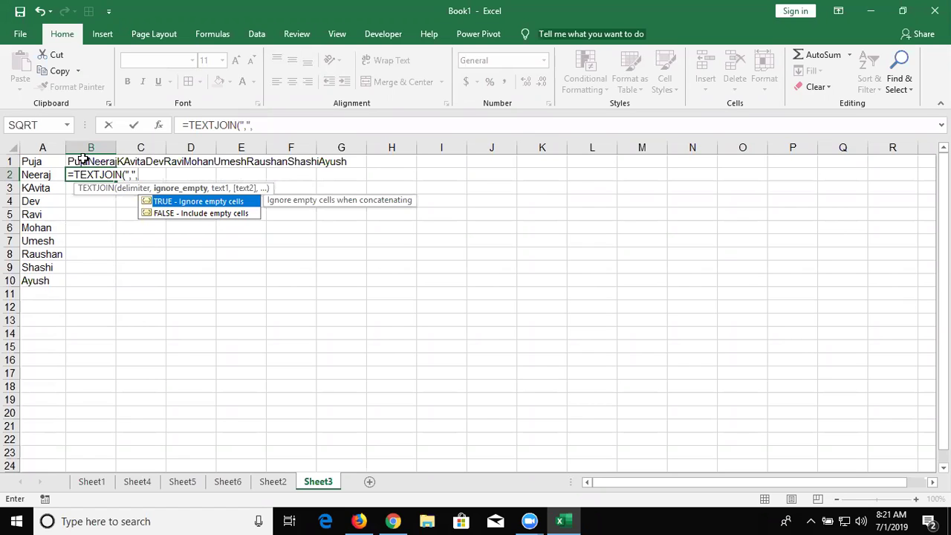
pyautogui.press('Tab')
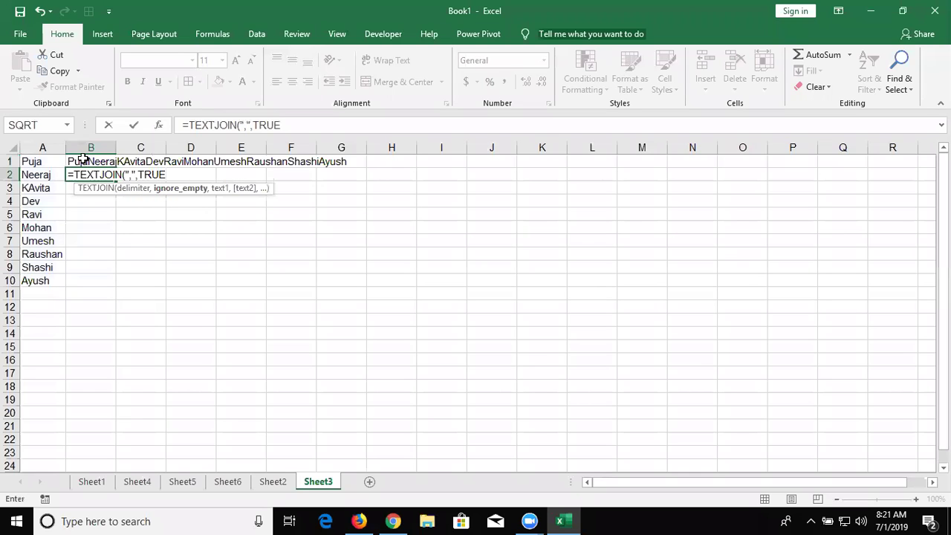
pyautogui.write(',')
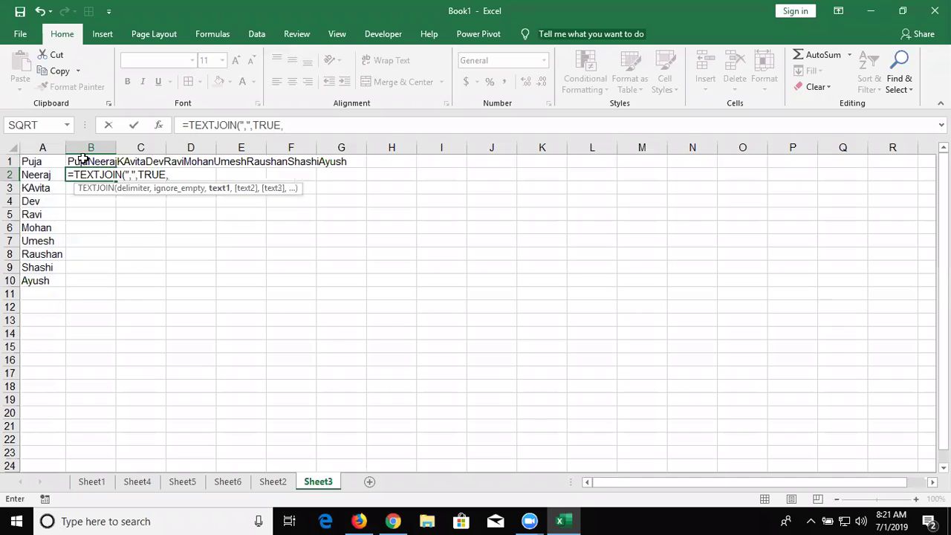
pyautogui.press('Left')
pyautogui.press('Up')
pyautogui.hotkey('ctrl', 'shift', 'Down')
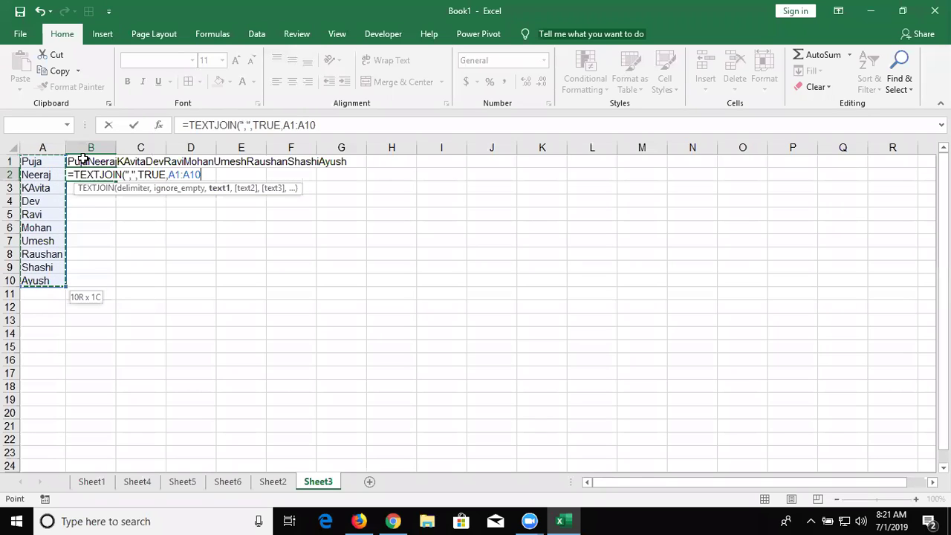
pyautogui.write(')')
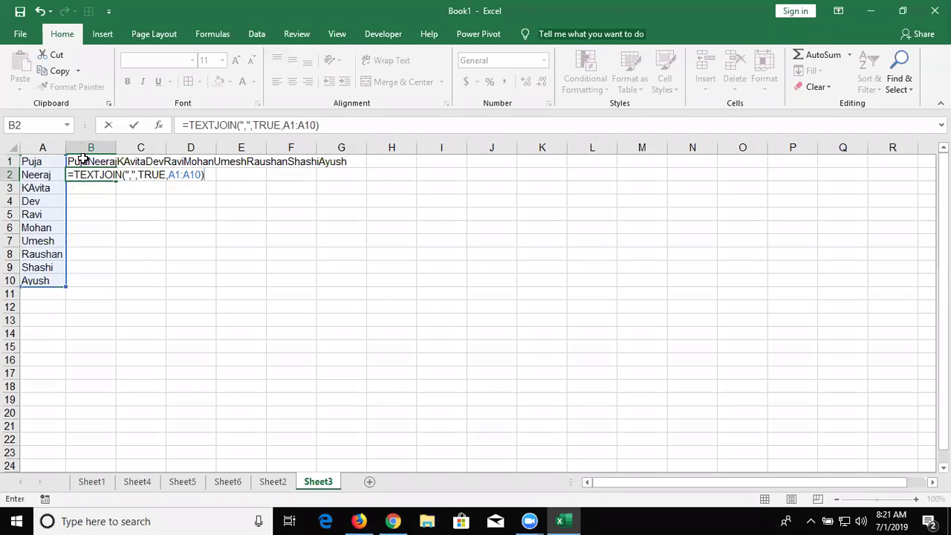
pyautogui.press('Return')
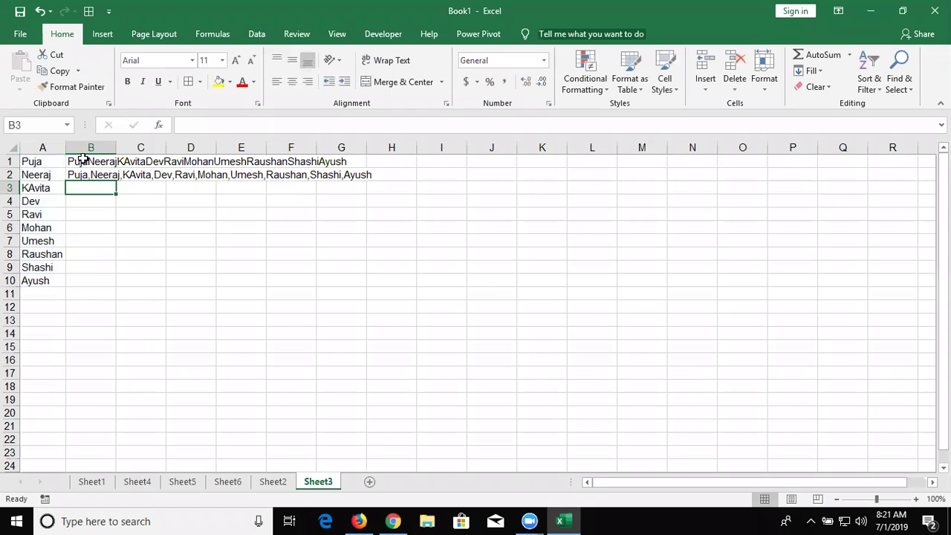
pyautogui.write('=')
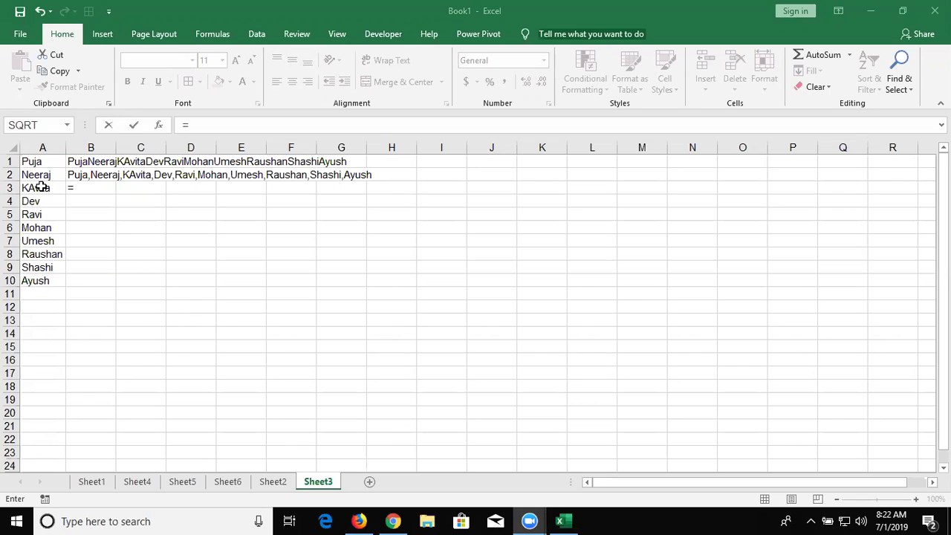
# Step: Cancel the unfinished B3 entry, check the Fill dropdown options, then select column A
pyautogui.hotkey('alt', 'Tab')
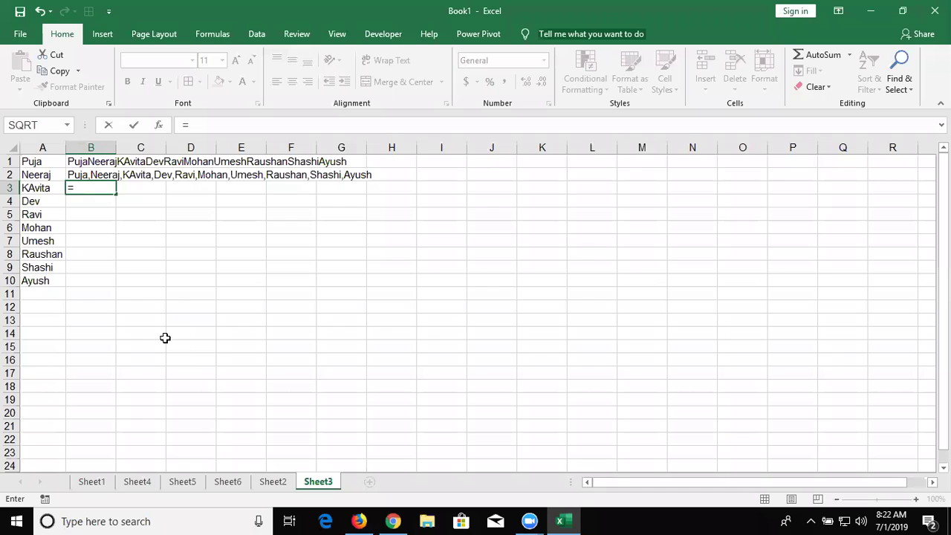
pyautogui.press('Escape')
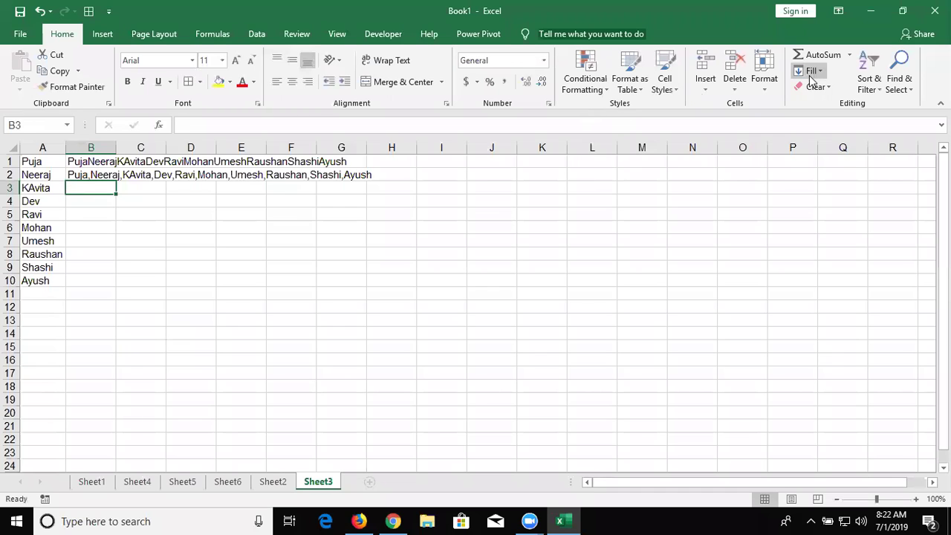
pyautogui.click(811, 72)
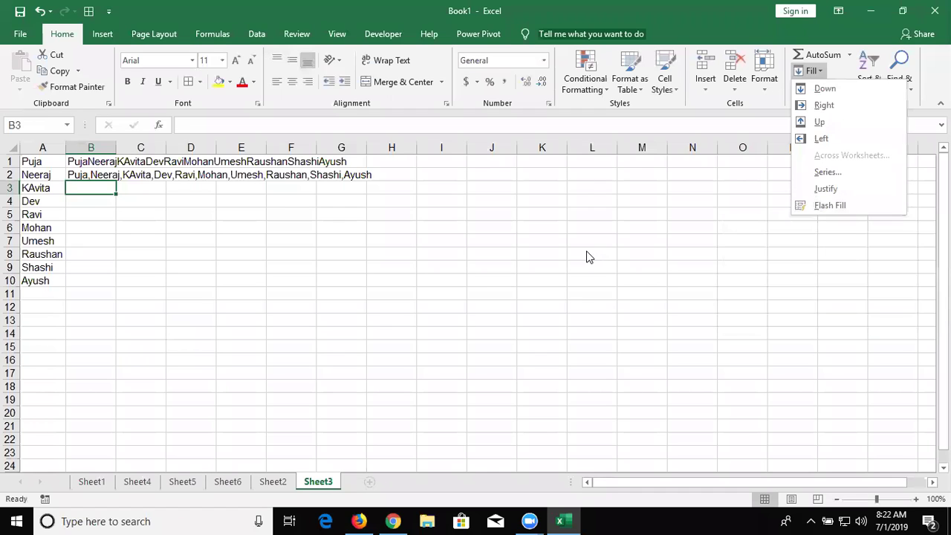
pyautogui.click(506, 227)
pyautogui.click(42, 148)
# Step: Delete everything in columns A through F and return to cell A1
pyautogui.moveTo(74, 150); pyautogui.dragTo(278, 171)
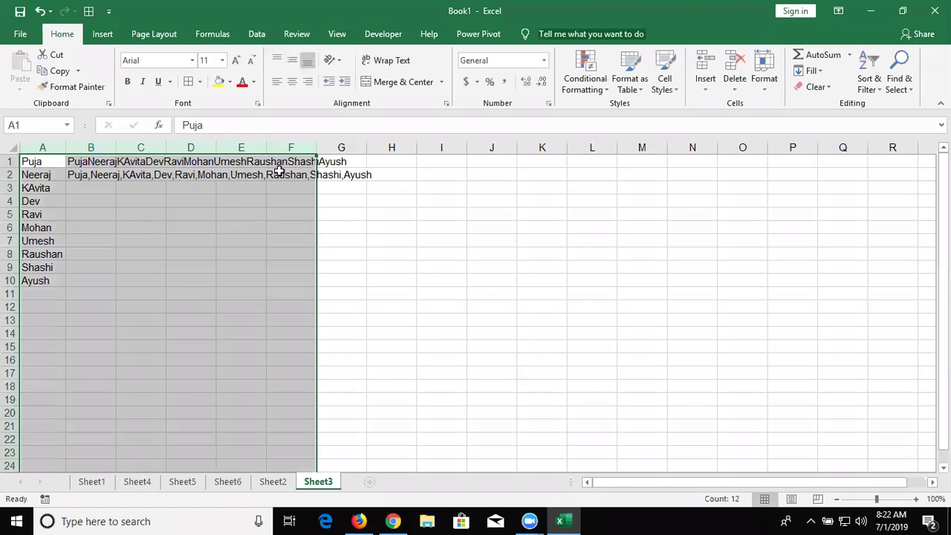
pyautogui.press('BackSpace')
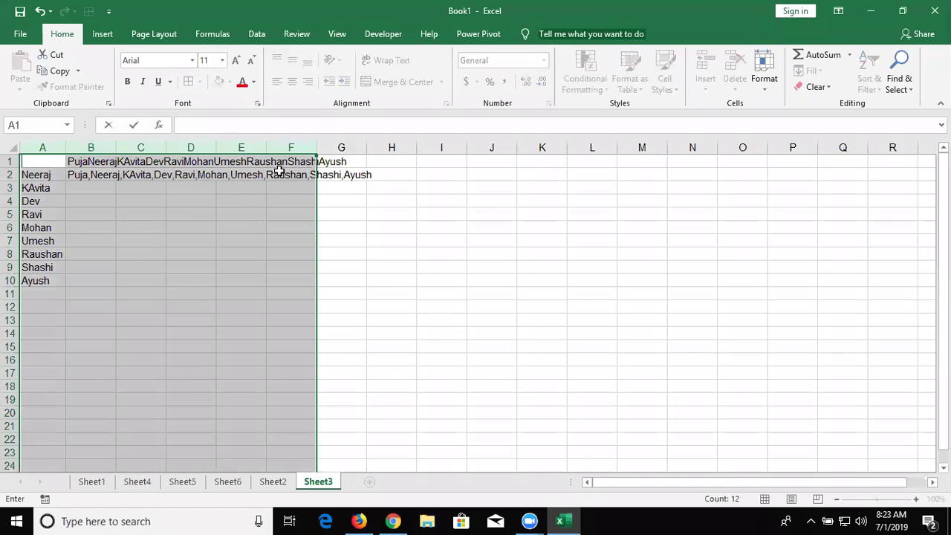
pyautogui.press('Escape')
pyautogui.press('Delete')
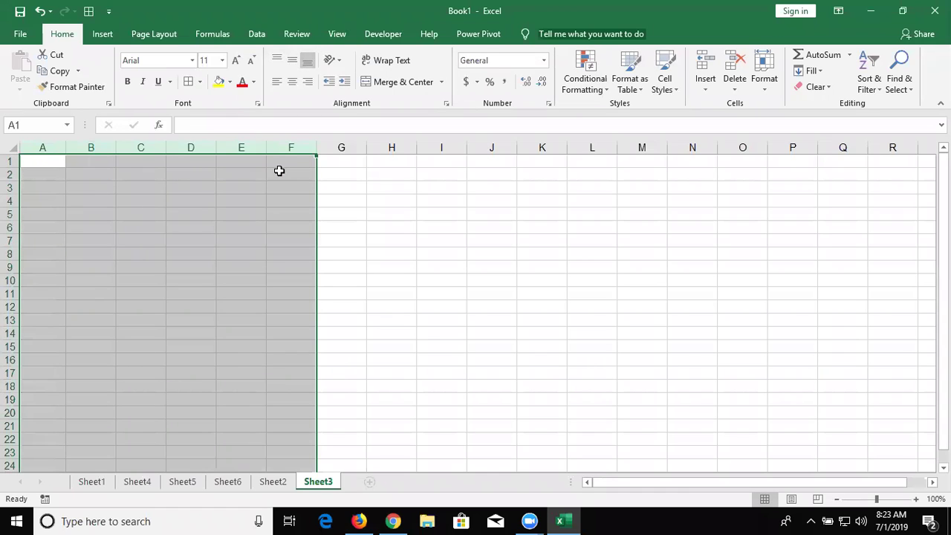
pyautogui.hotkey('ctrl', 'Home')
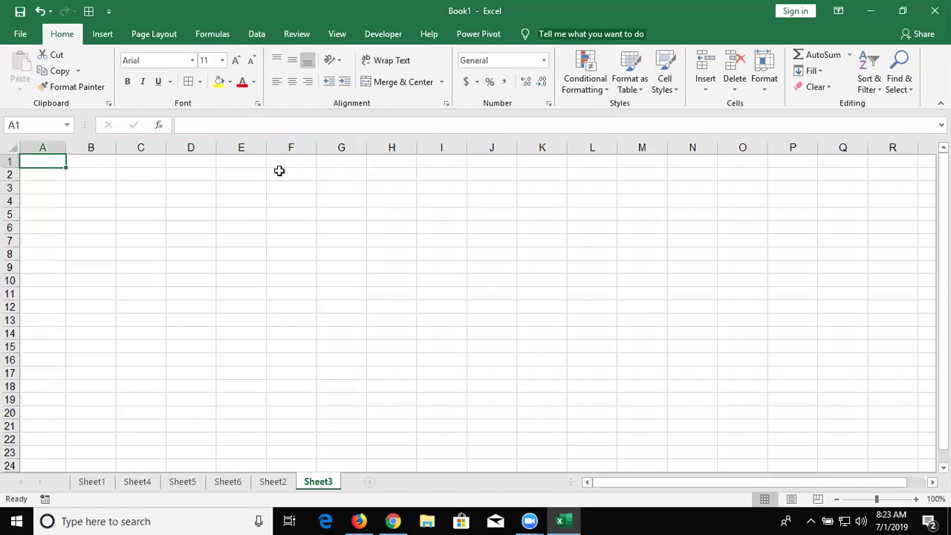
# Step: Enter a Name header in A1 and four people's full names in A2:A5
pyautogui.write('N')
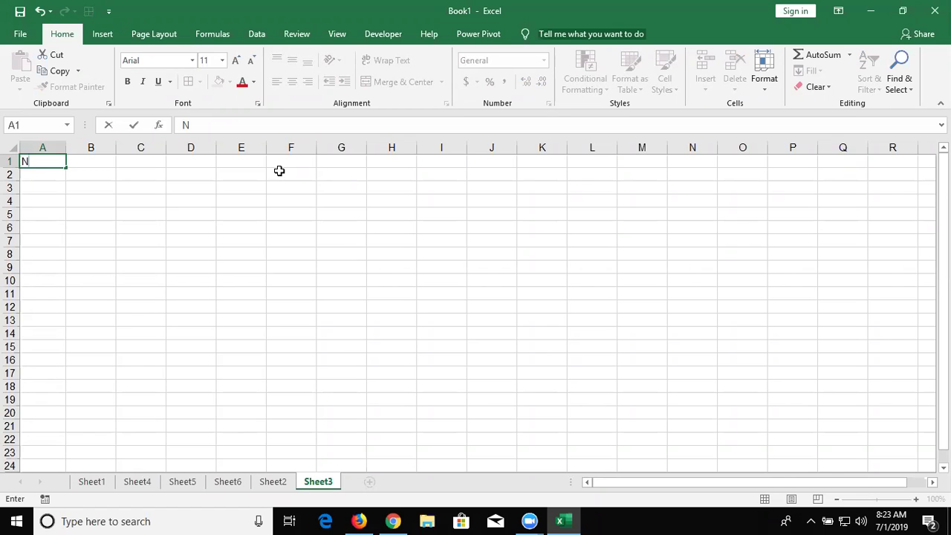
pyautogui.write('ame')
pyautogui.press('Return')
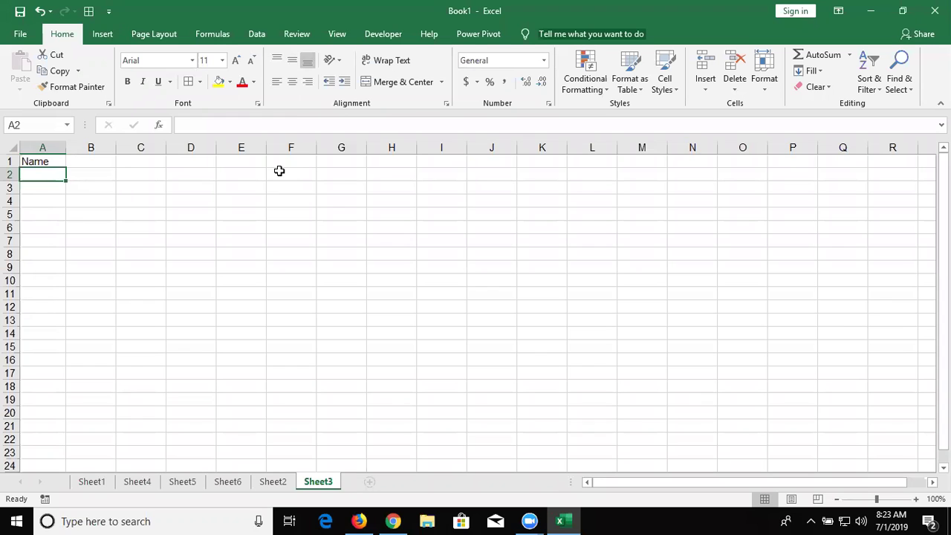
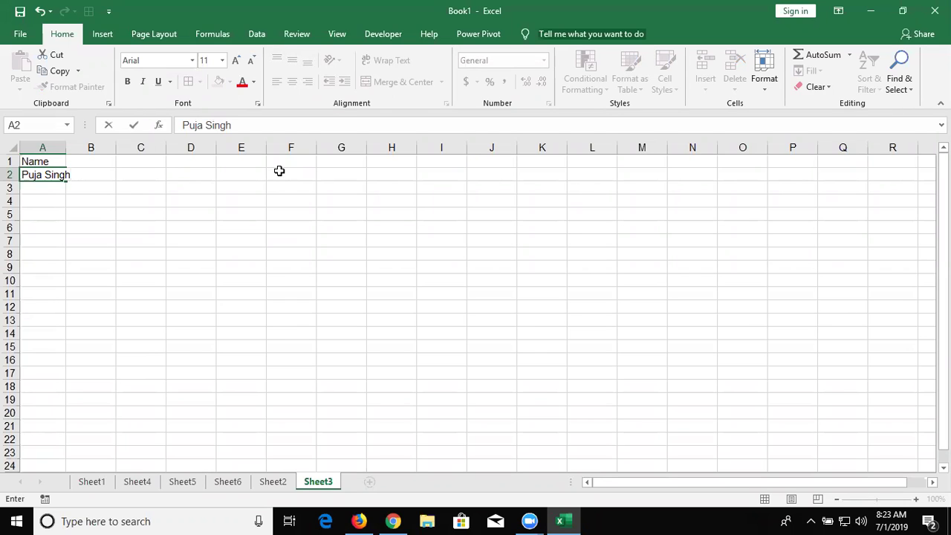
pyautogui.press('Return')
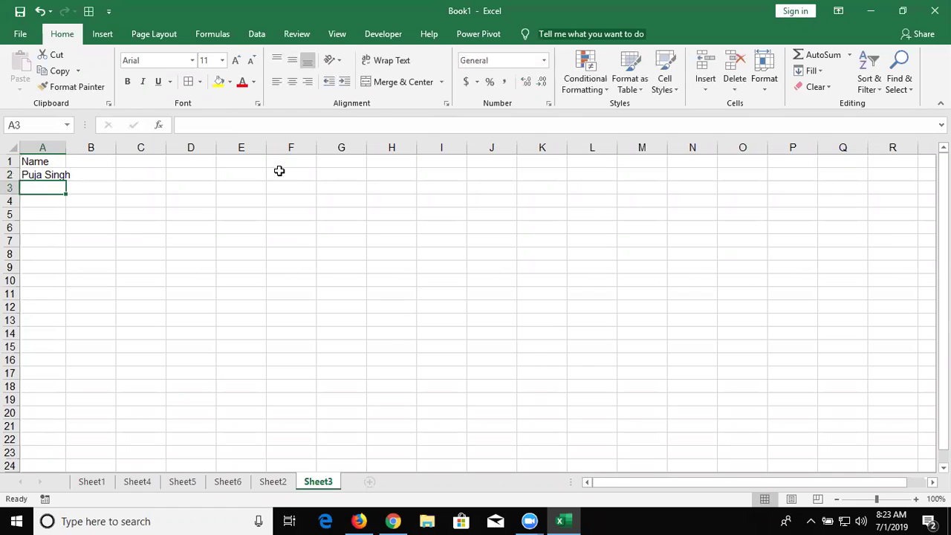
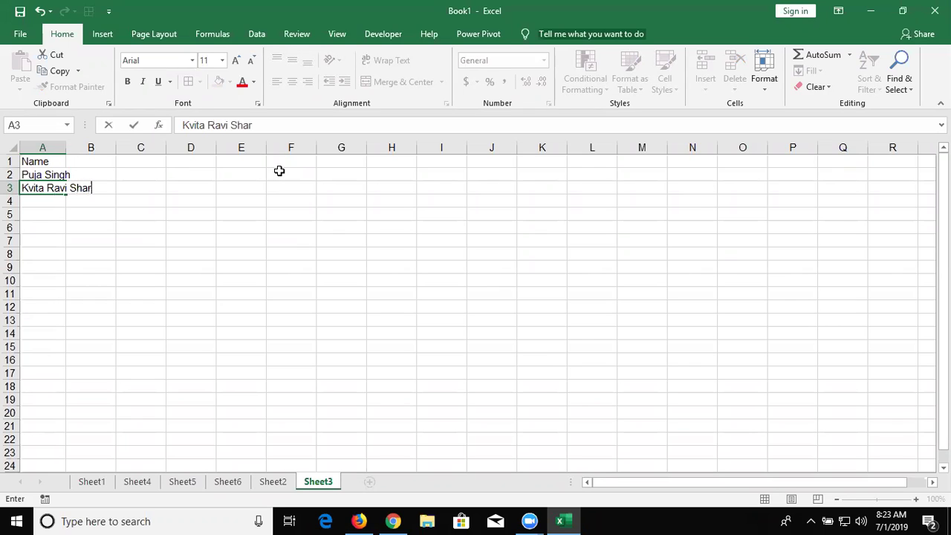
pyautogui.press('Return')
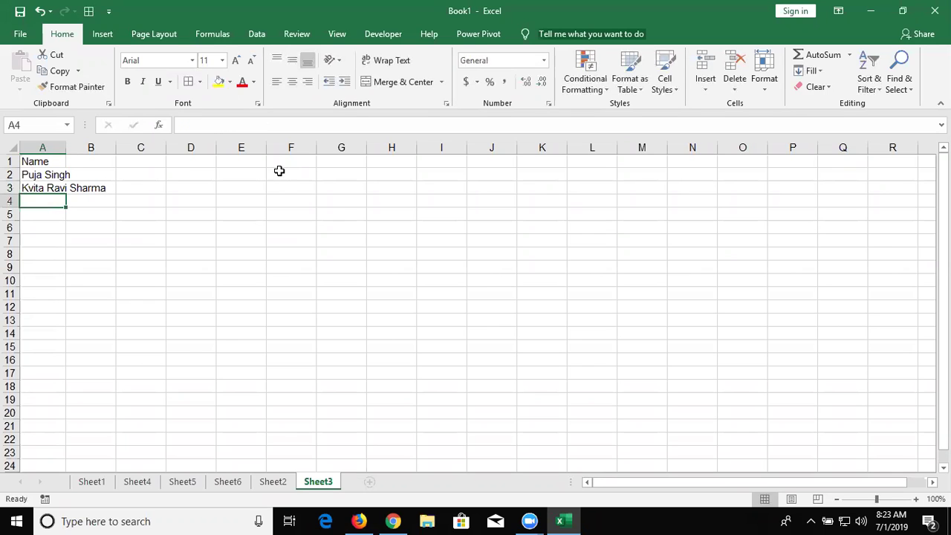
pyautogui.press('Return')
pyautogui.press('Return')
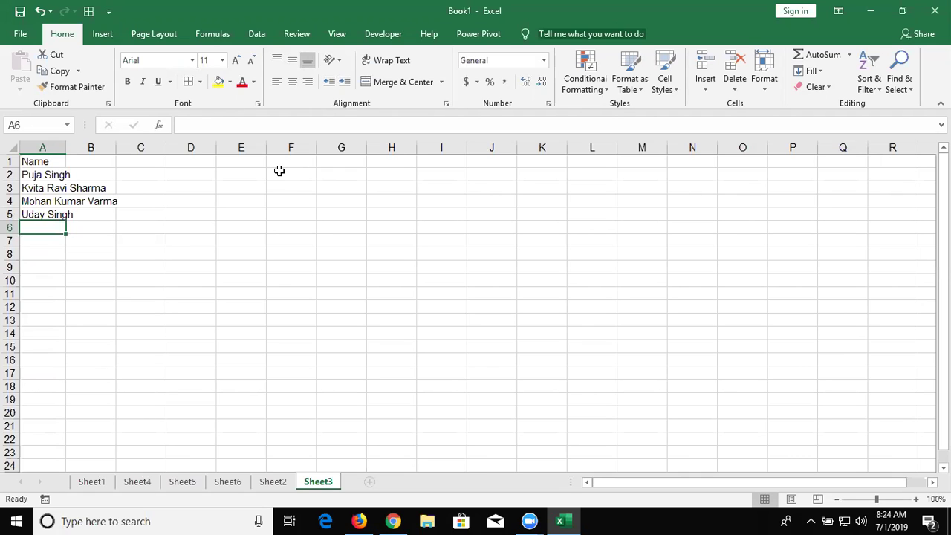
# Step: AutoFit column A, then add 'F Name' in B1 and 'Last Name' in C1
pyautogui.doubleClick(66, 151)
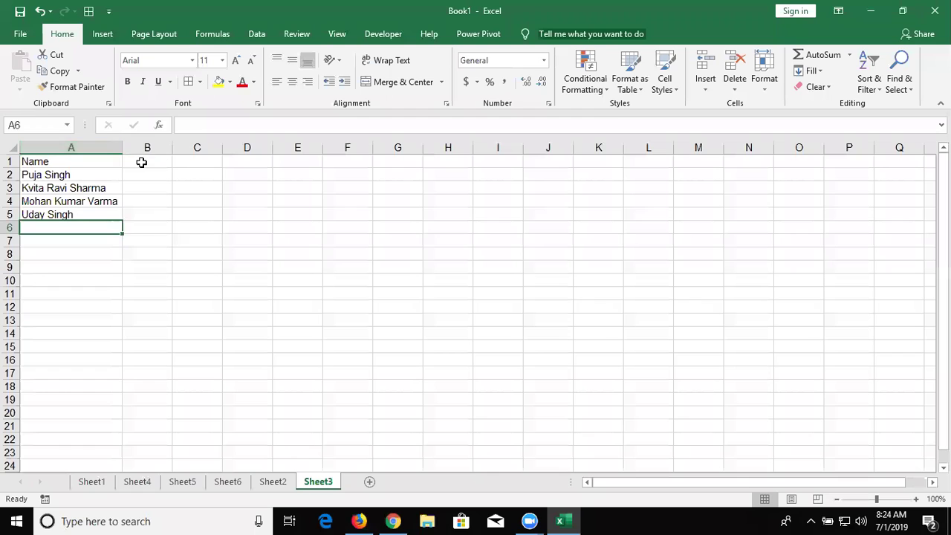
pyautogui.click(141, 161)
pyautogui.write('F Name')
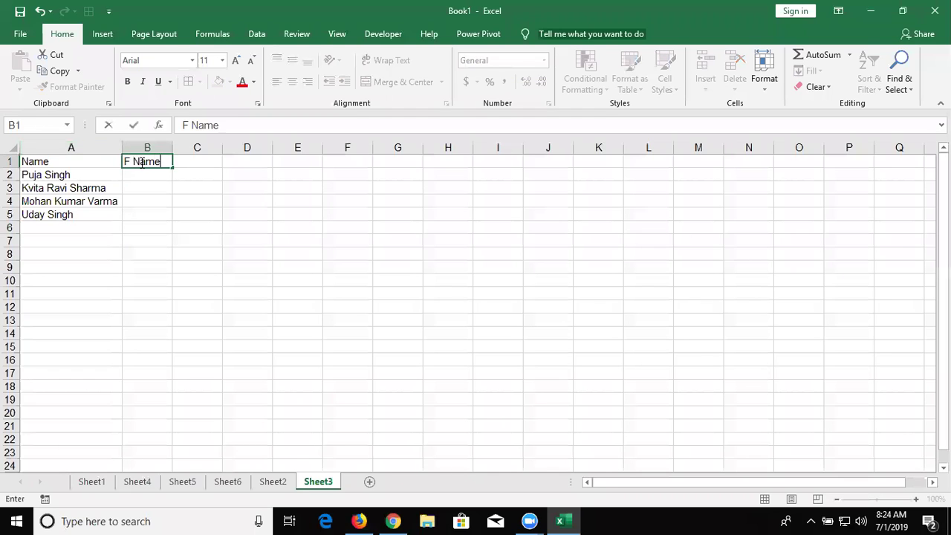
pyautogui.press('Tab')
pyautogui.write('La')
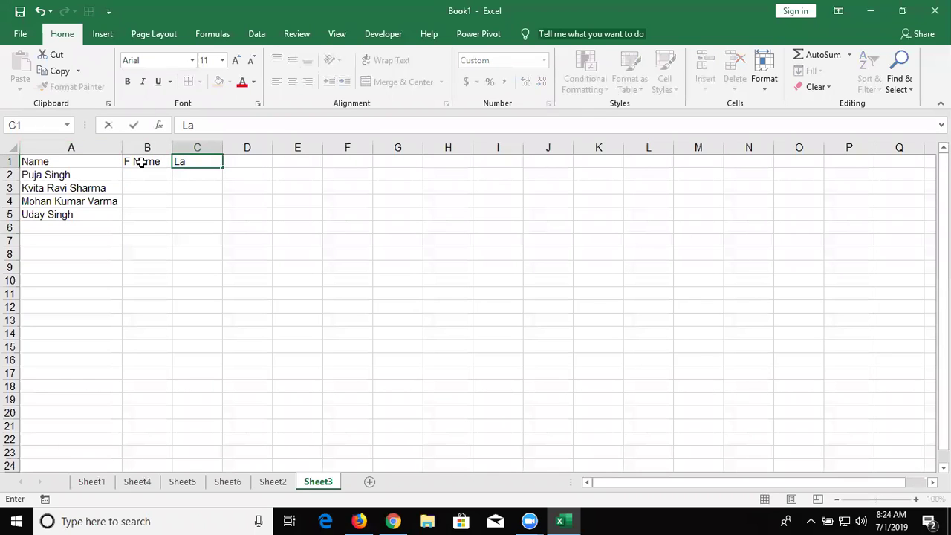
pyautogui.write('st Name')
pyautogui.press('Return')
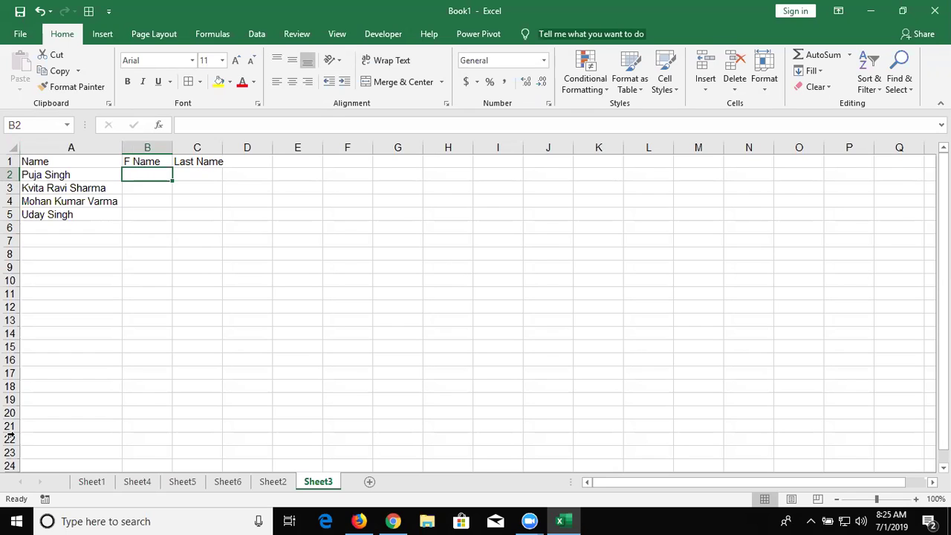
# Step: Enter the first person's first name in B2 and Flash Fill first names down column B
pyautogui.write('Puja')
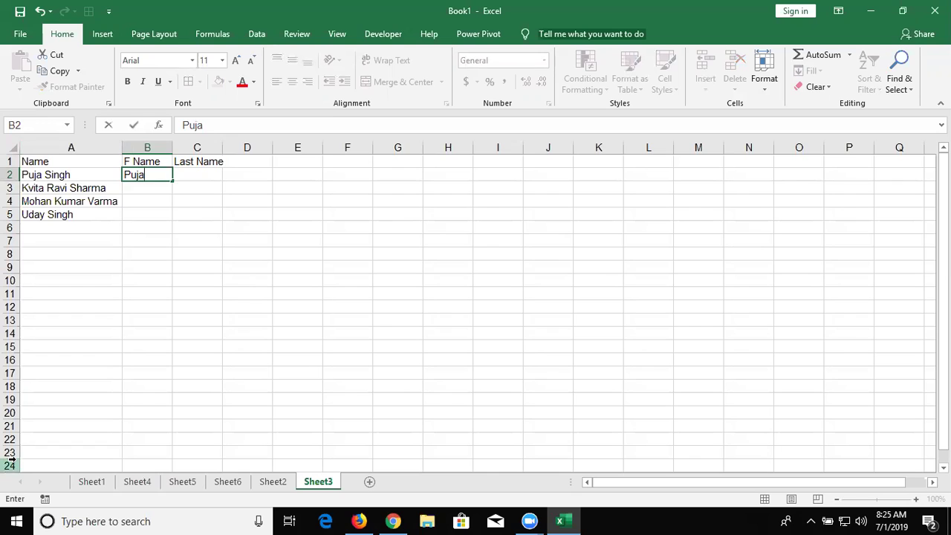
pyautogui.hotkey('ctrl', 'Return')
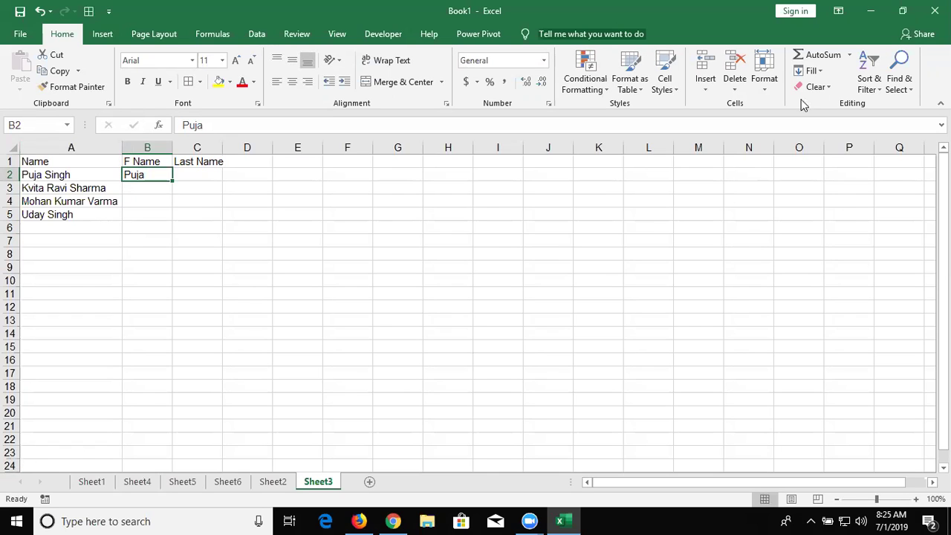
pyautogui.click(814, 72)
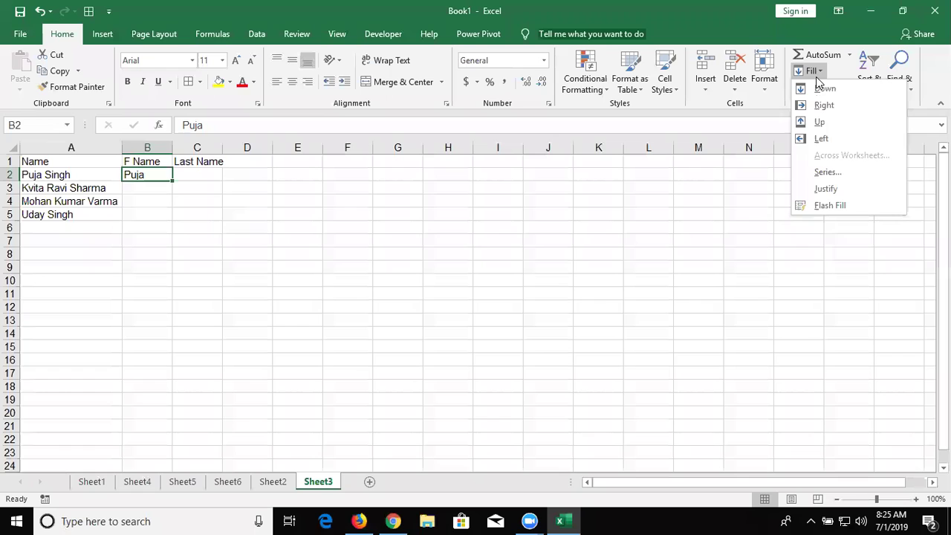
pyautogui.click(830, 206)
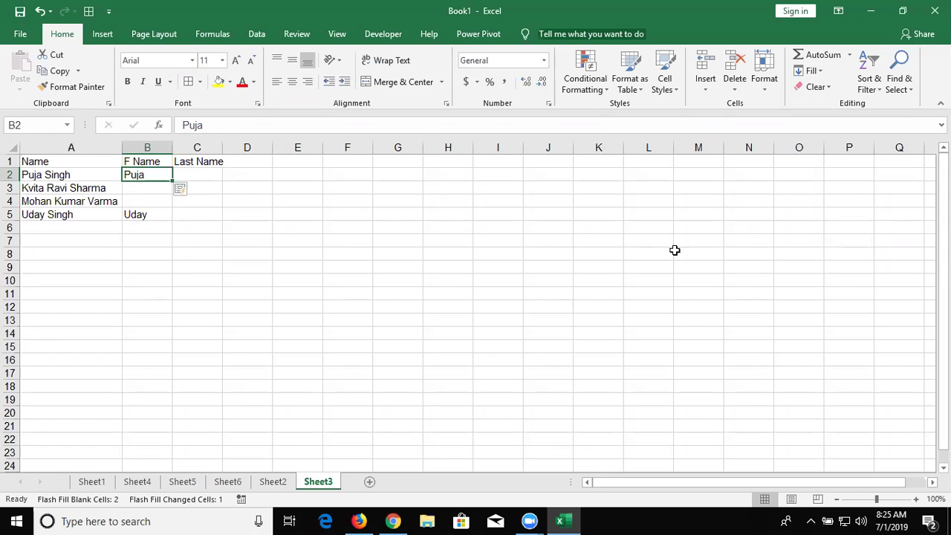
# Step: Select cell B4 and undo the flash-filled first names
pyautogui.click(176, 197)
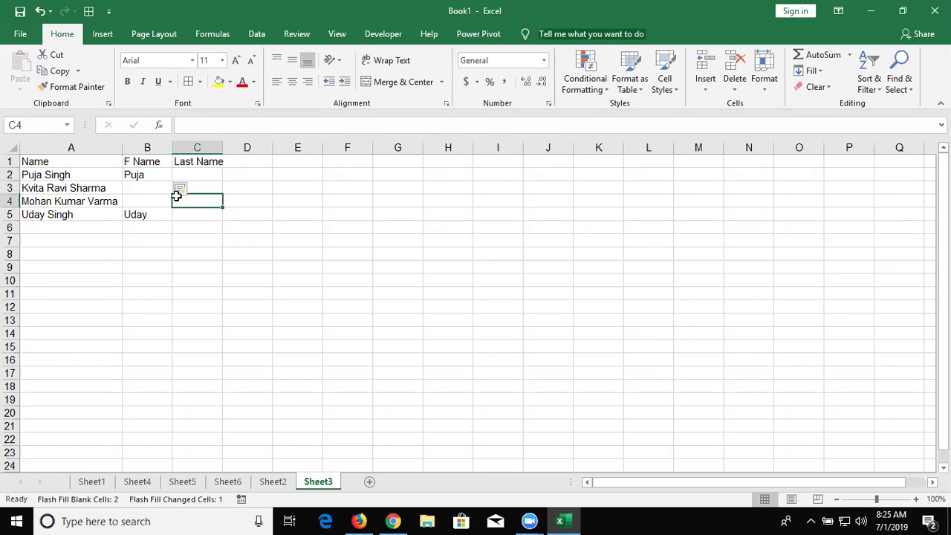
pyautogui.click(158, 197)
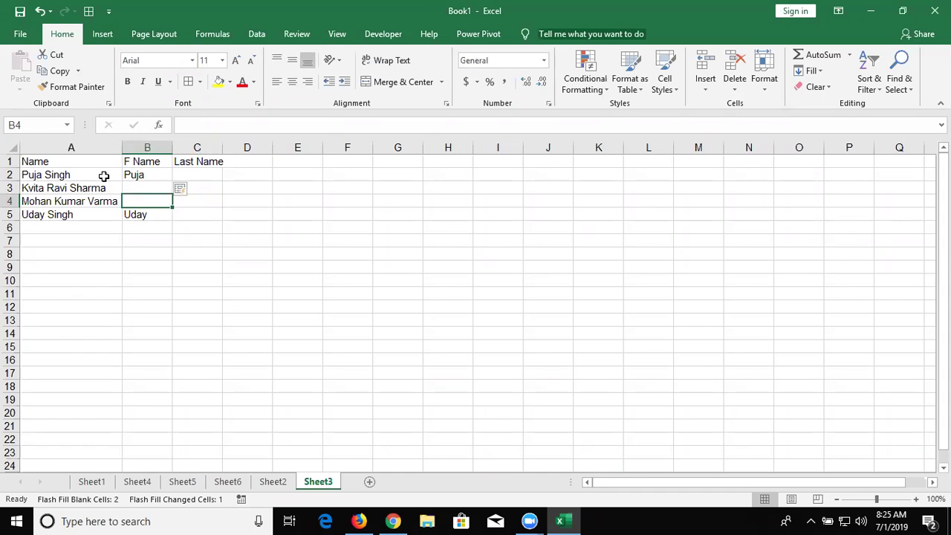
pyautogui.hotkey('ctrl', 'z')
pyautogui.hotkey('ctrl', 'z')
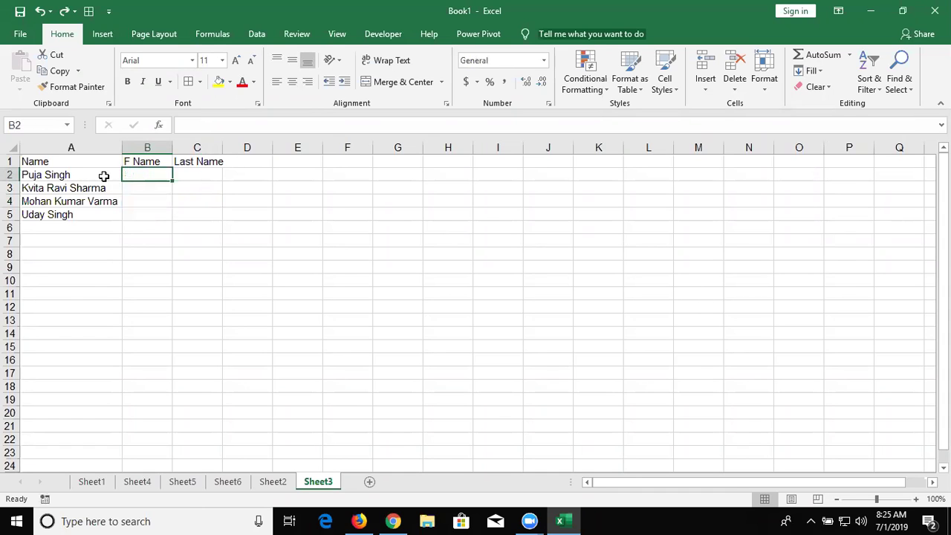
# Step: Enter the first person's first name in B2 and Flash Fill column B
pyautogui.write('Puja')
pyautogui.press('Return')
pyautogui.press('Up')
pyautogui.click(816, 71)
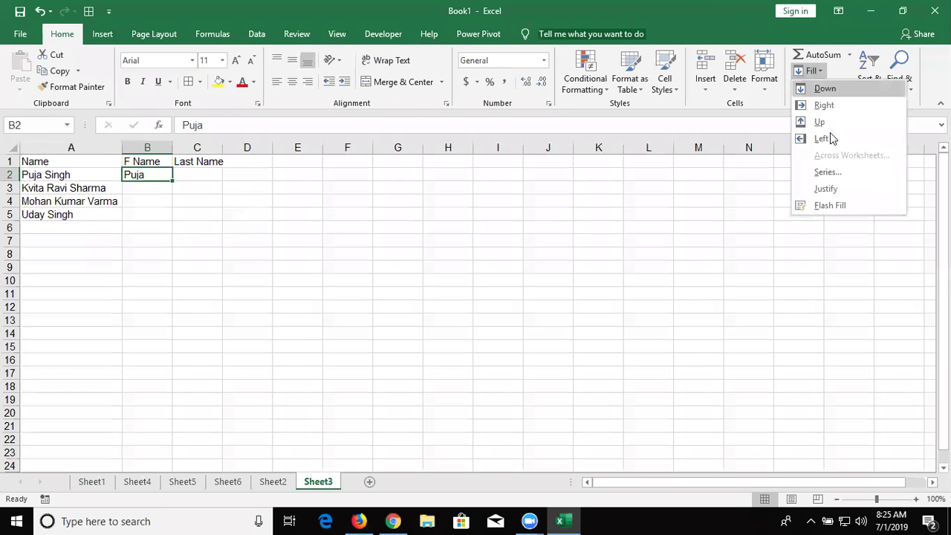
pyautogui.click(825, 205)
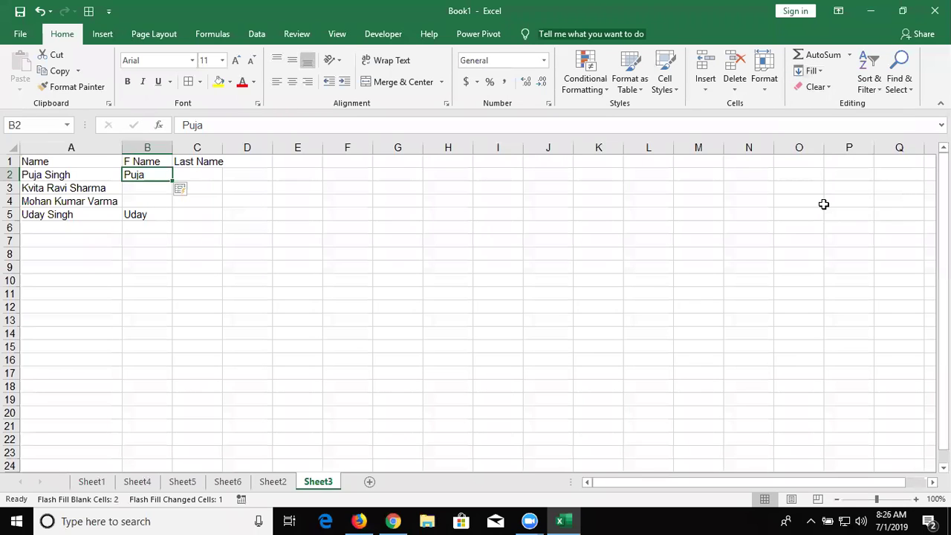
pyautogui.click(182, 192)
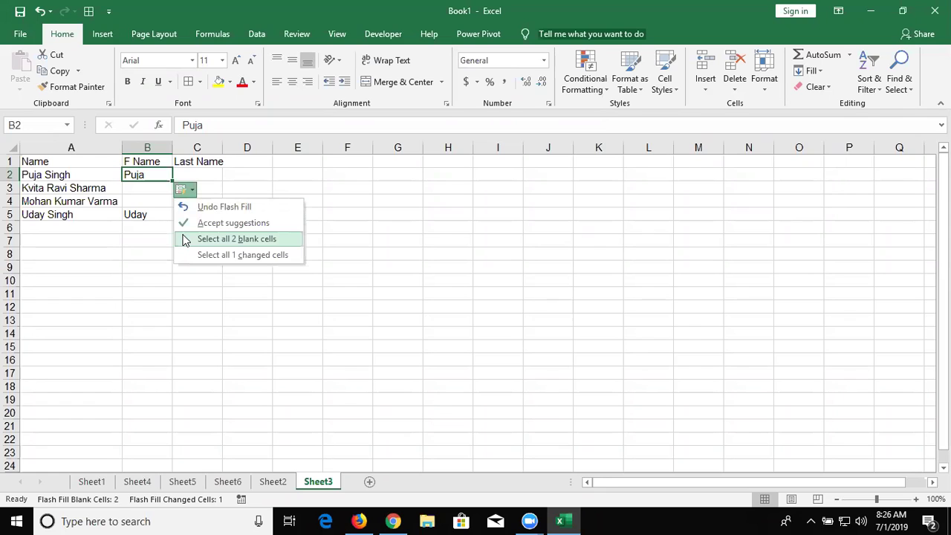
# Step: Inspect the full names in A3 to A5, leaving A4's contents unchanged, ending at C2
pyautogui.click(68, 215)
pyautogui.click(56, 189)
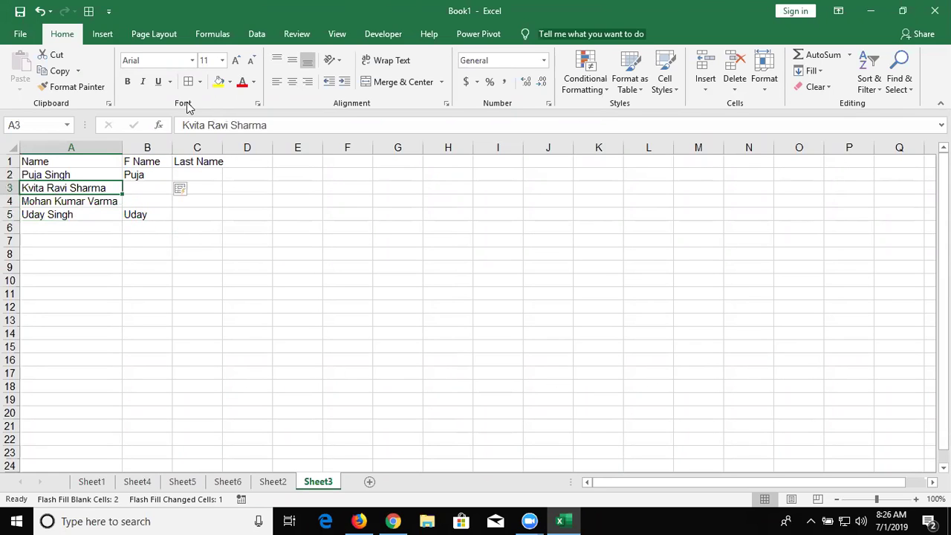
pyautogui.click(182, 126)
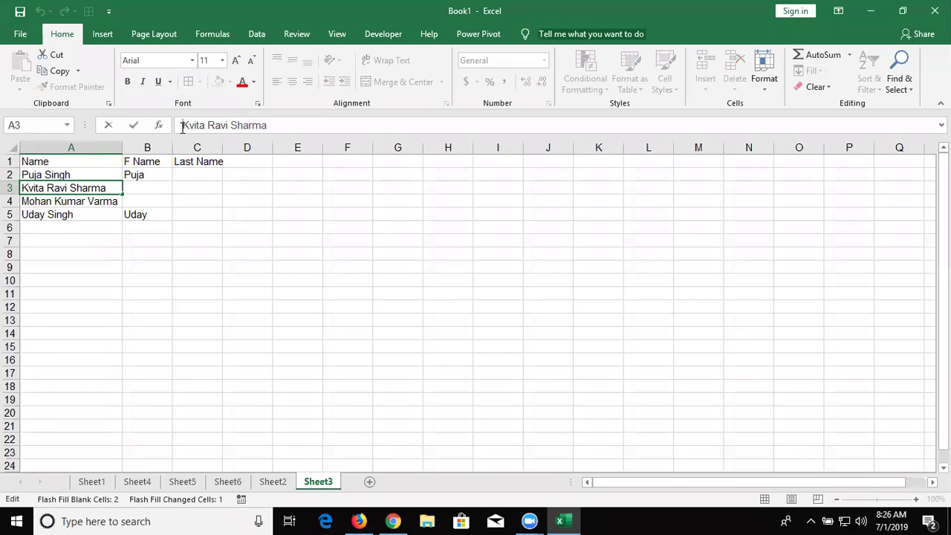
pyautogui.press('Return')
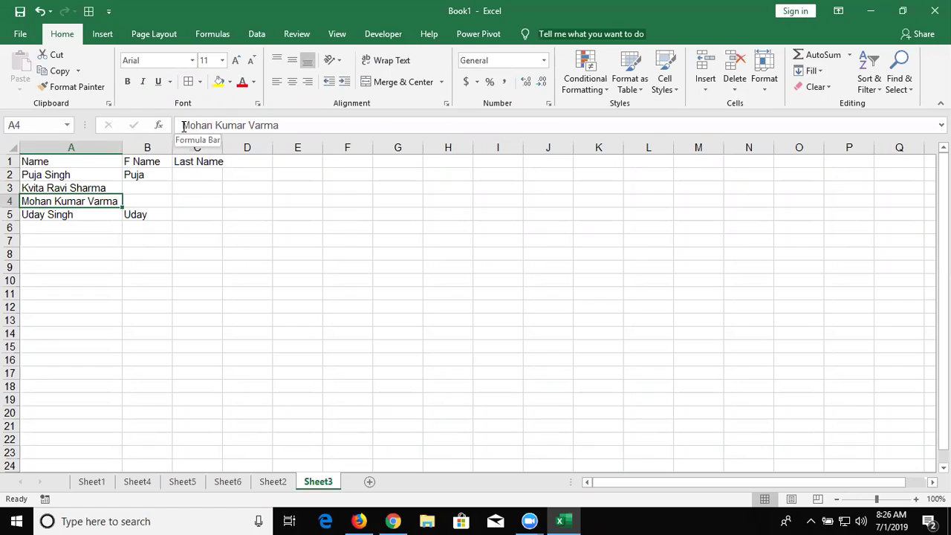
pyautogui.doubleClick(183, 126)
pyautogui.press('Delete')
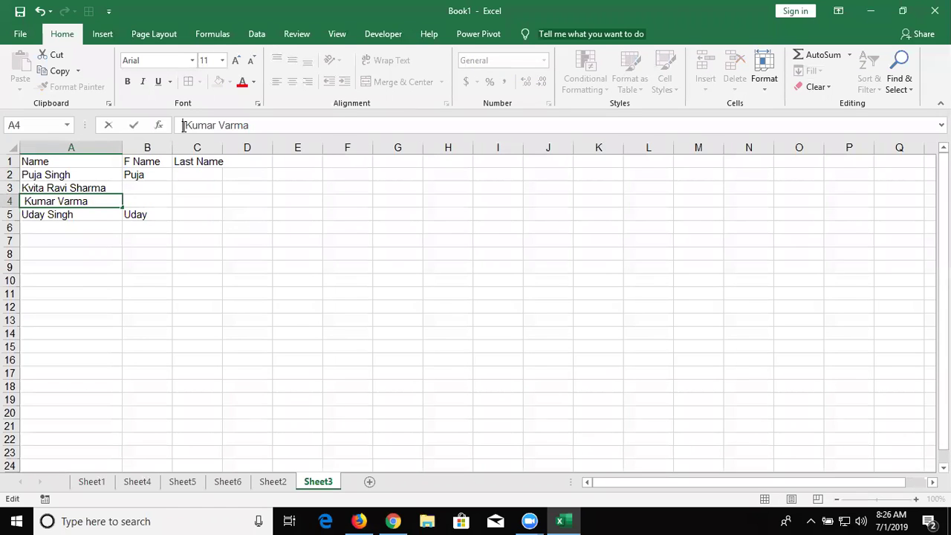
pyautogui.press('Escape')
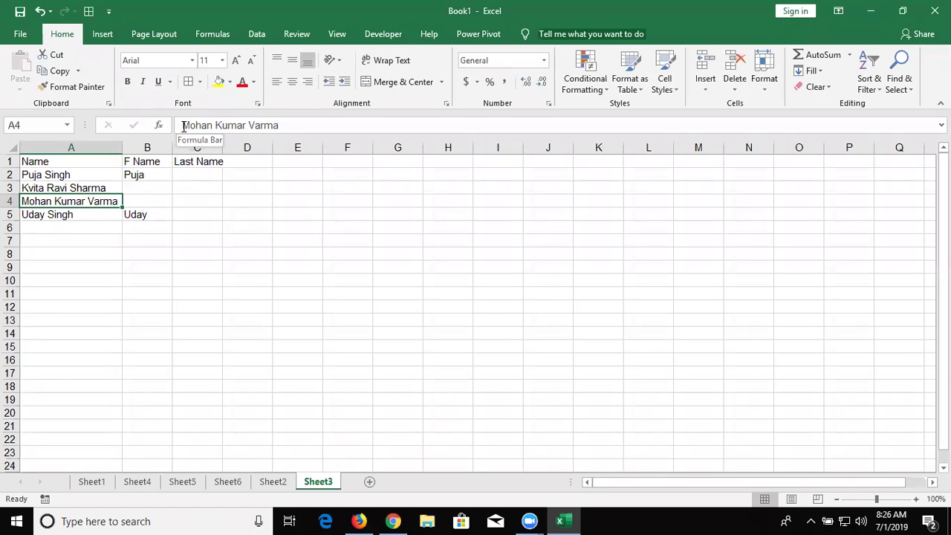
pyautogui.click(183, 127)
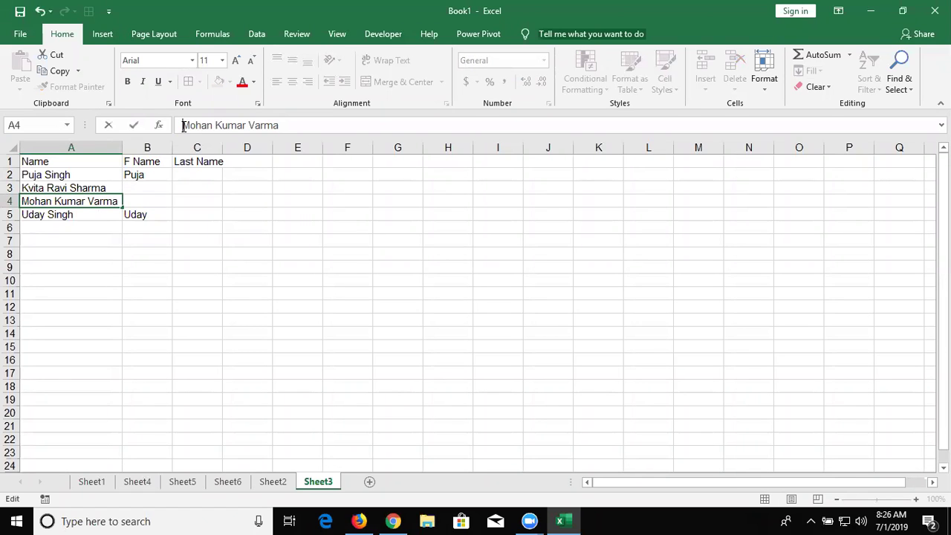
pyautogui.press('Escape')
pyautogui.press('Up')
pyautogui.press('Right')
pyautogui.press('Up')
pyautogui.press('Right')
# Step: Enter the first person's surname in C2 and Flash Fill column C, filling only C5
pyautogui.press('Return')
pyautogui.press('Up')
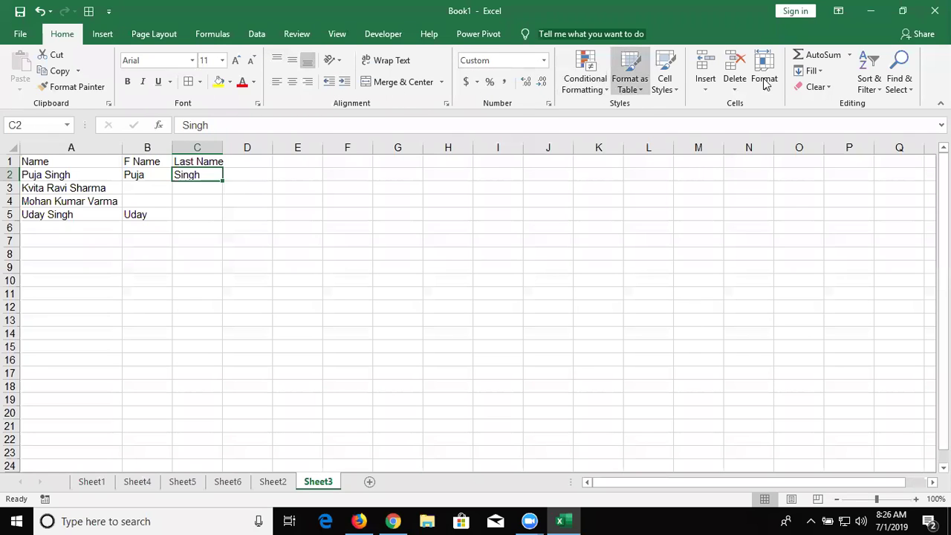
pyautogui.click(820, 73)
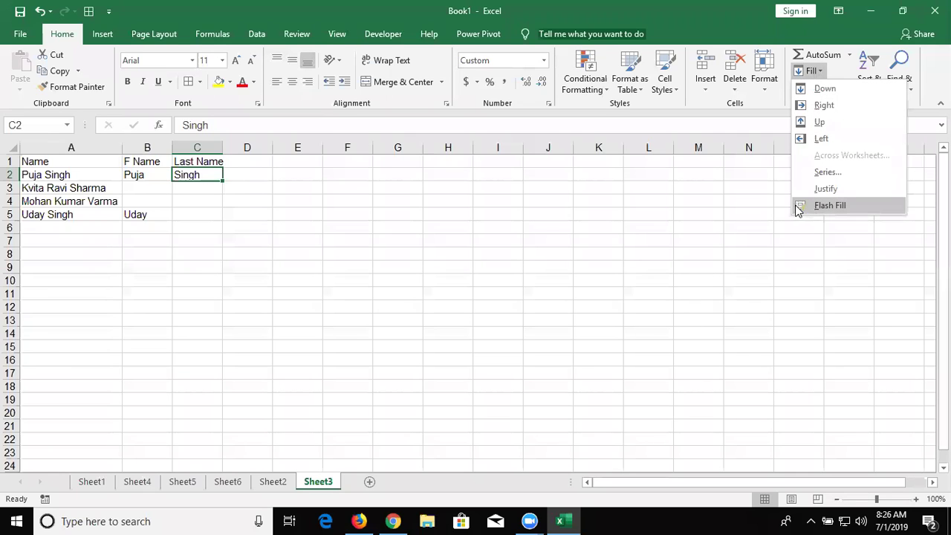
pyautogui.click(809, 205)
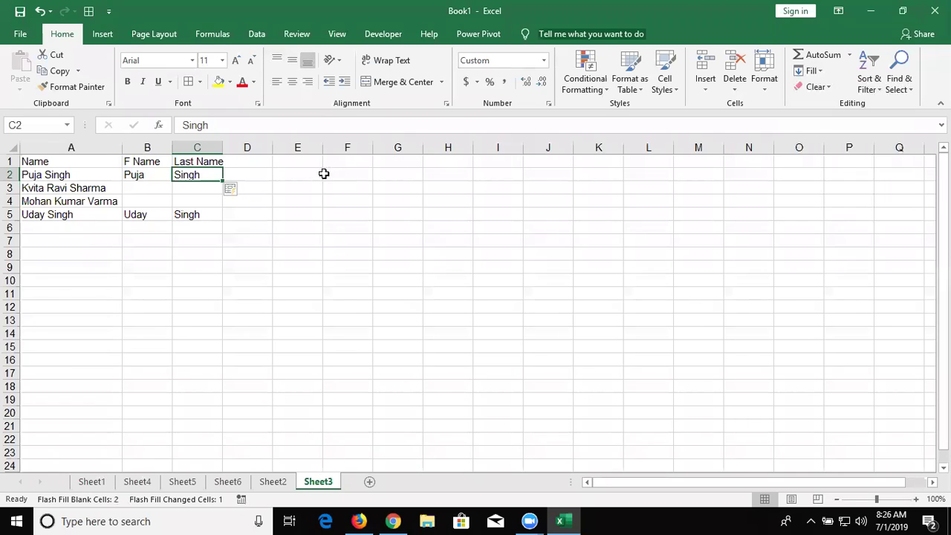
pyautogui.click(312, 174)
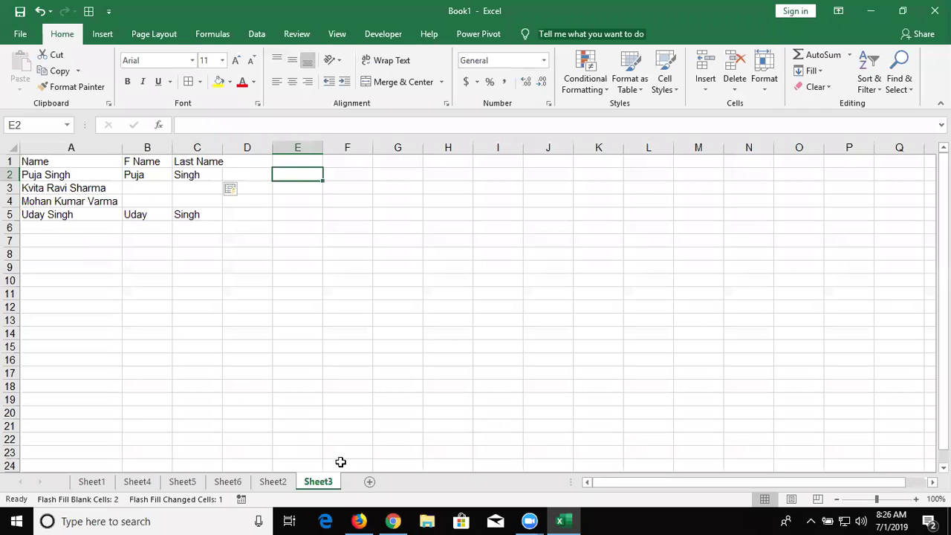
pyautogui.press('Escape')
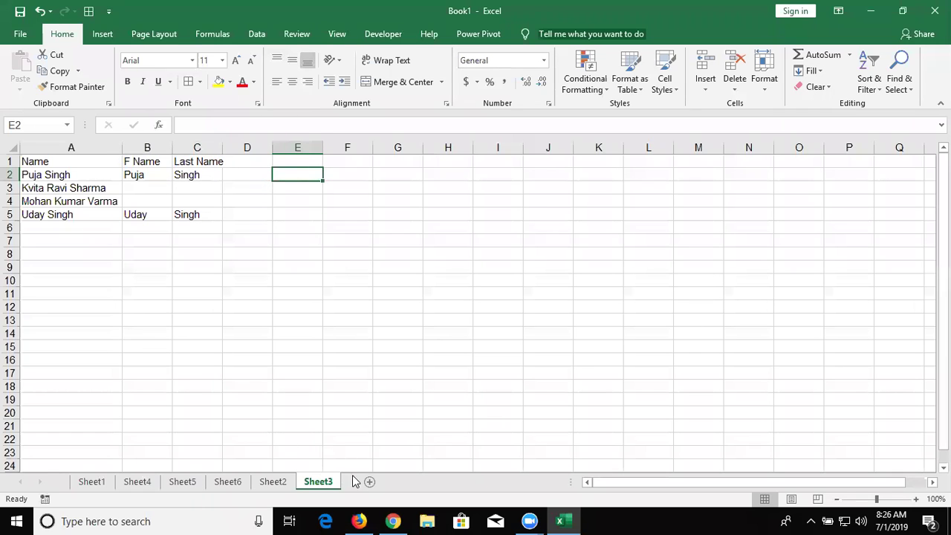
# Step: Add a new sheet with a Name header in A1 and full names in A2:A4
pyautogui.click(375, 481)
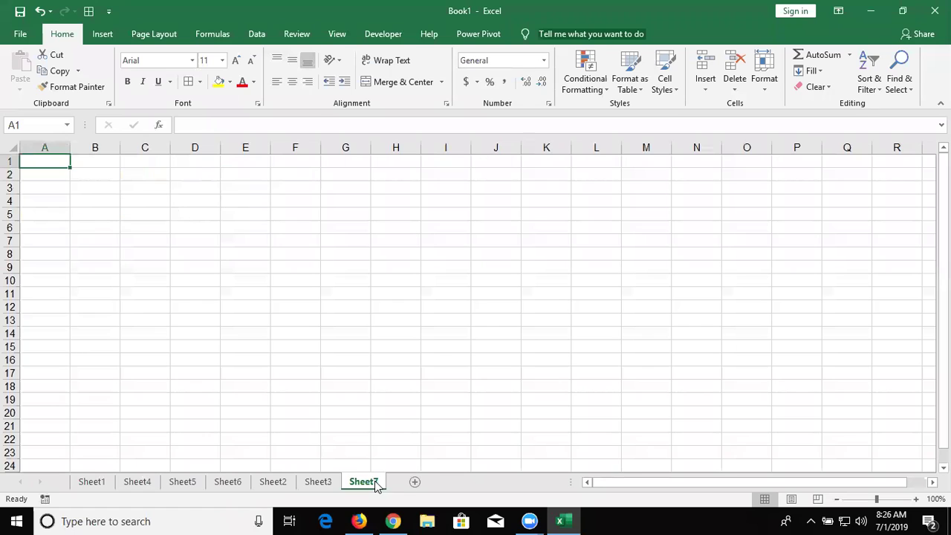
pyautogui.write('Name')
pyautogui.press('Return')
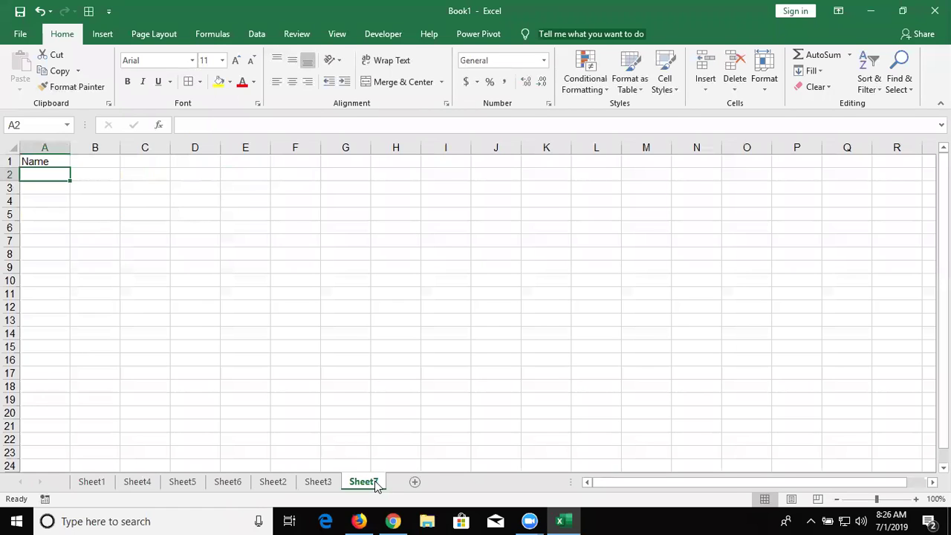
pyautogui.press('Return')
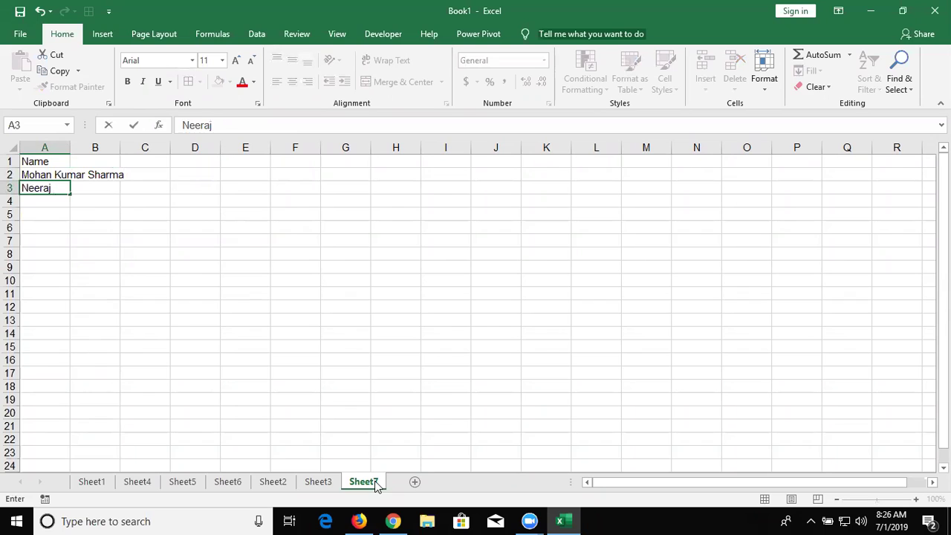
pyautogui.press('Return')
pyautogui.press('Return')
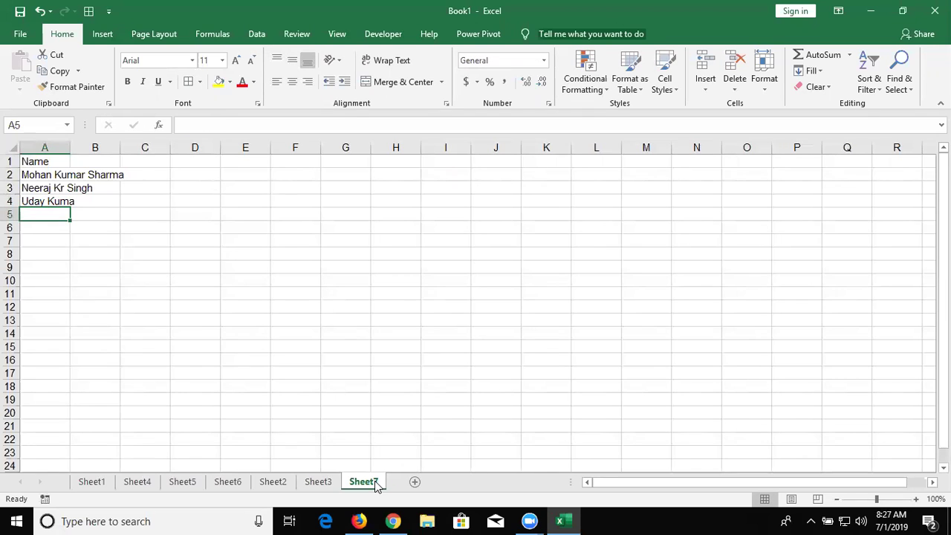
# Step: Complete the name in A4, add a fourth full name in A5, and AutoFit column A
pyautogui.press('Up')
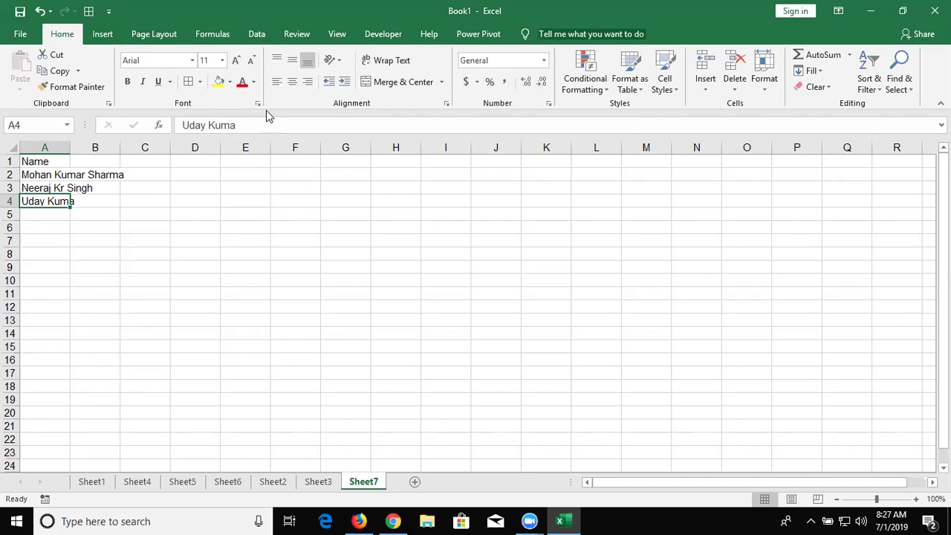
pyautogui.click(266, 121)
pyautogui.write('r')
pyautogui.press('Return')
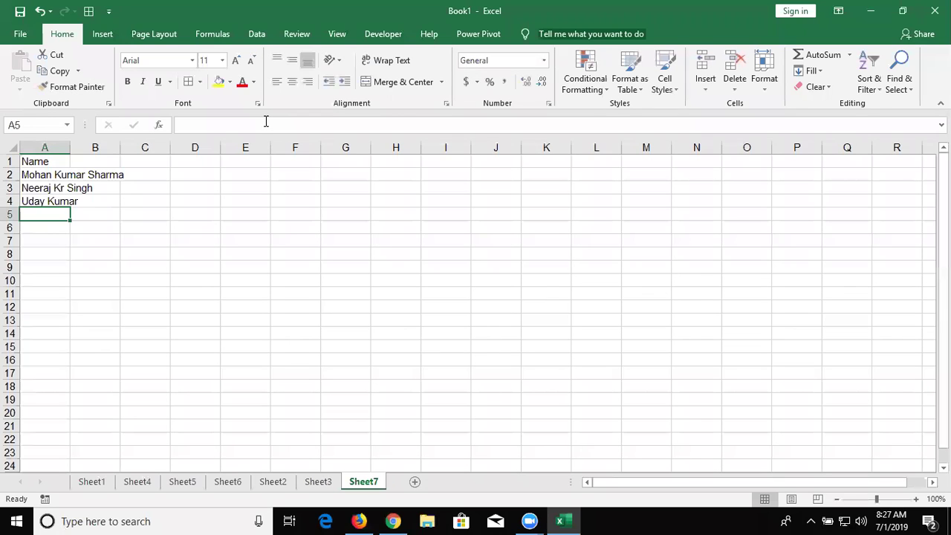
pyautogui.press('Return')
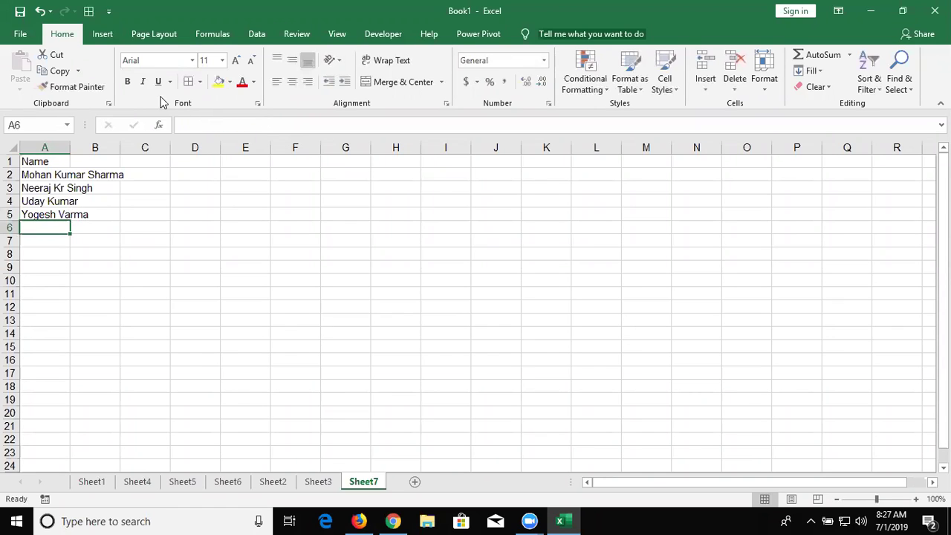
pyautogui.doubleClick(72, 148)
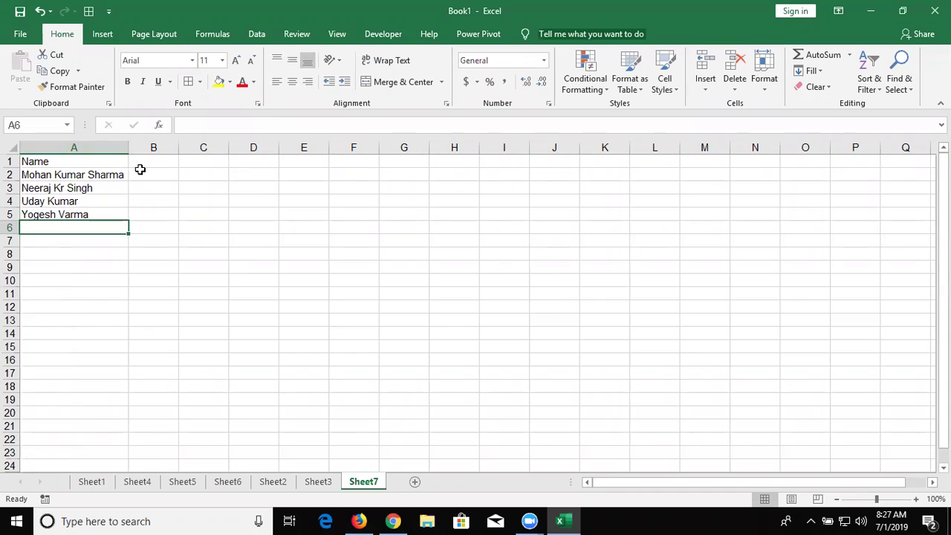
# Step: Enter the first person's first name in B2 and Flash Fill first names into B2:B5
pyautogui.click(141, 171)
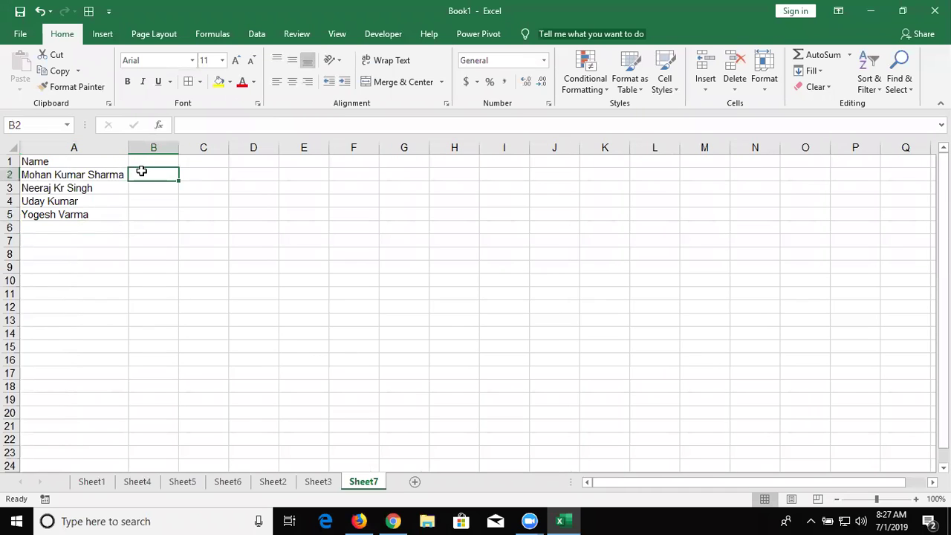
pyautogui.write('Ho')
pyautogui.press('BackSpace')
pyautogui.press('BackSpace')
pyautogui.write('Mohan')
pyautogui.hotkey('ctrl', 'Return')
pyautogui.click(814, 74)
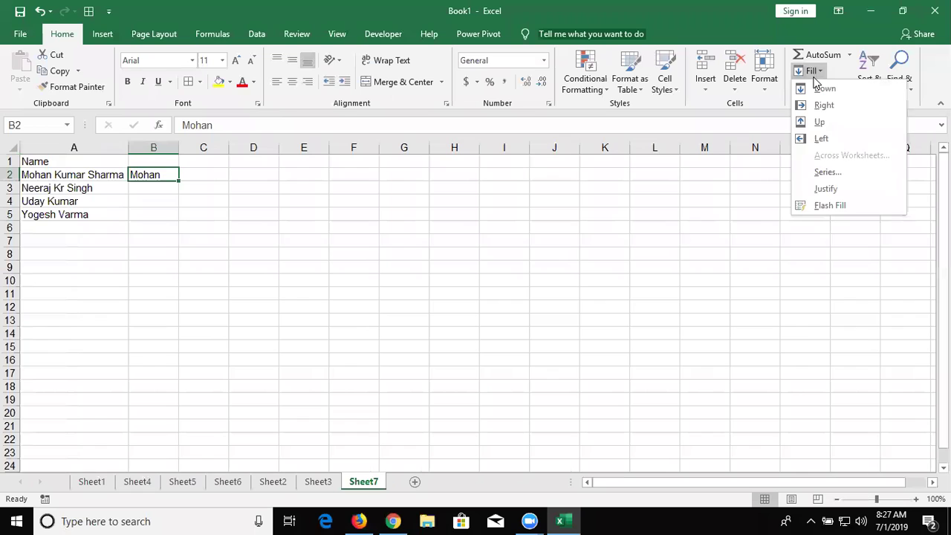
pyautogui.click(844, 207)
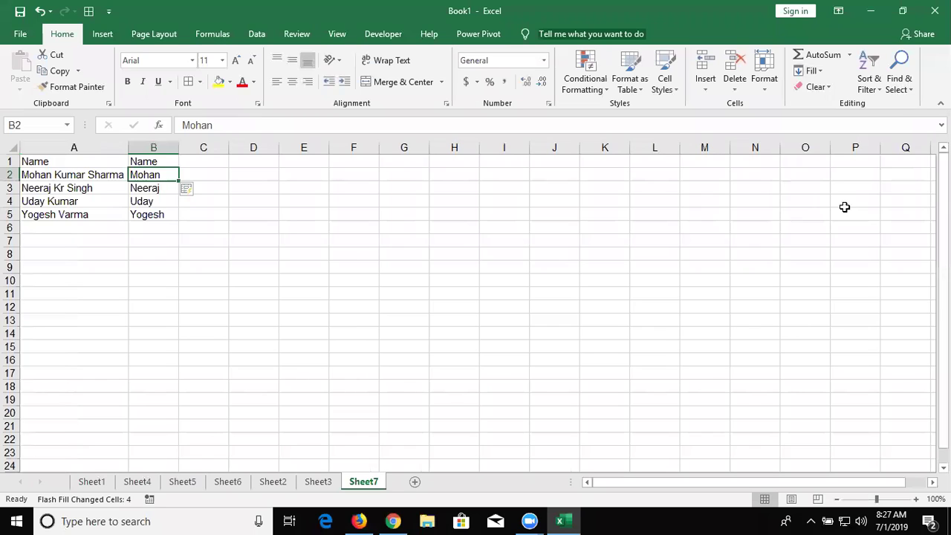
# Step: Enter the first person's surname in C2 and Flash Fill last names into C2:C5
pyautogui.click(211, 176)
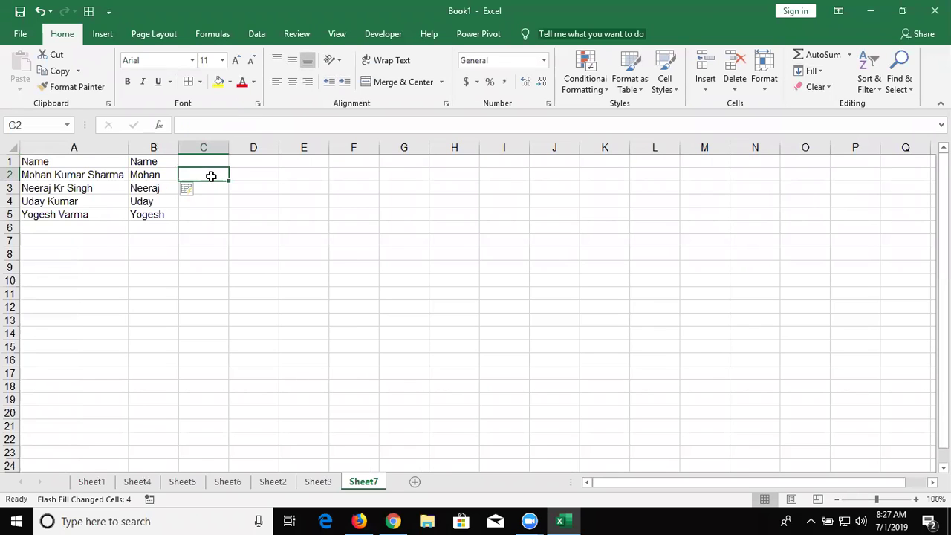
pyautogui.click(211, 176)
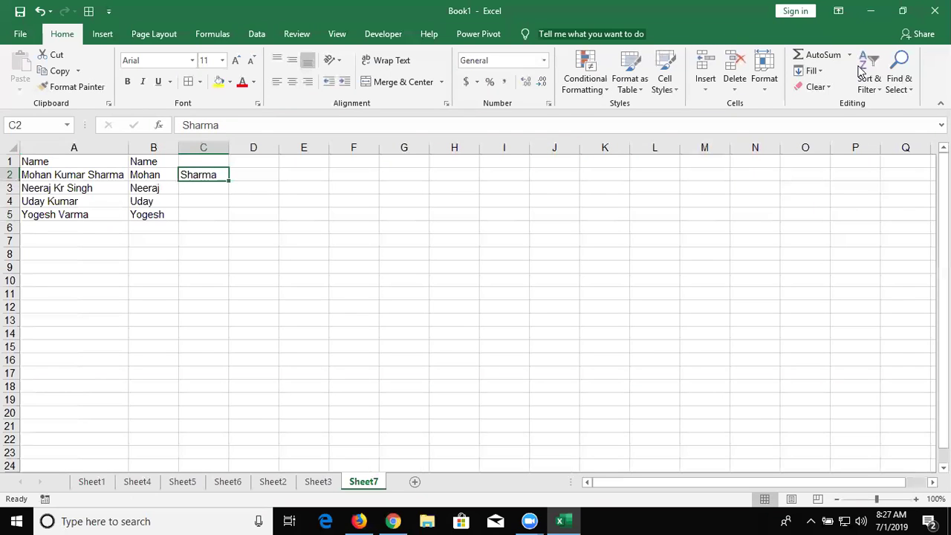
pyautogui.click(816, 72)
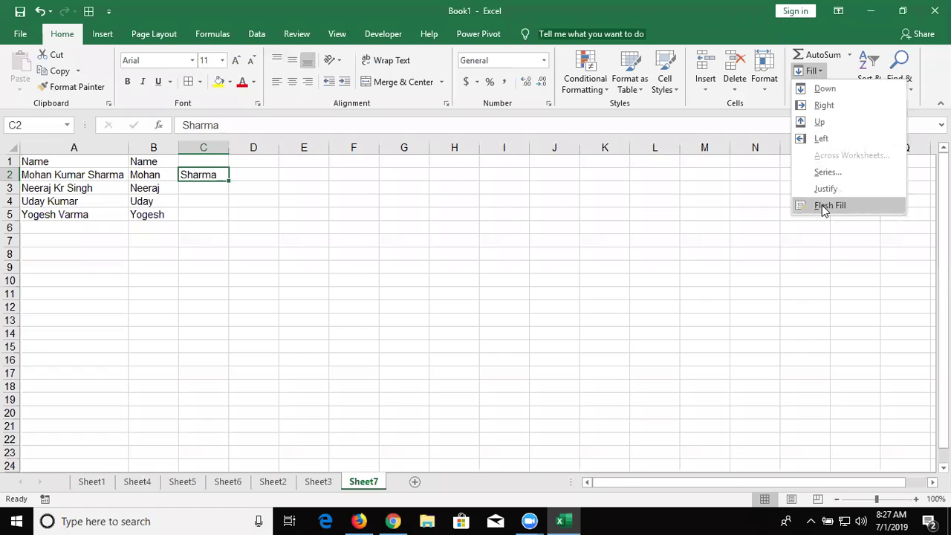
pyautogui.click(822, 204)
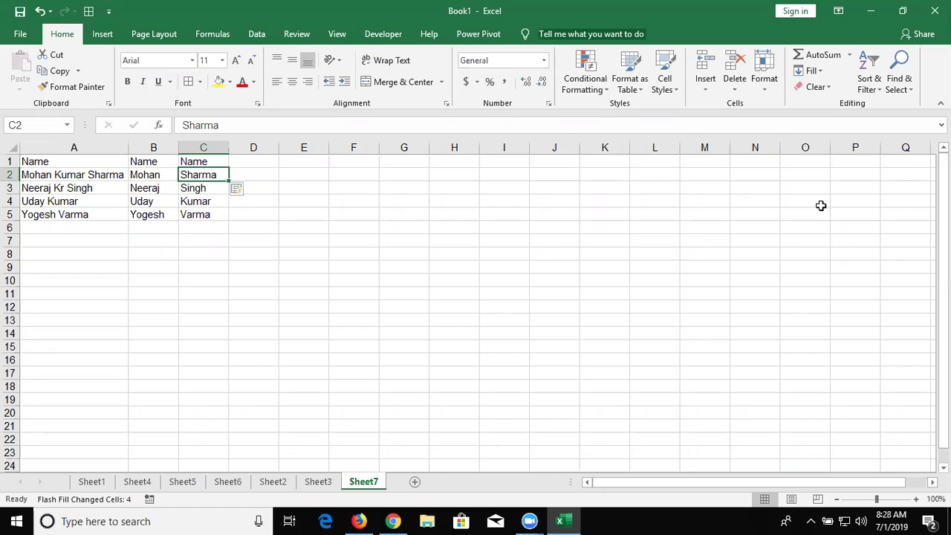
# Step: Review the split first and last name columns, ending at the empty columns to the right
pyautogui.press('Down')
pyautogui.press('Down')
pyautogui.press('Down')
pyautogui.press('Up')
pyautogui.press('Up')
pyautogui.press('Up')
pyautogui.press('Left')
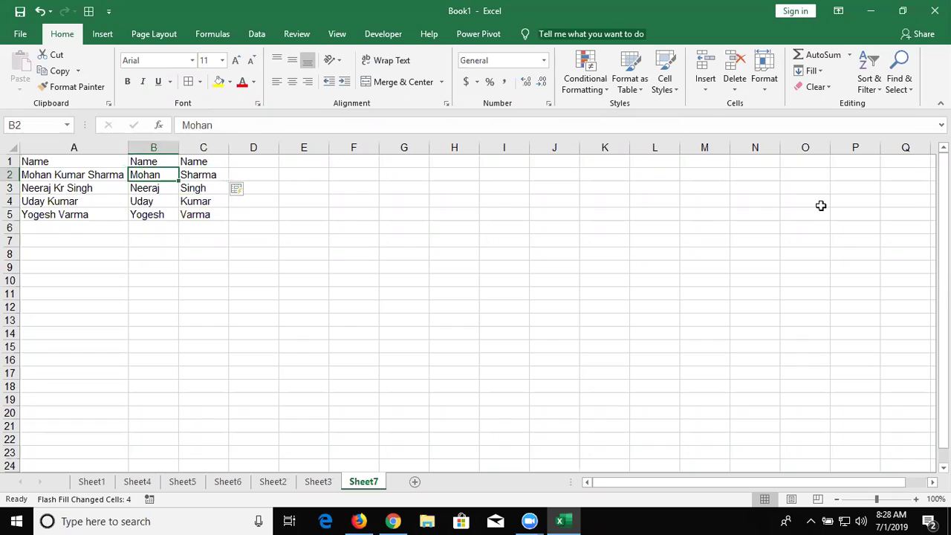
pyautogui.press('Left')
pyautogui.press('Down')
pyautogui.press('Down')
pyautogui.press('Down')
pyautogui.press('Right')
pyautogui.press('Right')
pyautogui.press('Right')
pyautogui.press('Right')
pyautogui.press('Up')
pyautogui.press('Up')
pyautogui.press('Left')
pyautogui.press('Left')
pyautogui.press('Left')
pyautogui.press('Left')
pyautogui.press('Left')
pyautogui.press('Up')
pyautogui.press('Left')
pyautogui.press('Up')
pyautogui.press('Right')
# Step: Put a Date header in E1, replacing the initial Month header
pyautogui.write('Month')
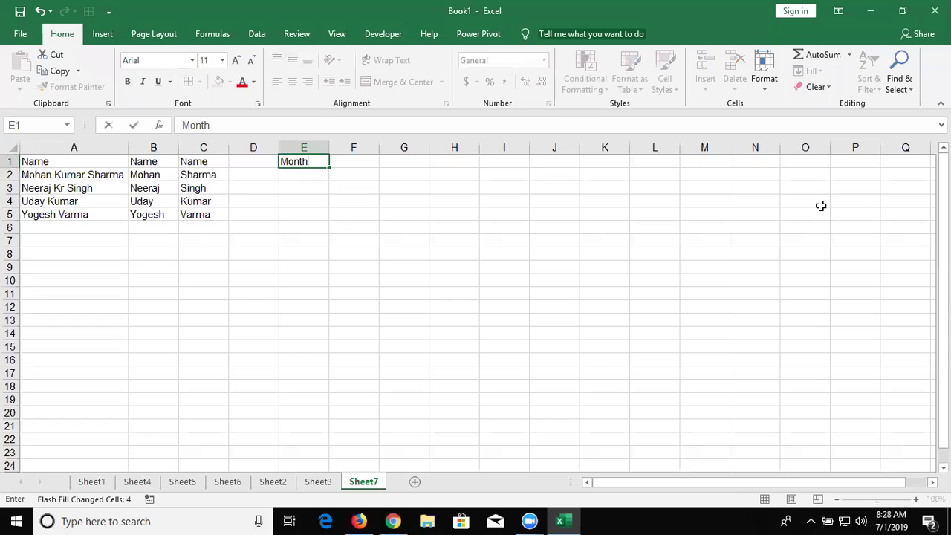
pyautogui.press('Return')
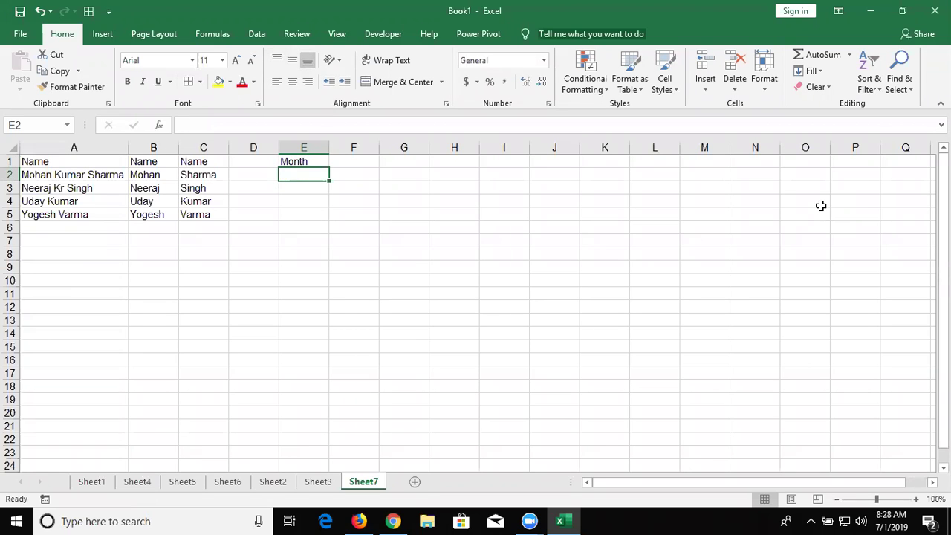
pyautogui.write('S')
pyautogui.press('Escape')
pyautogui.press('Up')
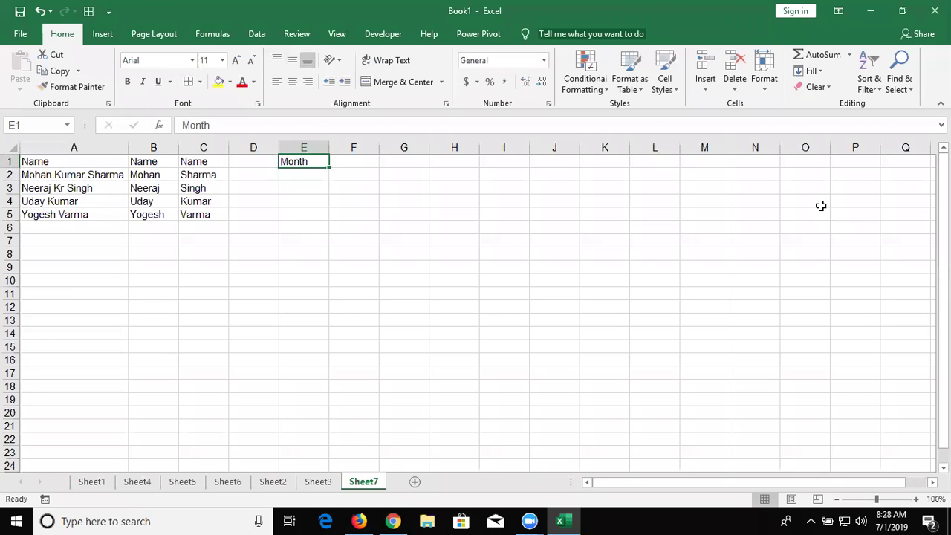
pyautogui.write('Sat')
pyautogui.press('BackSpace')
pyautogui.press('BackSpace')
pyautogui.press('BackSpace')
pyautogui.write('Date')
pyautogui.press('Return')
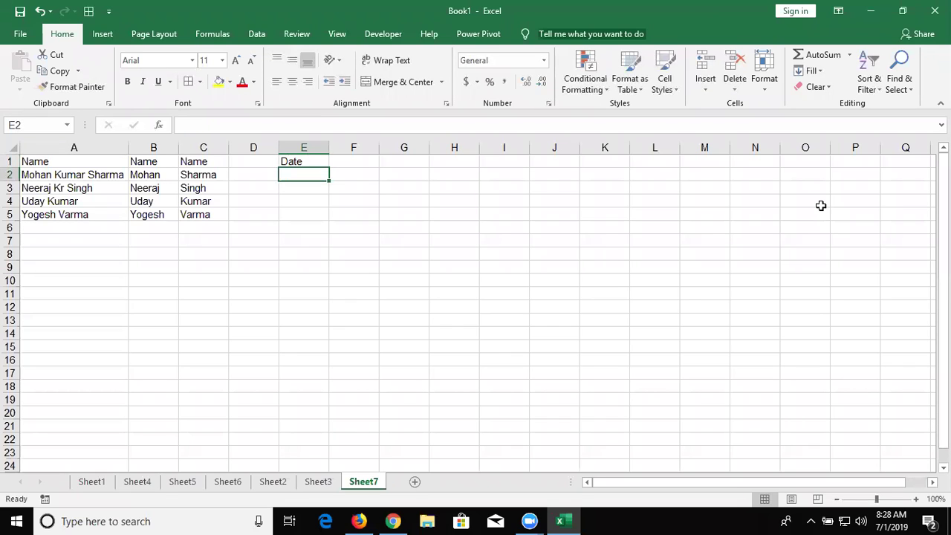
# Step: Enter 6/1 in E2 and fill an =E2+30 formula down to row 5 (1-Jun to 30-Aug)
pyautogui.write('6/1')
pyautogui.press('Return')
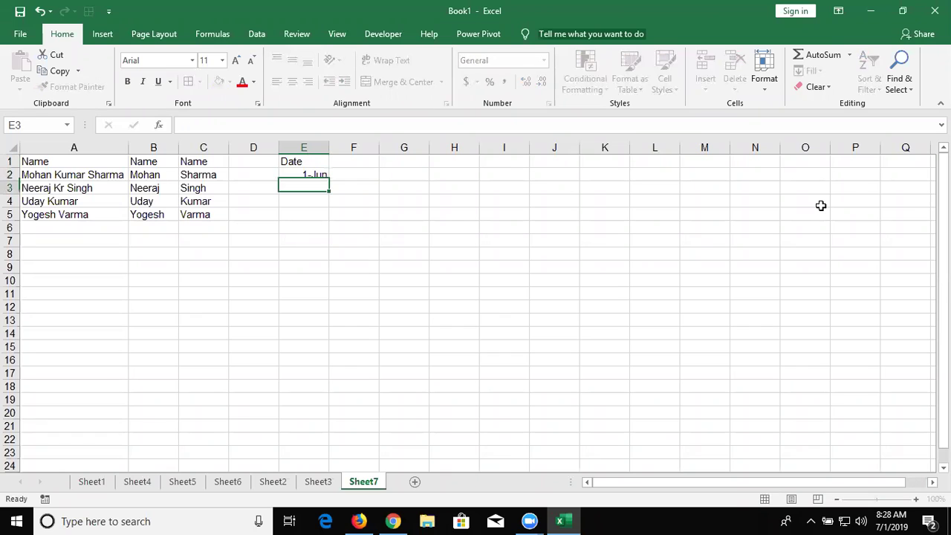
pyautogui.write('=')
pyautogui.press('Up')
pyautogui.write('+30')
pyautogui.hotkey('ctrl', 'Return')
pyautogui.hotkey('shift', 'Down')
pyautogui.hotkey('shift', 'Down')
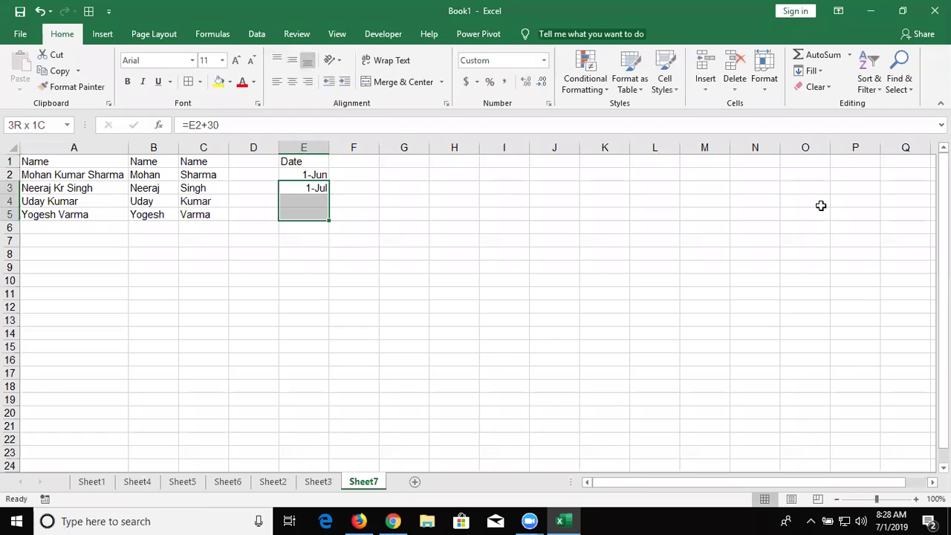
pyautogui.hotkey('ctrl', 'd')
pyautogui.press('Up')
pyautogui.press('Up')
pyautogui.press('Right')
pyautogui.press('Down')
# Step: Enter Jun as the example in F2 and Flash Fill Jul, Jul, Aug into F3:F5
pyautogui.write('=')
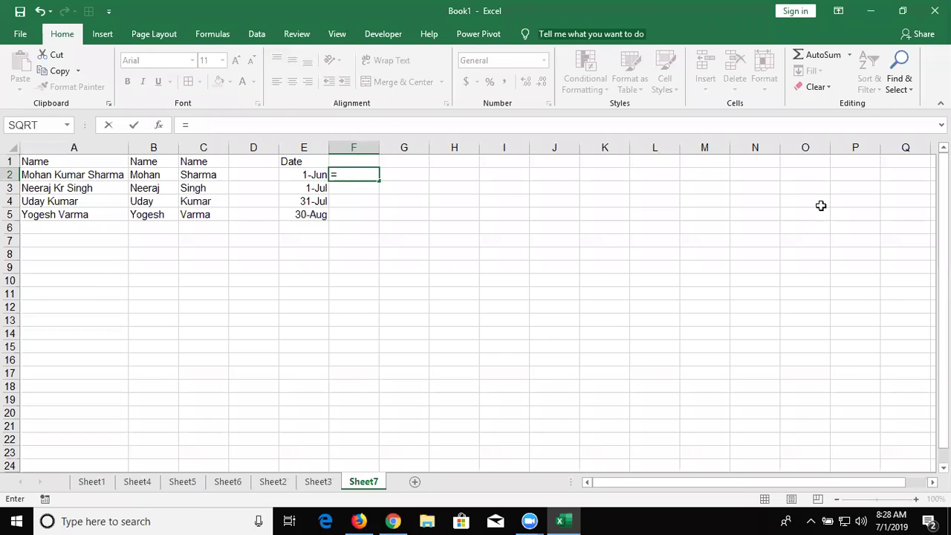
pyautogui.press('Escape')
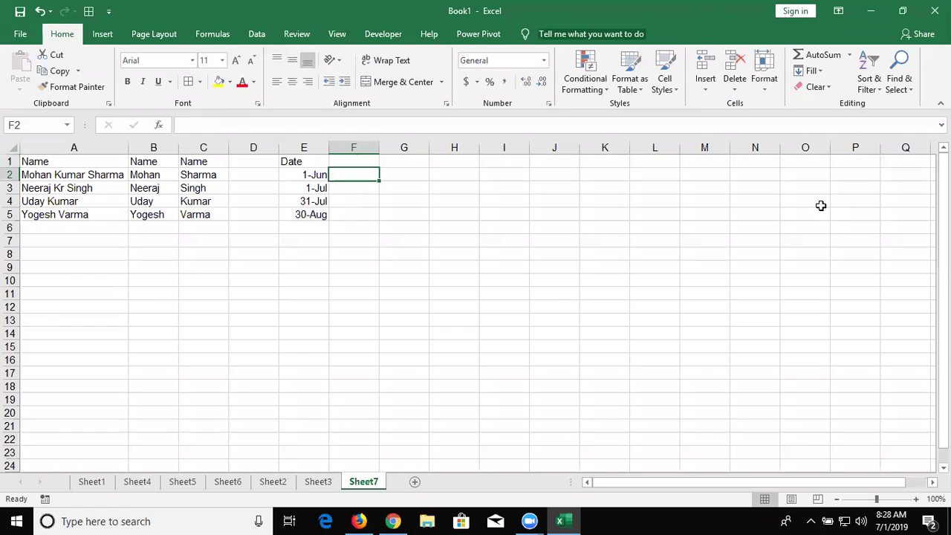
pyautogui.write('Jun')
pyautogui.press('Return')
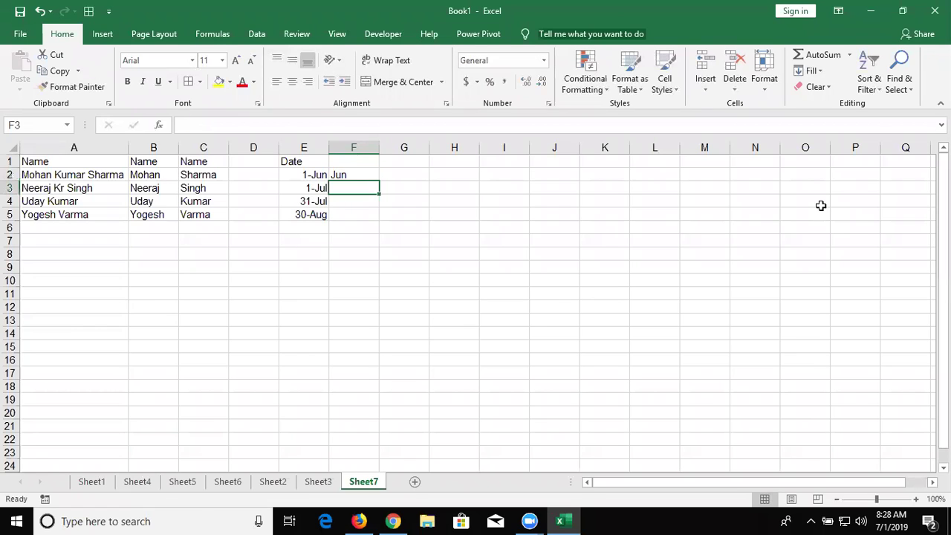
pyautogui.press('Up')
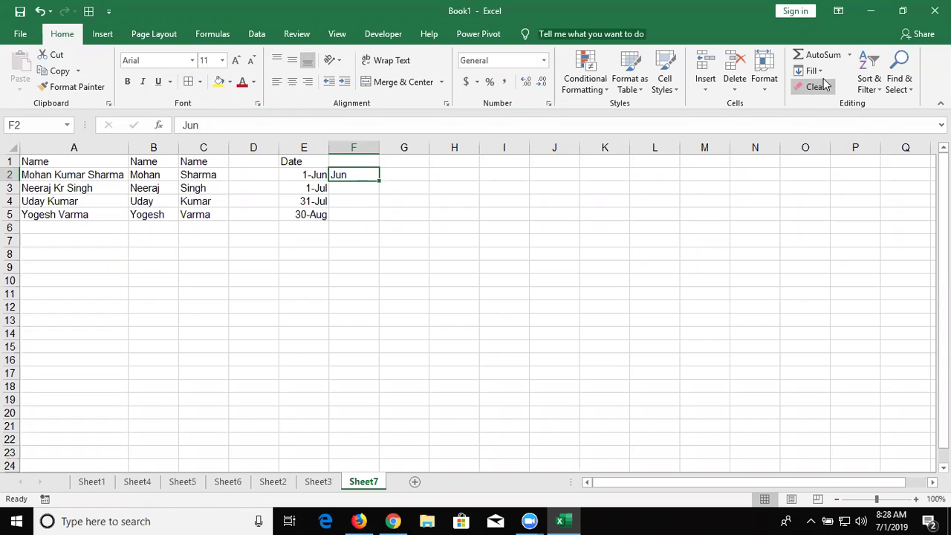
pyautogui.click(820, 74)
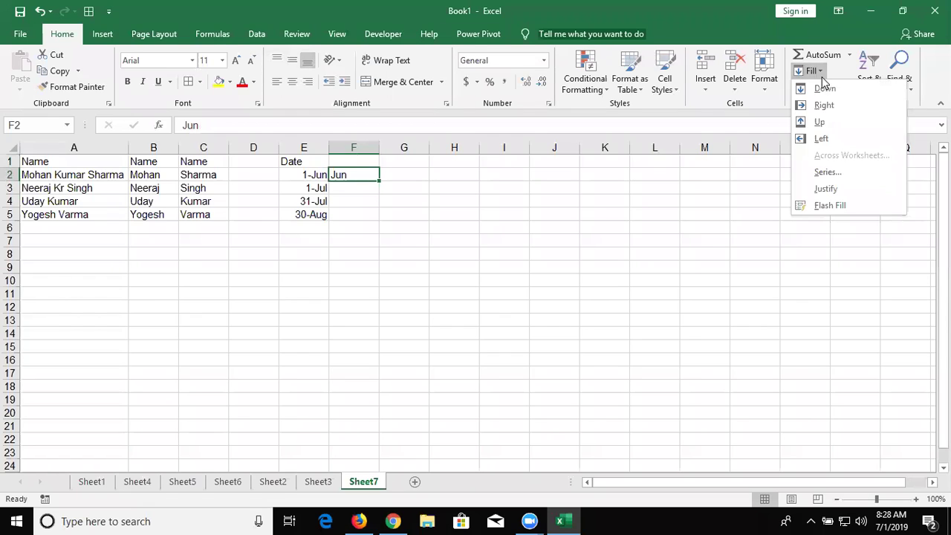
pyautogui.click(818, 206)
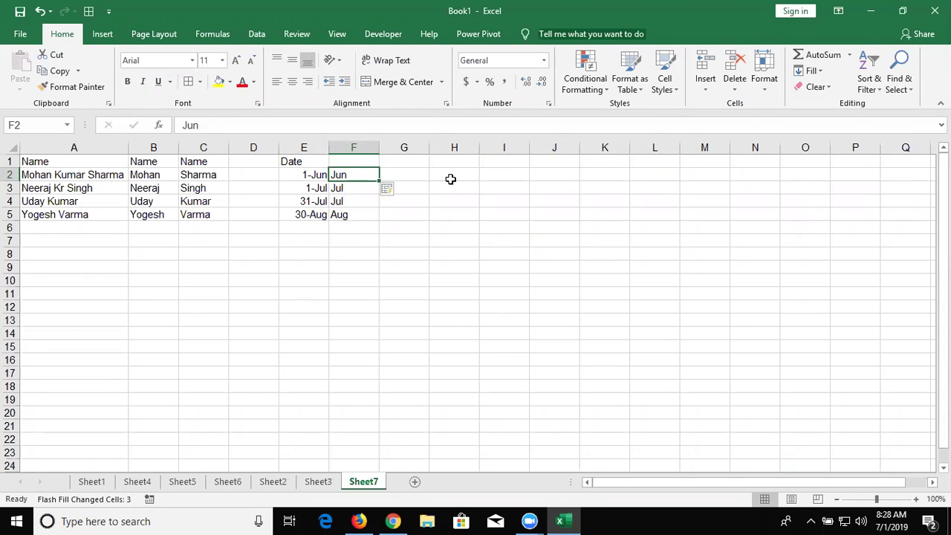
pyautogui.click(450, 178)
# Step: Enter 36.96, 23.85 and 25.23 into H2:H4
pyautogui.write('36.96')
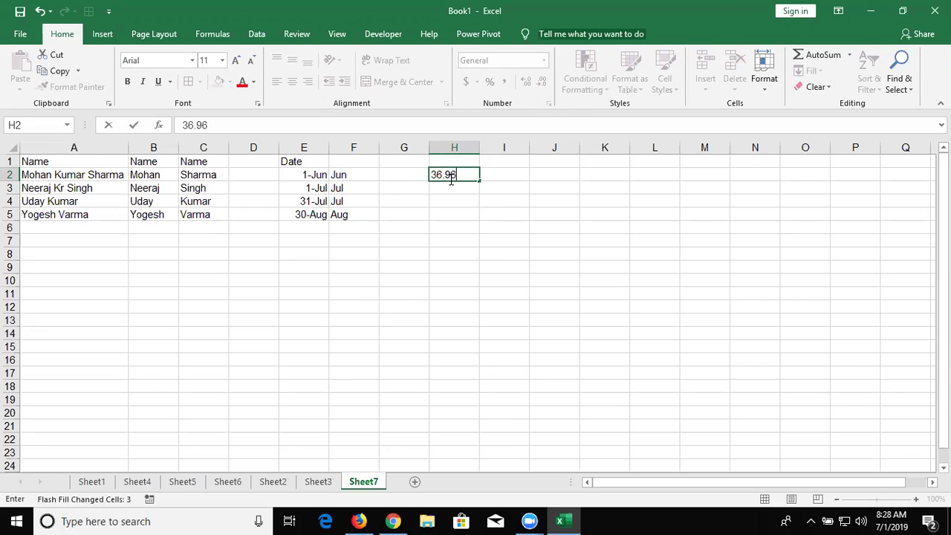
pyautogui.press('Return')
pyautogui.write('23.85')
pyautogui.press('Return')
pyautogui.write('25.2')
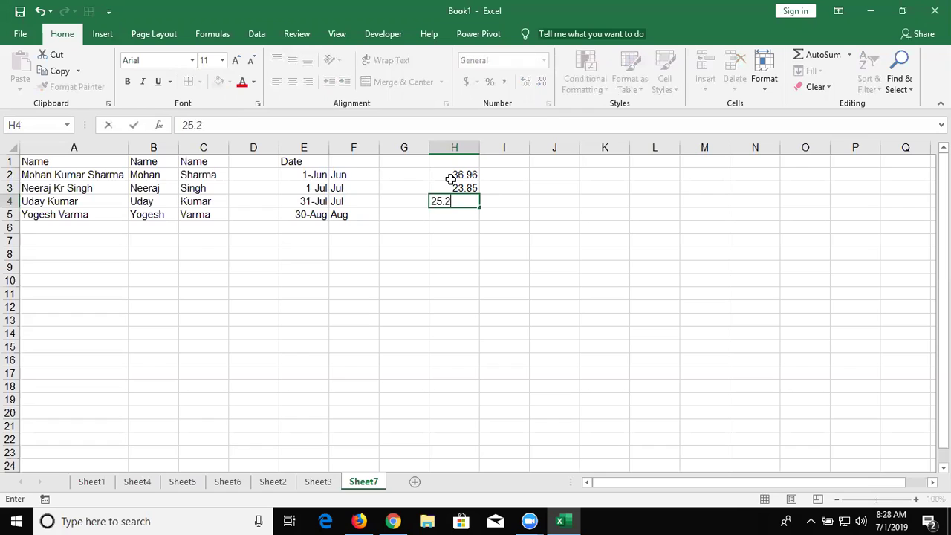
pyautogui.write('3')
pyautogui.press('Return')
# Step: Enter 72.32 in H5, correcting the mistyped 72.30
pyautogui.write('.')
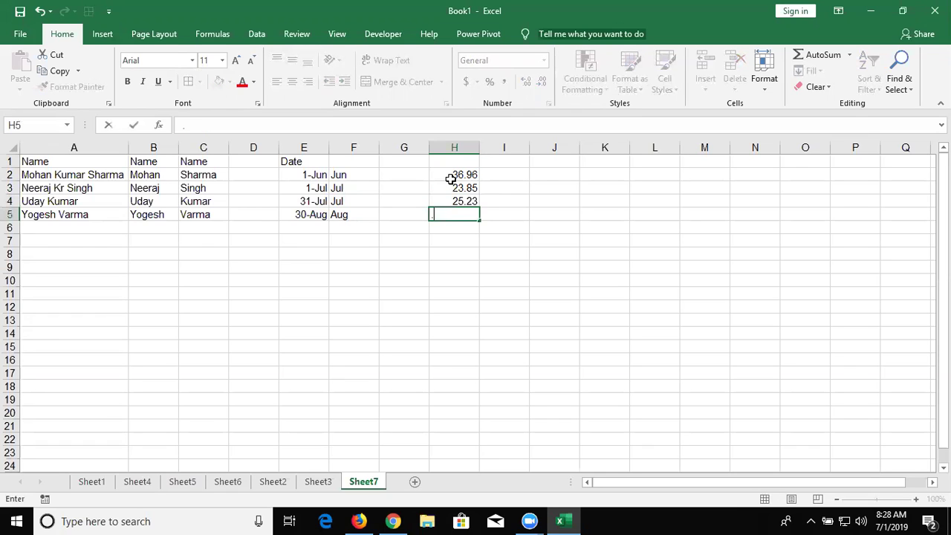
pyautogui.press('Escape')
pyautogui.write('72.30')
pyautogui.press('Return')
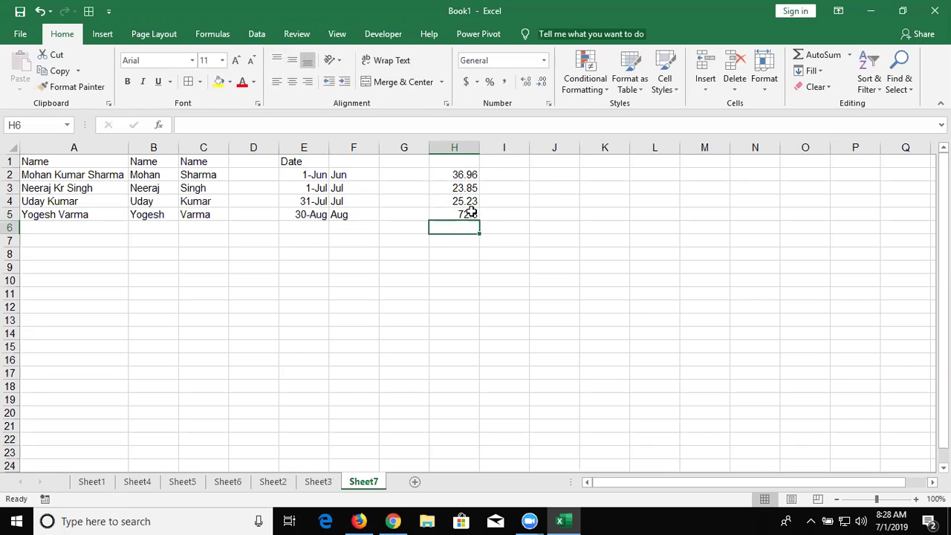
pyautogui.doubleClick(474, 214)
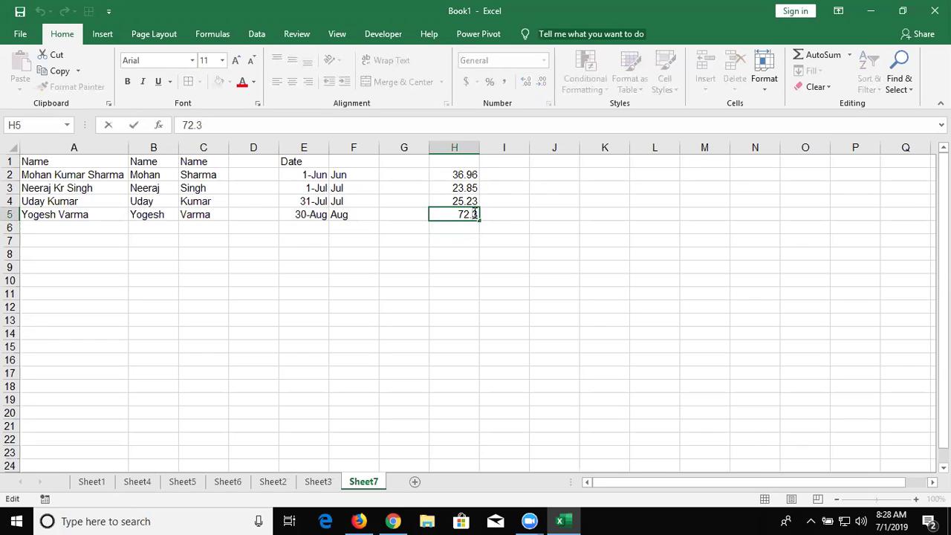
pyautogui.write('2')
pyautogui.press('Return')
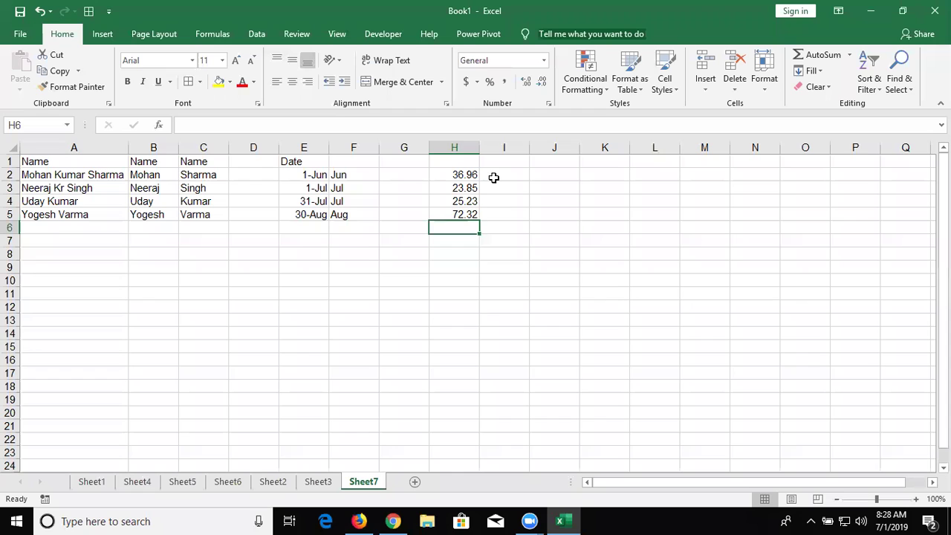
# Step: Enter 0.96 in I2 and Flash Fill the decimal parts 0.85, 0.23, 0.32 into I3:I5
pyautogui.click(493, 178)
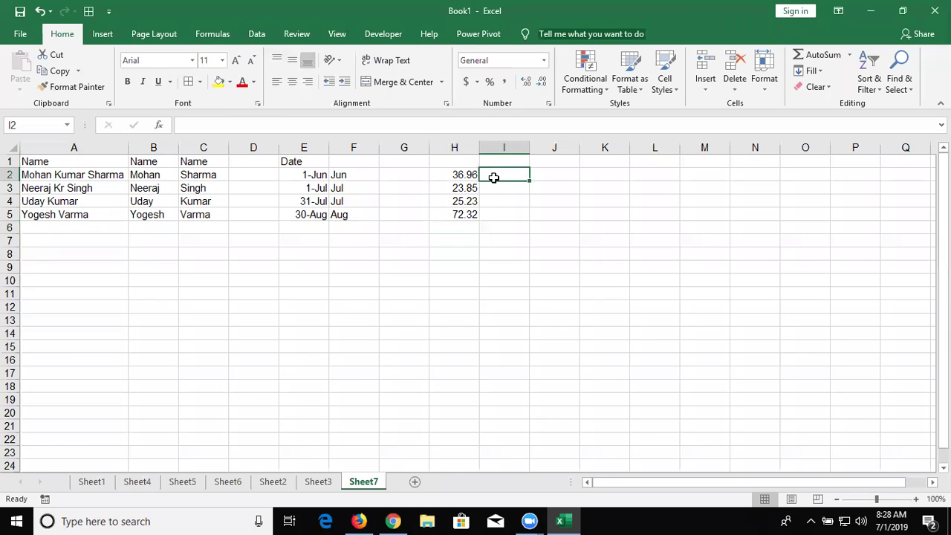
pyautogui.write('0.96')
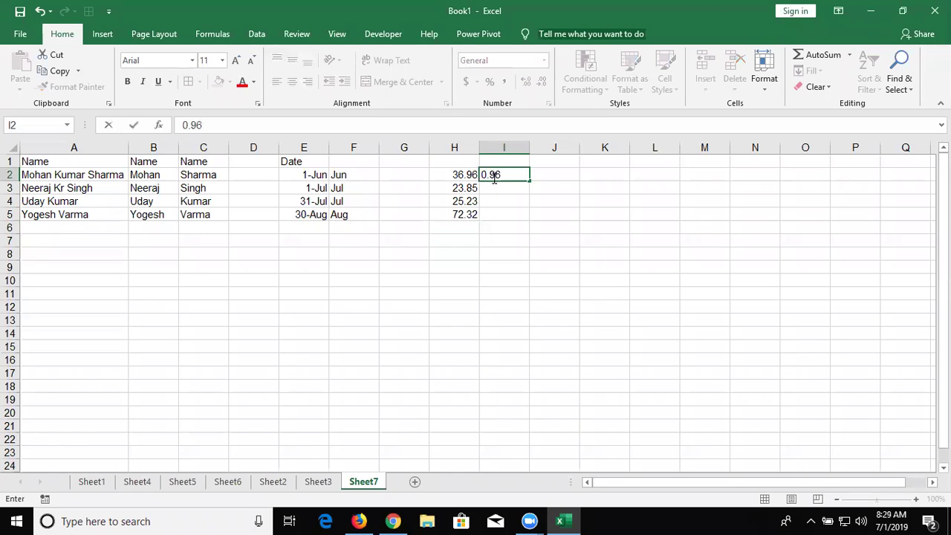
pyautogui.hotkey('ctrl', 'Return')
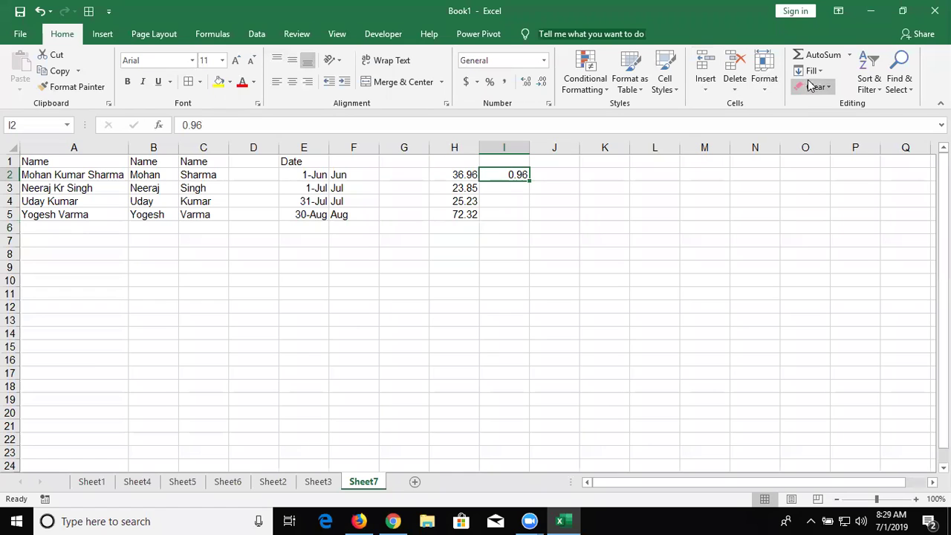
pyautogui.click(811, 71)
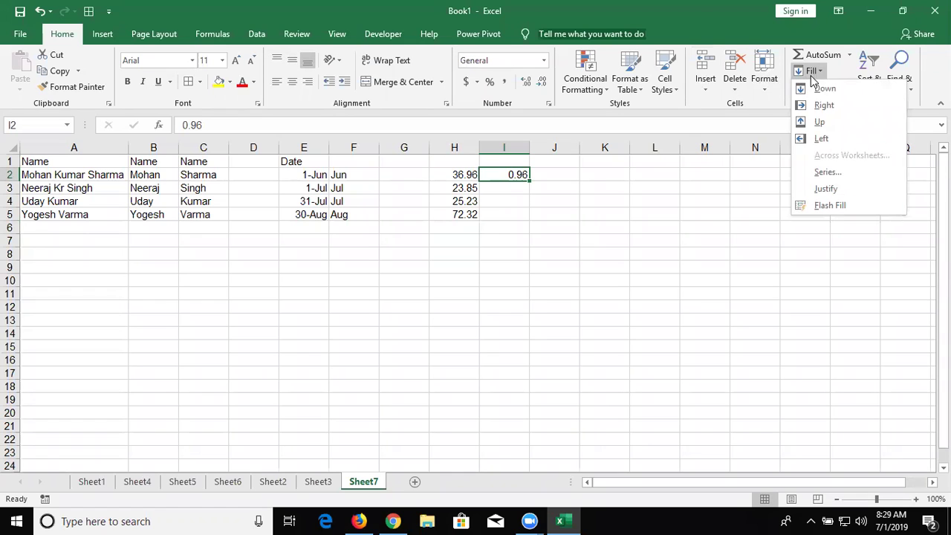
pyautogui.click(828, 205)
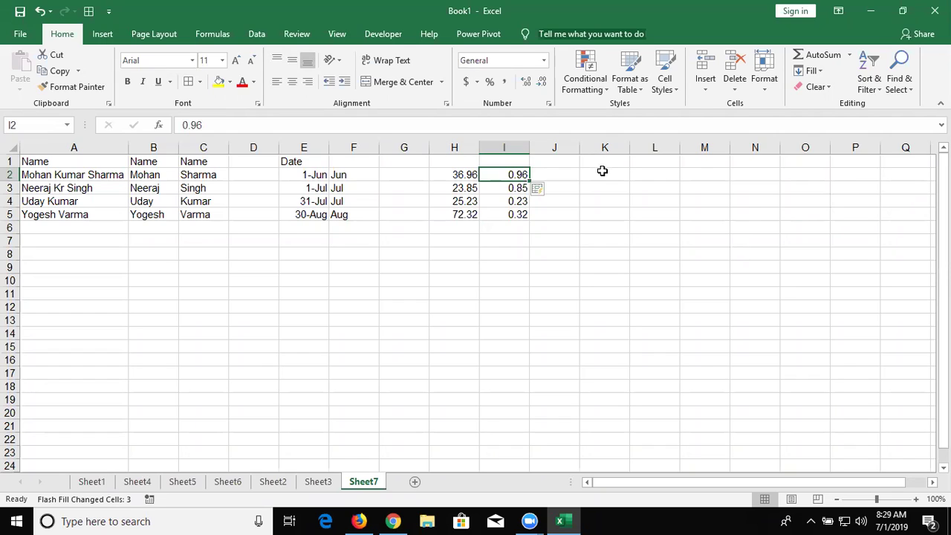
pyautogui.click(603, 171)
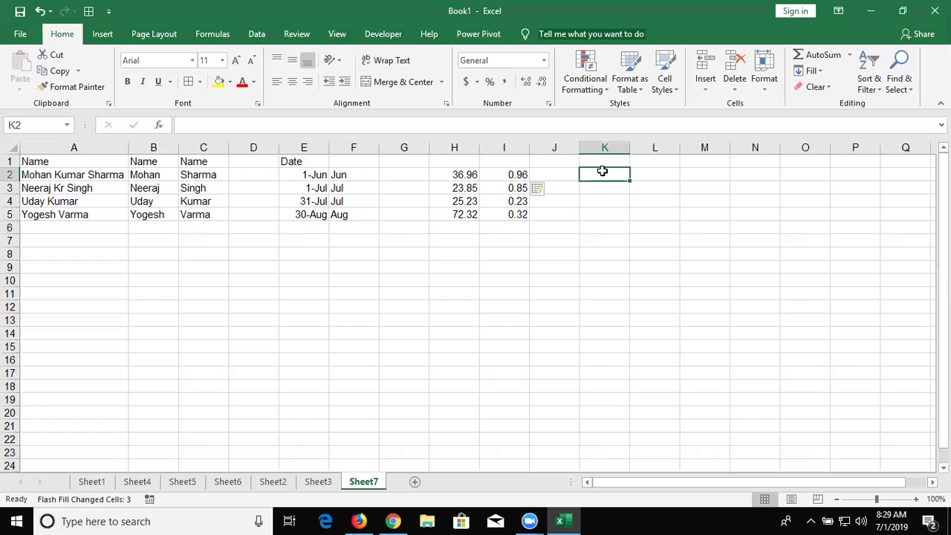
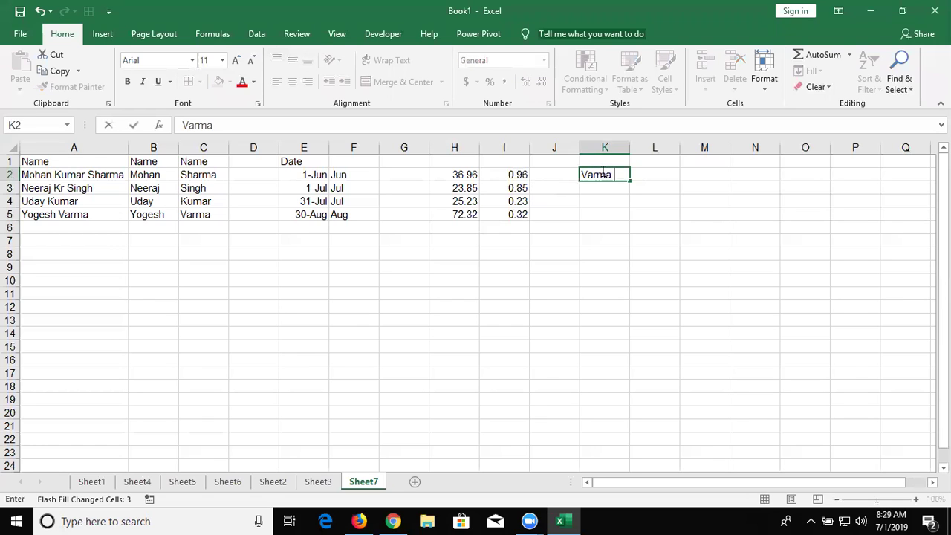
# Step: List five full names in K2:K6, copying four from column A, and autofit column K
pyautogui.press('Return')
pyautogui.press('Left')
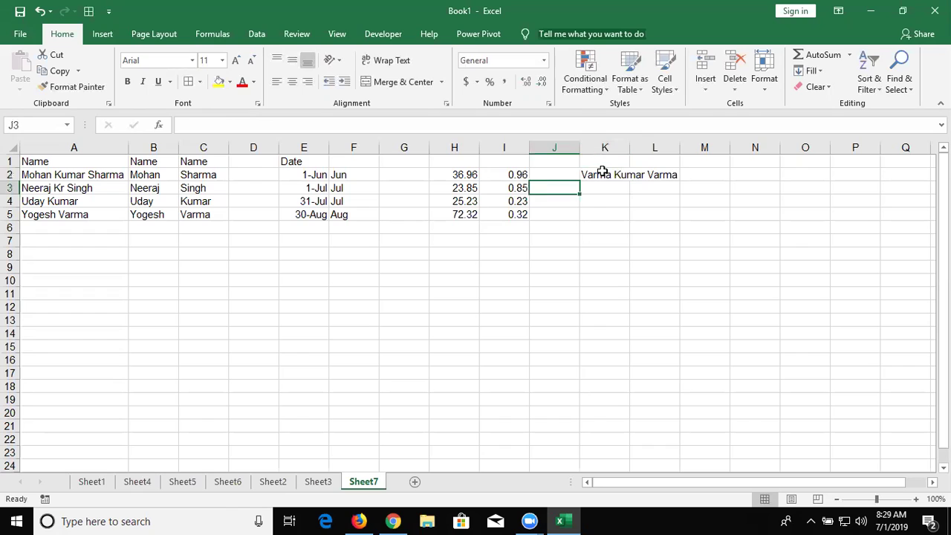
pyautogui.press('Home')
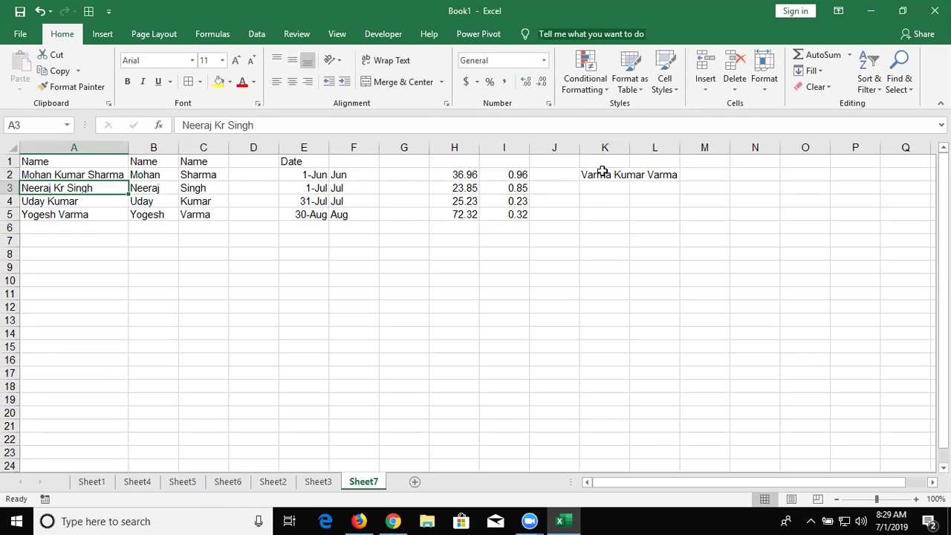
pyautogui.press('Up')
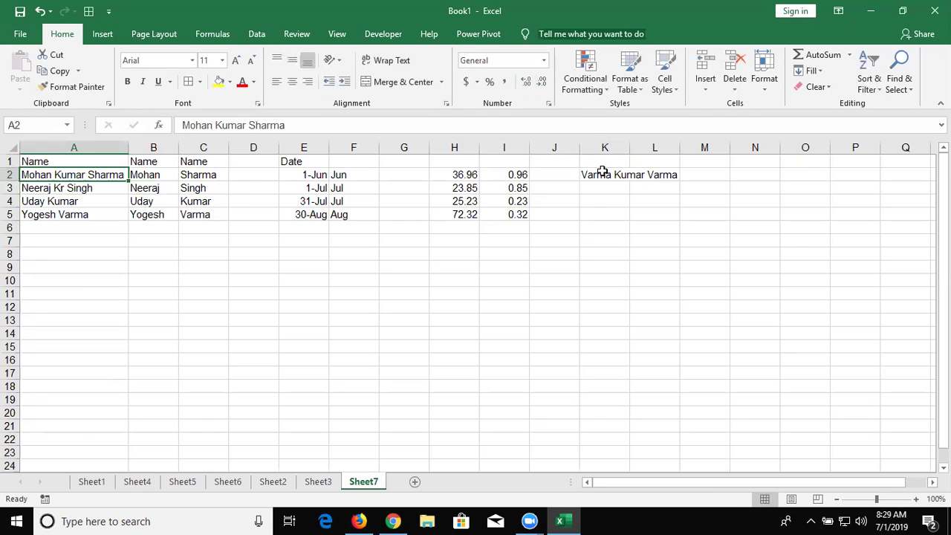
pyautogui.hotkey('ctrl', 'shift', 'Down')
pyautogui.hotkey('ctrl', 'c')
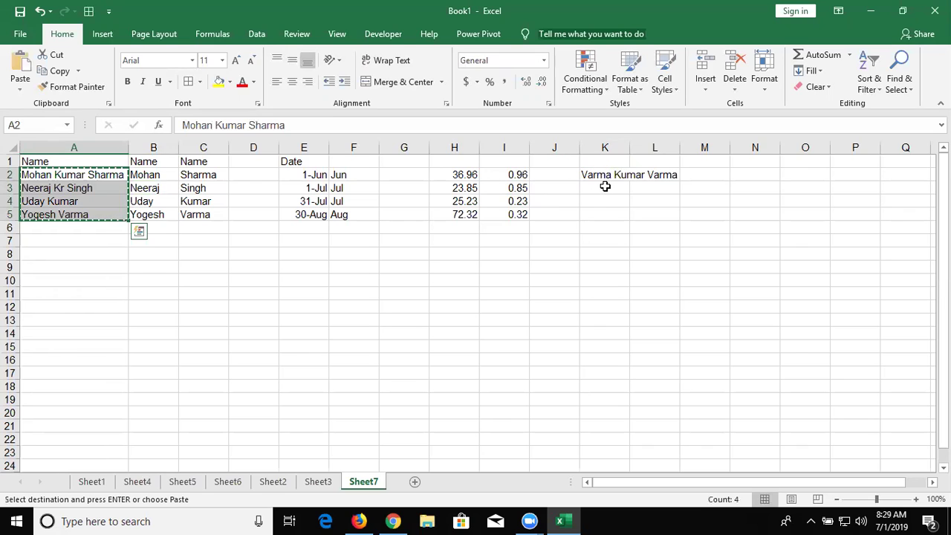
pyautogui.click(605, 187)
pyautogui.hotkey('ctrl', 'v')
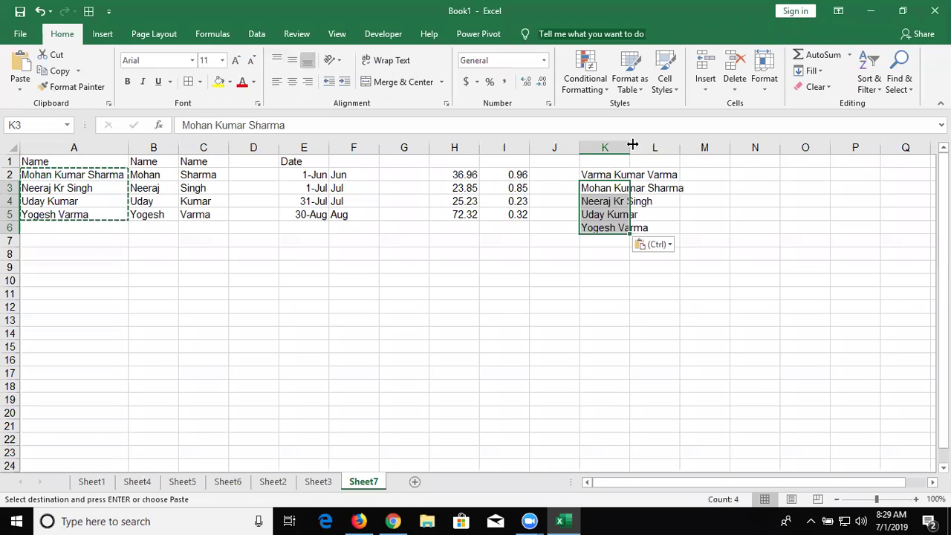
pyautogui.doubleClick(633, 144)
# Step: Test Flash Fill in L2:L6 from a 'Varma' example, then delete the filled cells
pyautogui.click(724, 179)
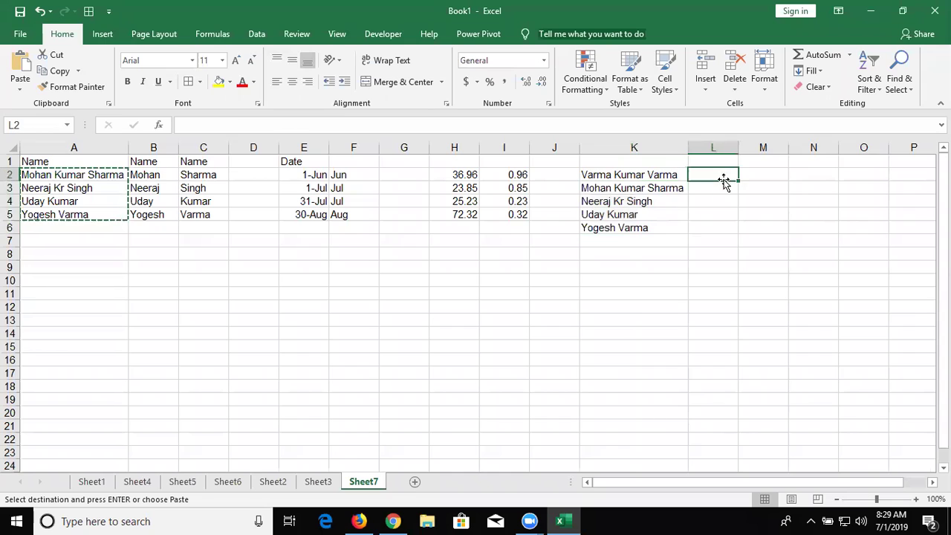
pyautogui.write('Varma')
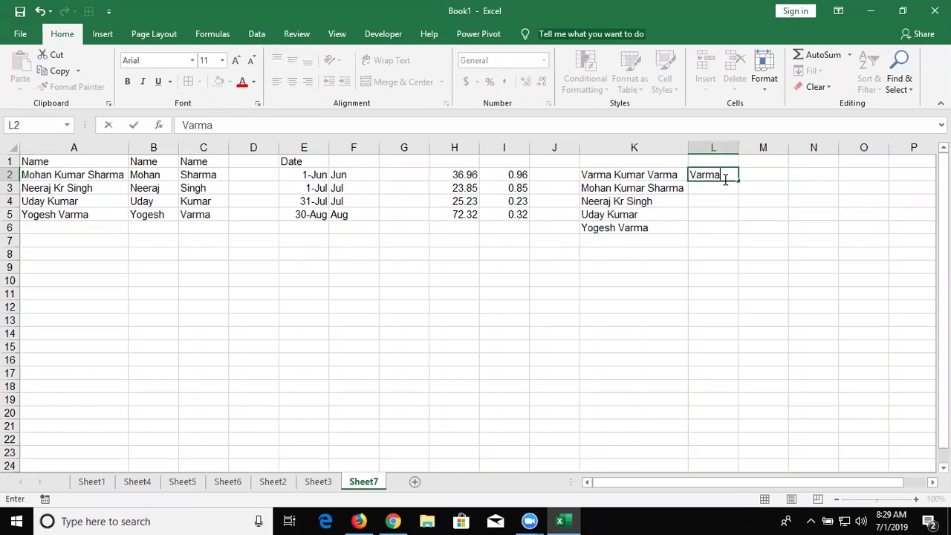
pyautogui.hotkey('ctrl', 'Return')
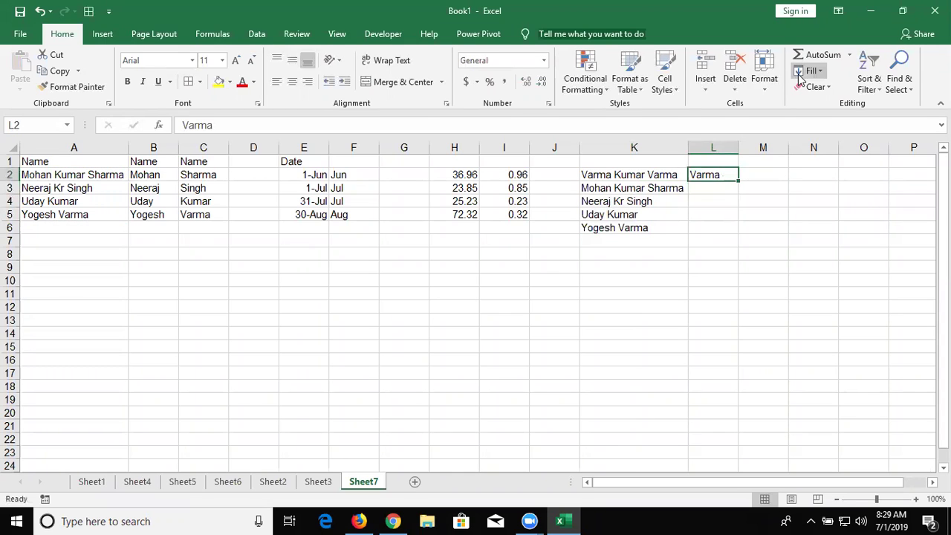
pyautogui.click(800, 78)
pyautogui.click(817, 202)
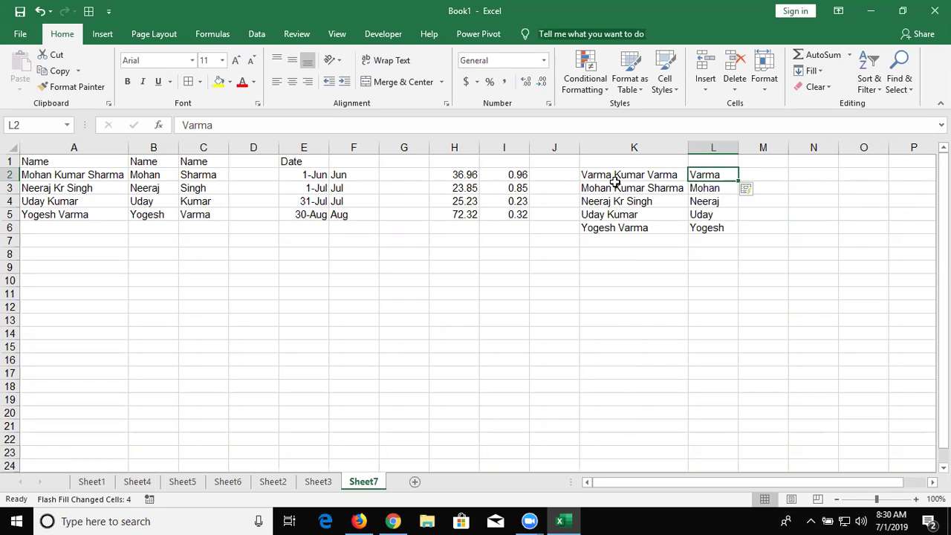
pyautogui.hotkey('ctrl', 'shift', 'Down')
pyautogui.press('Delete')
# Step: Enter Sharma in L3 and Flash Fill surnames Varma, Sharma, Singh, Kumar, Varma into L2:L6
pyautogui.press('Up')
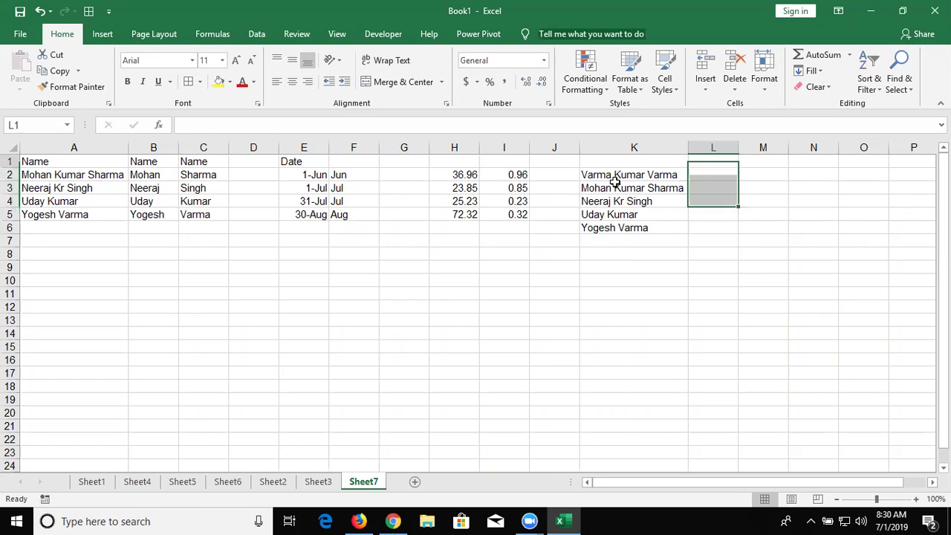
pyautogui.press('Down')
pyautogui.press('Left')
pyautogui.press('Right')
pyautogui.press('Down')
pyautogui.write('Shar')
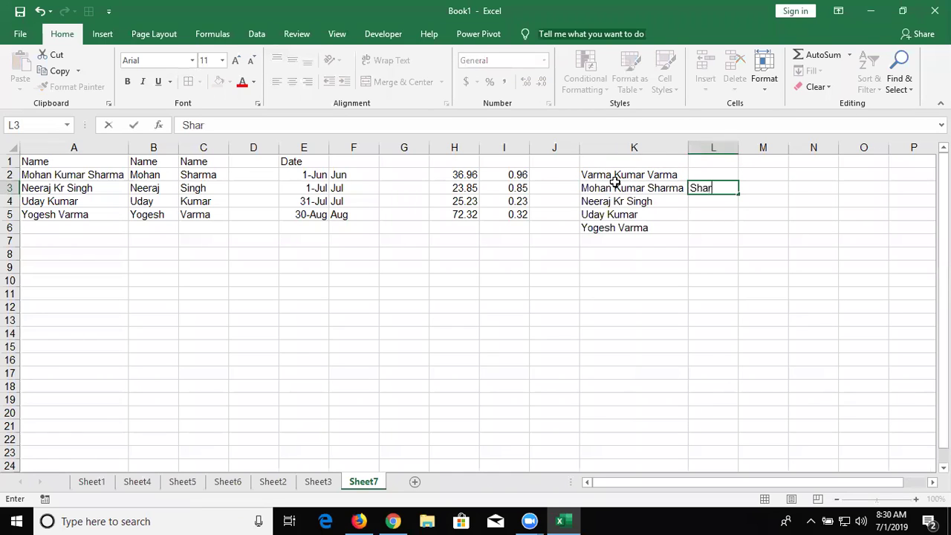
pyautogui.write('ma')
pyautogui.press('Return')
pyautogui.press('Up')
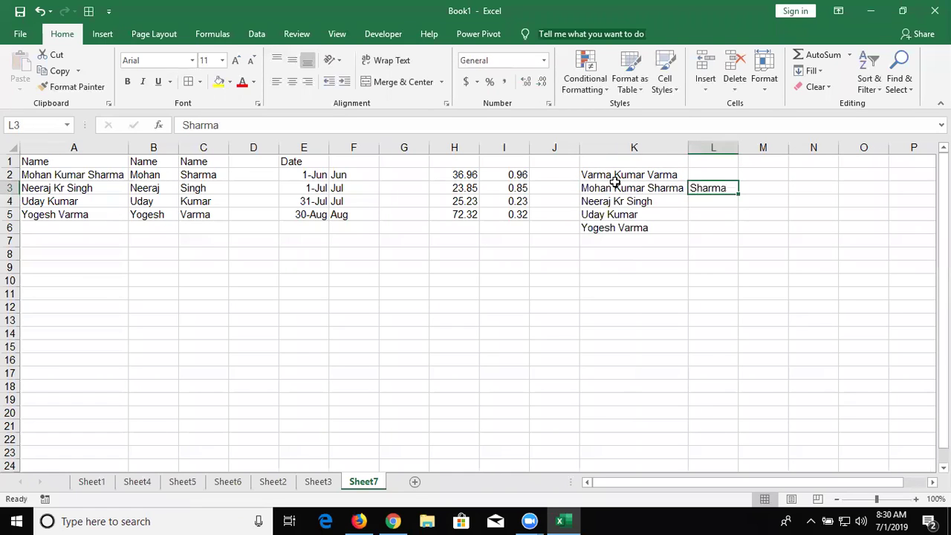
pyautogui.click(815, 75)
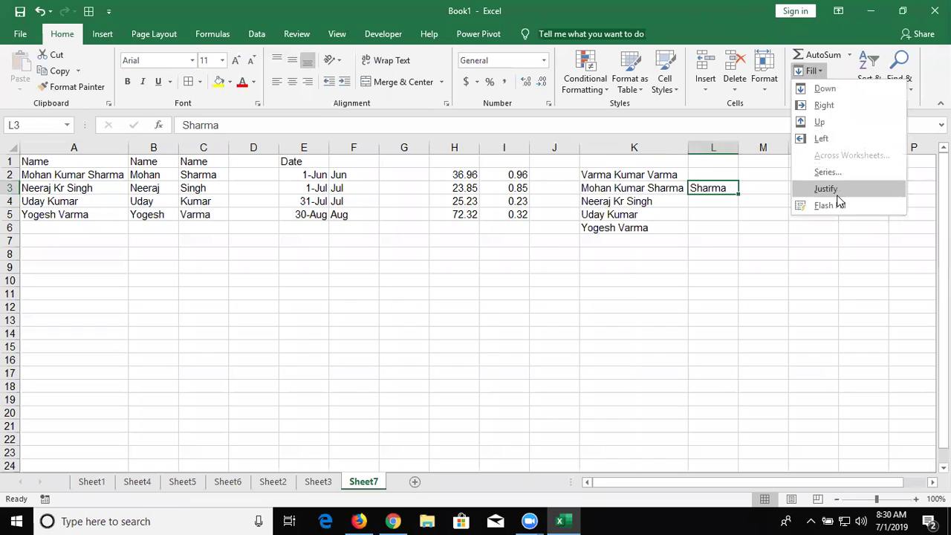
pyautogui.click(837, 203)
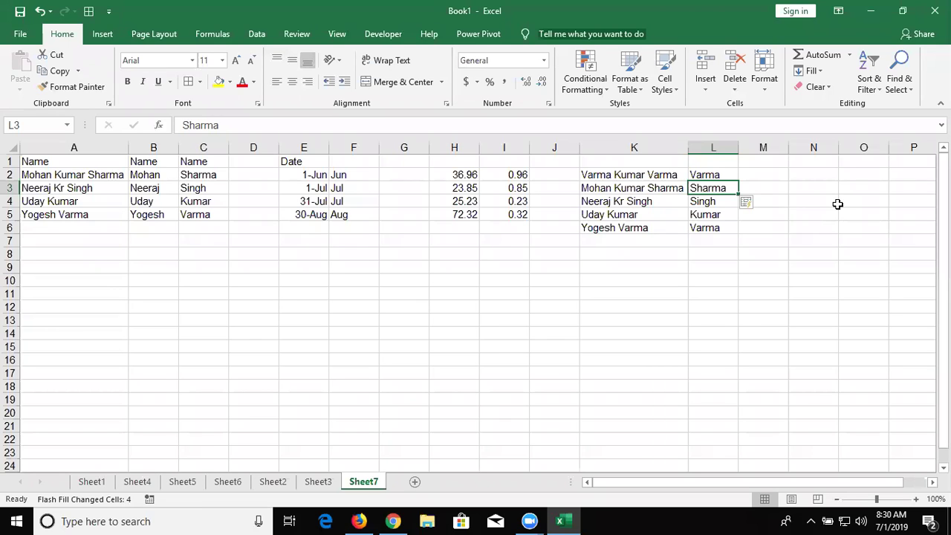
pyautogui.click(837, 204)
pyautogui.moveTo(837, 204); pyautogui.dragTo(453, 65)
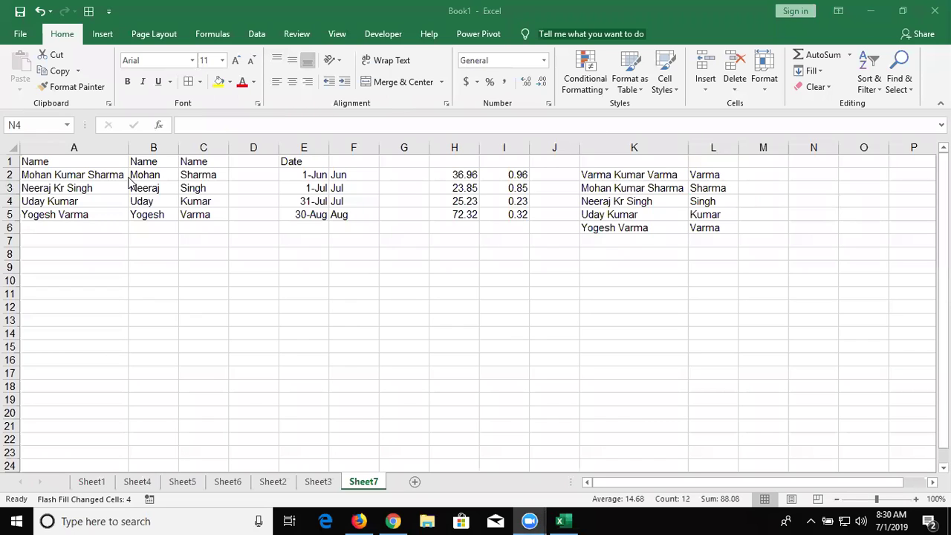
# Step: Select the name table A1:C5 and apply a yellow fill, leaving borders unchanged
pyautogui.click(72, 162)
pyautogui.moveTo(72, 162); pyautogui.dragTo(189, 214)
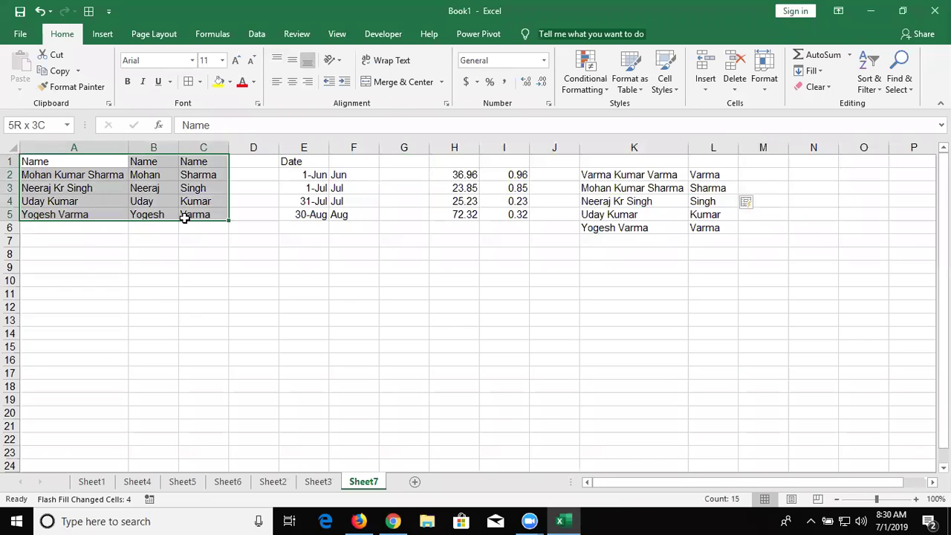
pyautogui.click(218, 82)
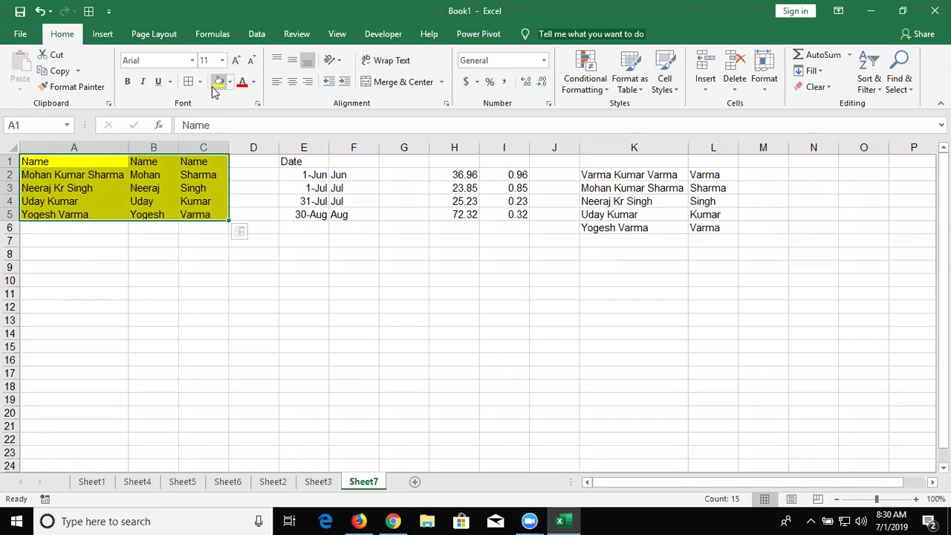
pyautogui.click(200, 82)
pyautogui.click(196, 86)
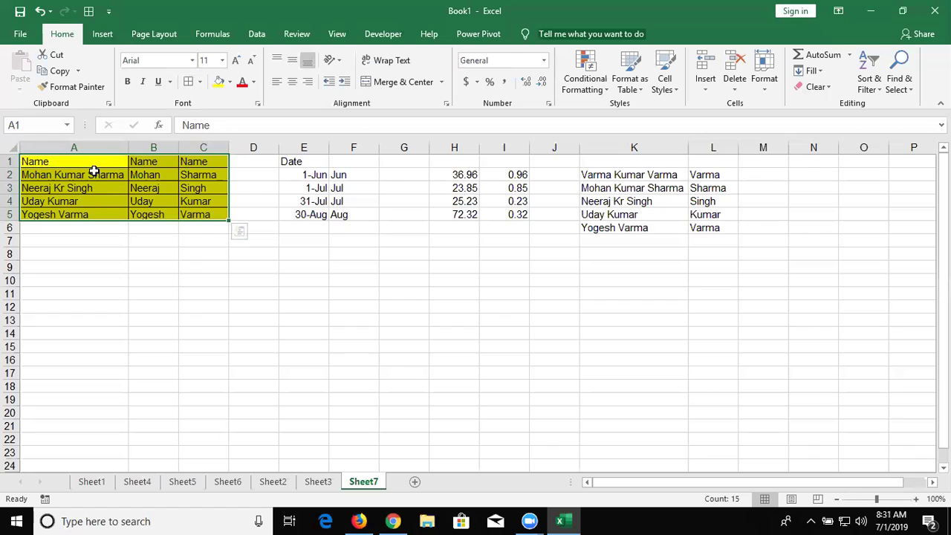
pyautogui.moveTo(97, 149); pyautogui.dragTo(181, 156)
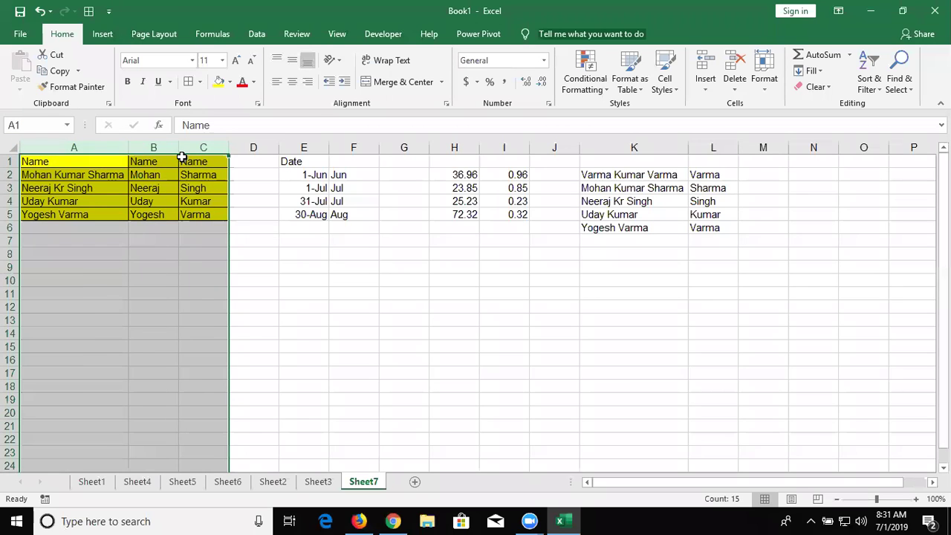
pyautogui.hotkey('ctrl', '-')
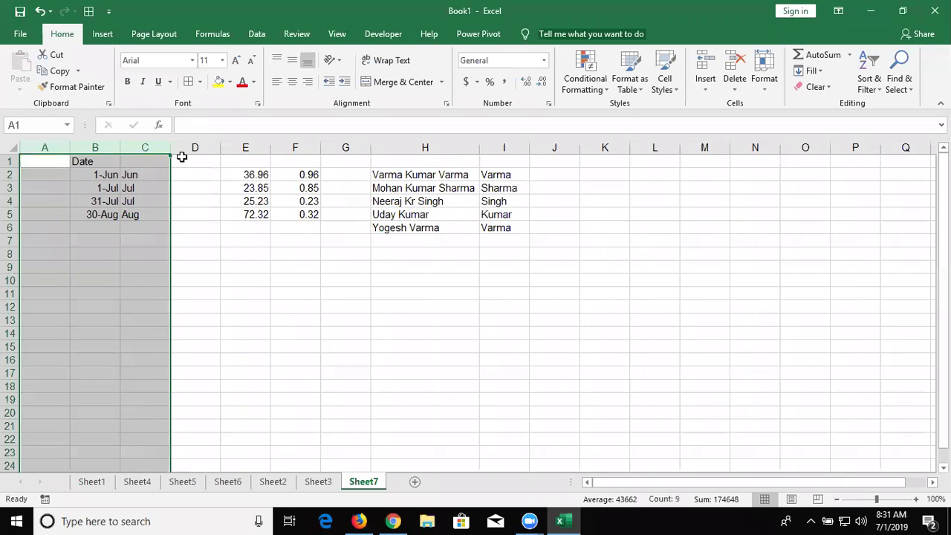
pyautogui.hotkey('ctrl', 'z')
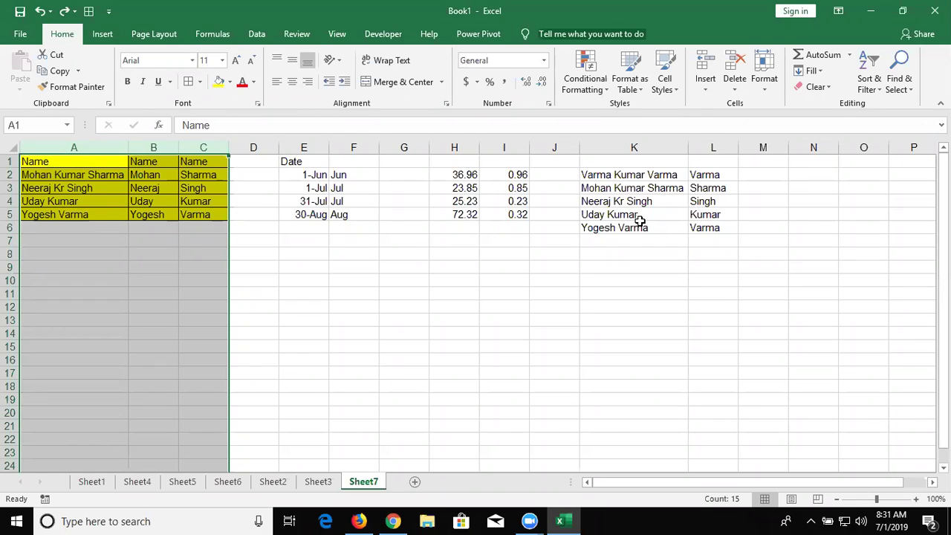
pyautogui.click(453, 307)
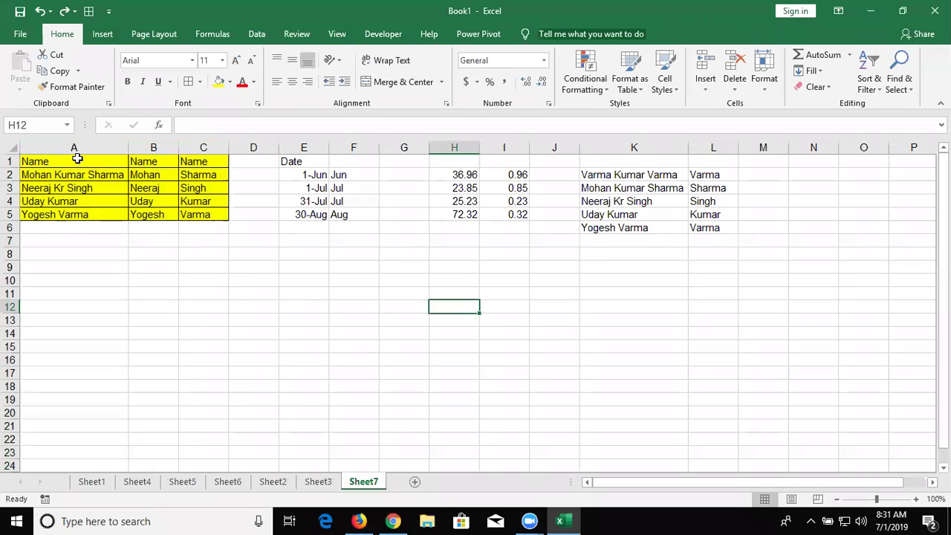
pyautogui.moveTo(77, 158); pyautogui.dragTo(204, 212)
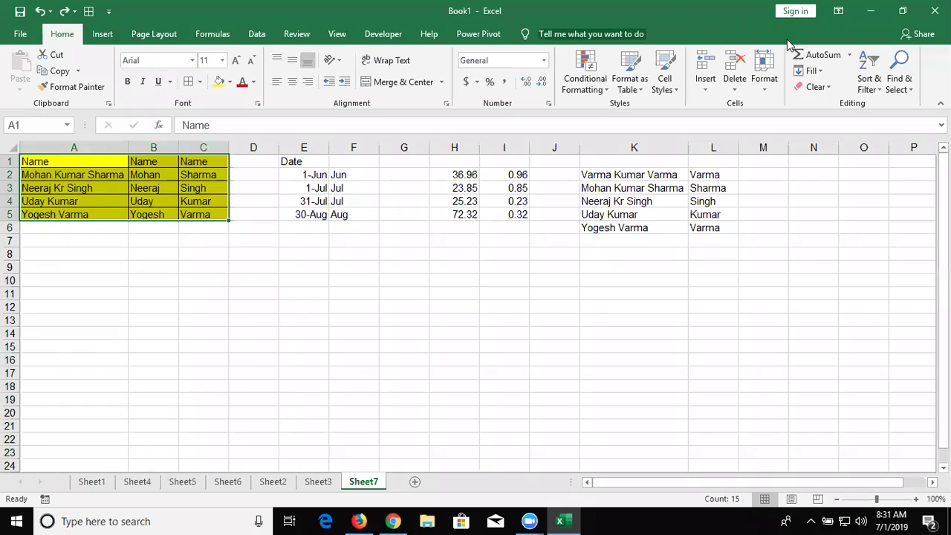
# Step: Clear all, then only the formatting, from the name table, undoing each time
pyautogui.click(824, 87)
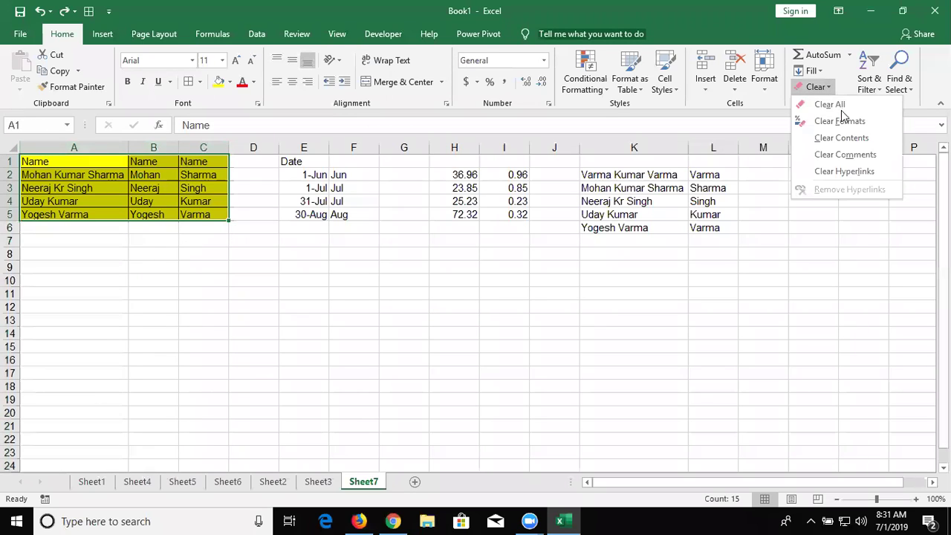
pyautogui.click(841, 110)
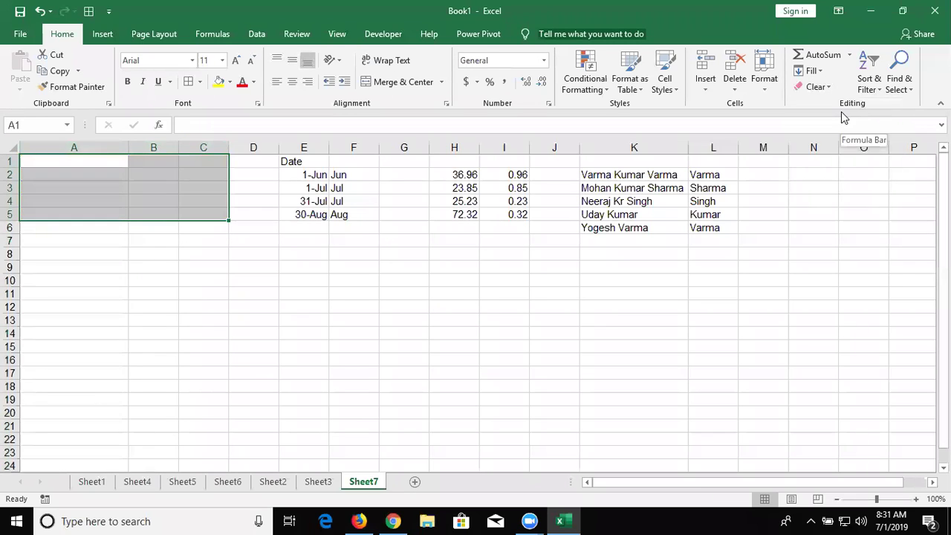
pyautogui.hotkey('ctrl', 'z')
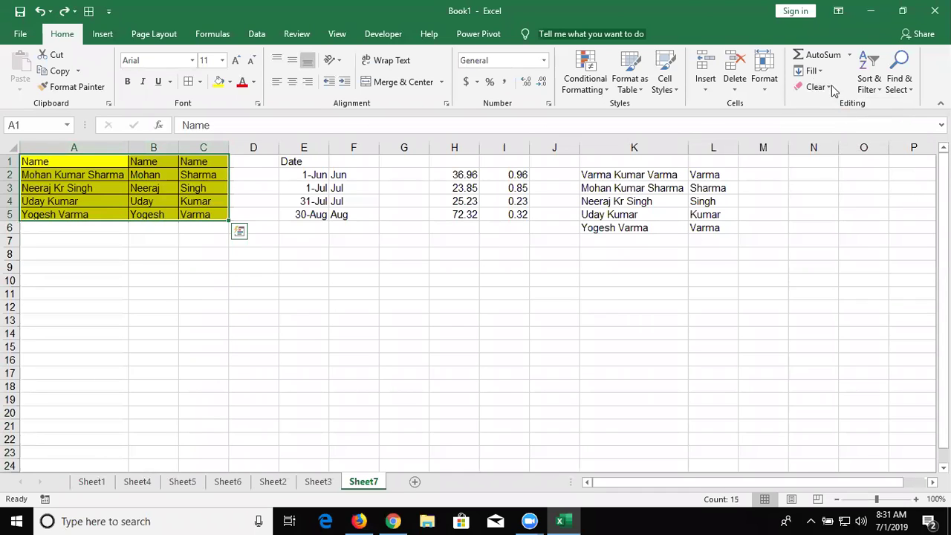
pyautogui.click(834, 89)
pyautogui.click(841, 121)
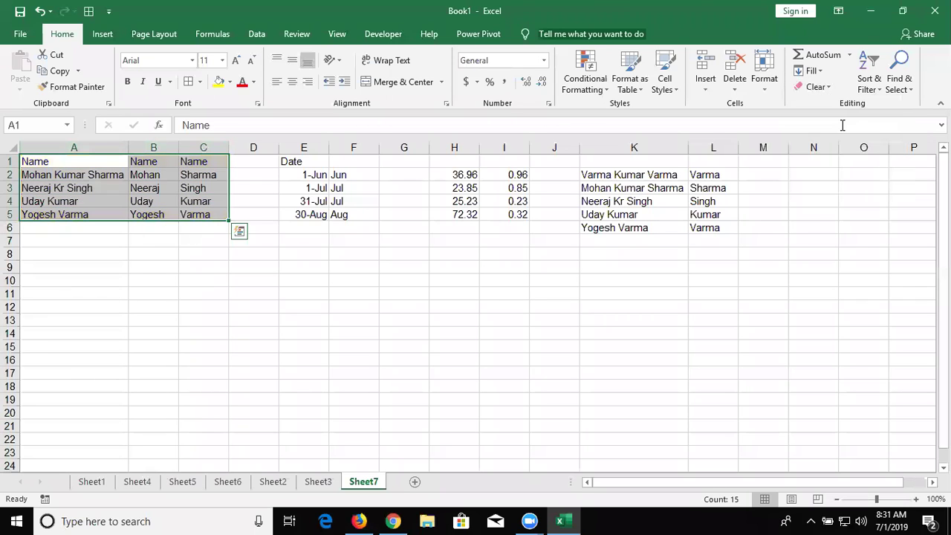
pyautogui.hotkey('ctrl', 'z')
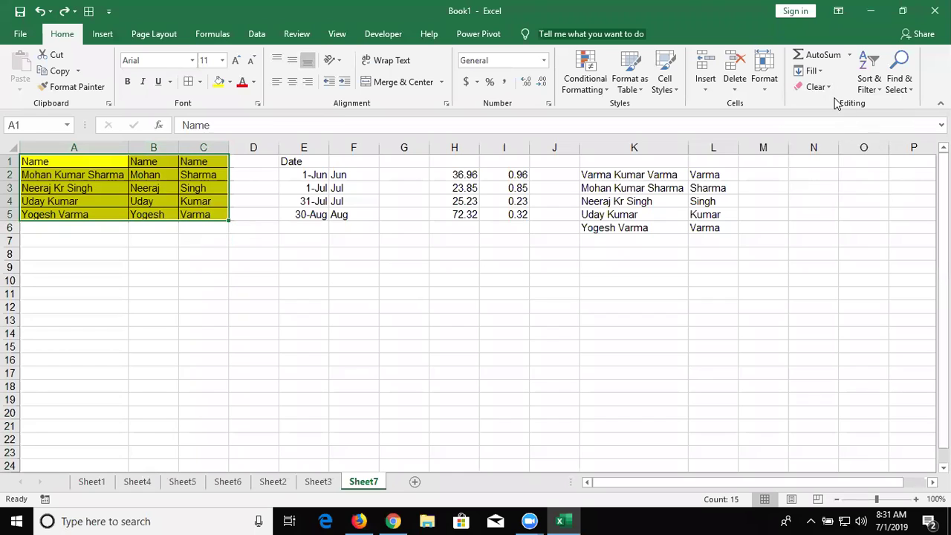
# Step: Clear only the name table's contents, then undo to bring the text back
pyautogui.click(833, 87)
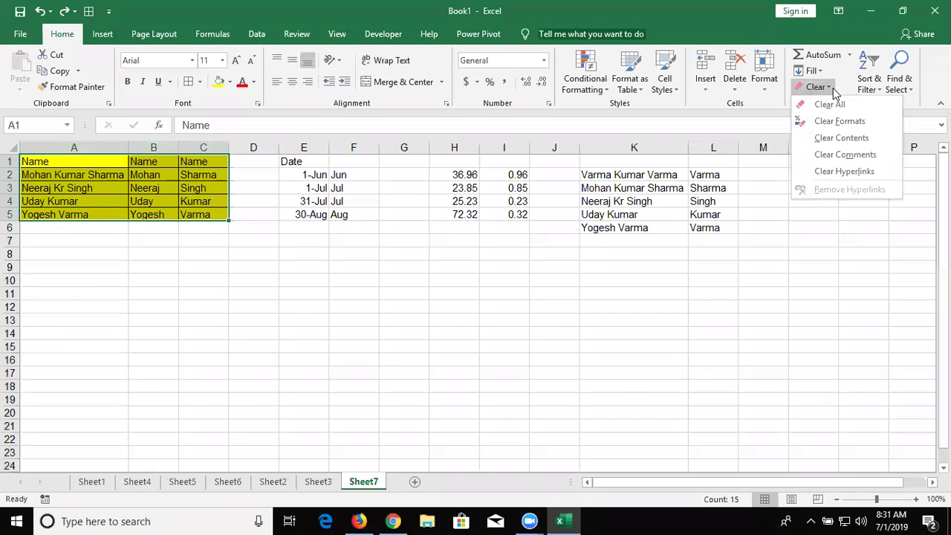
pyautogui.click(837, 137)
pyautogui.hotkey('ctrl', 'z')
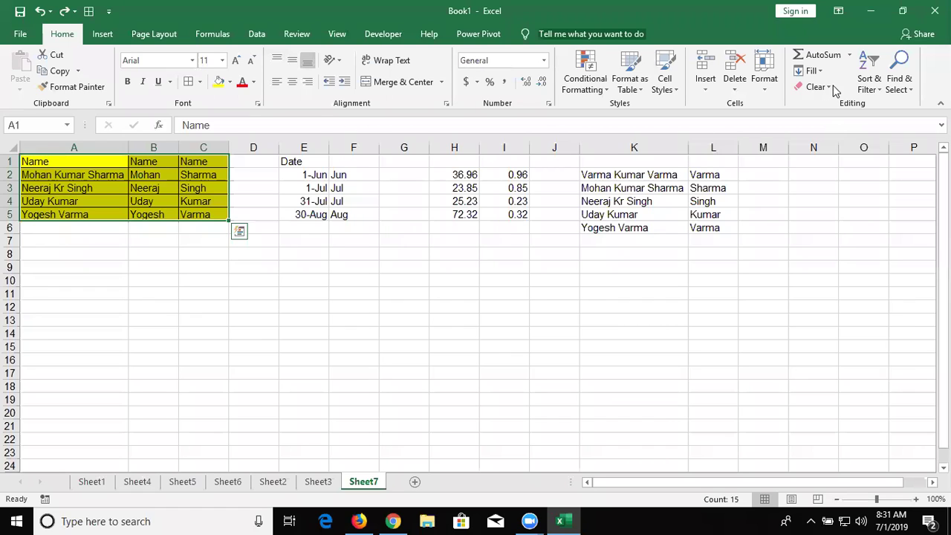
pyautogui.click(815, 71)
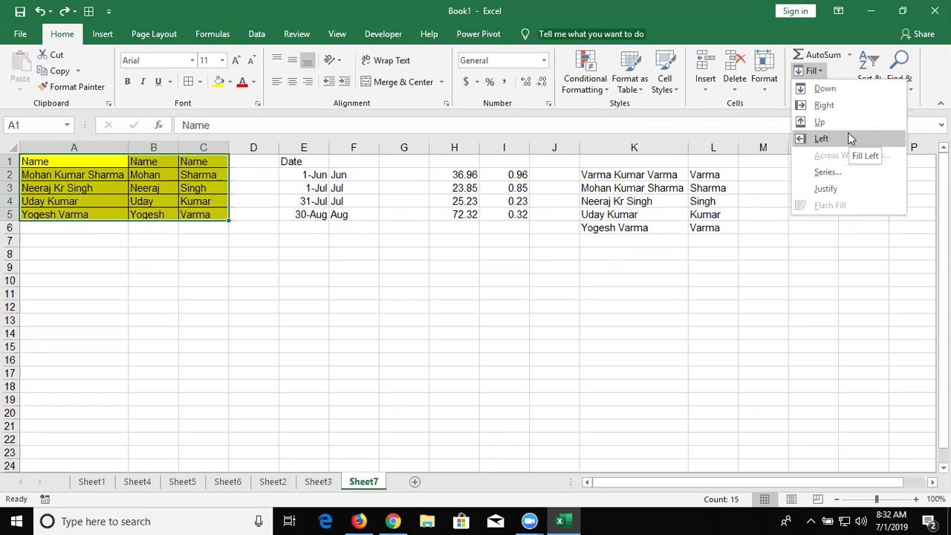
# Step: Dismiss the Fill and Clear option lists without applying any changes
pyautogui.click(766, 97)
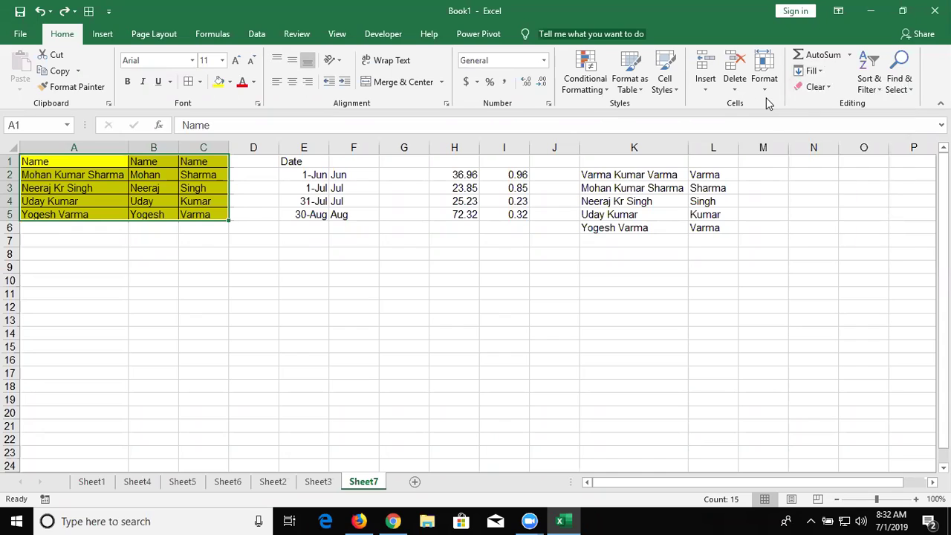
pyautogui.click(815, 87)
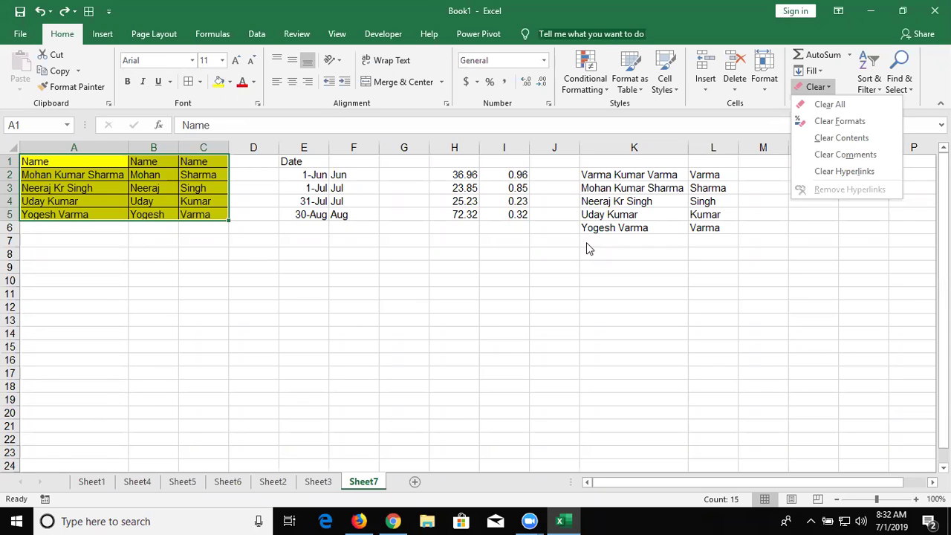
pyautogui.press('Escape')
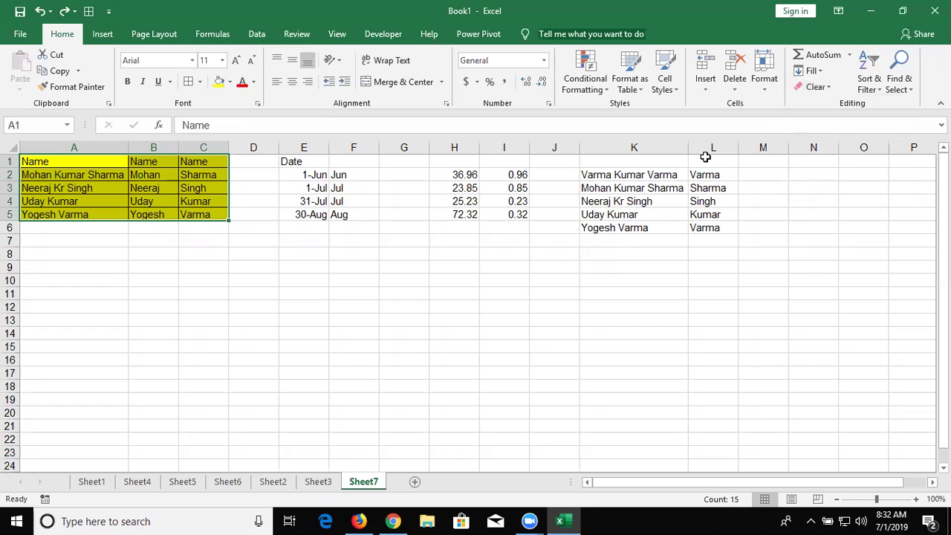